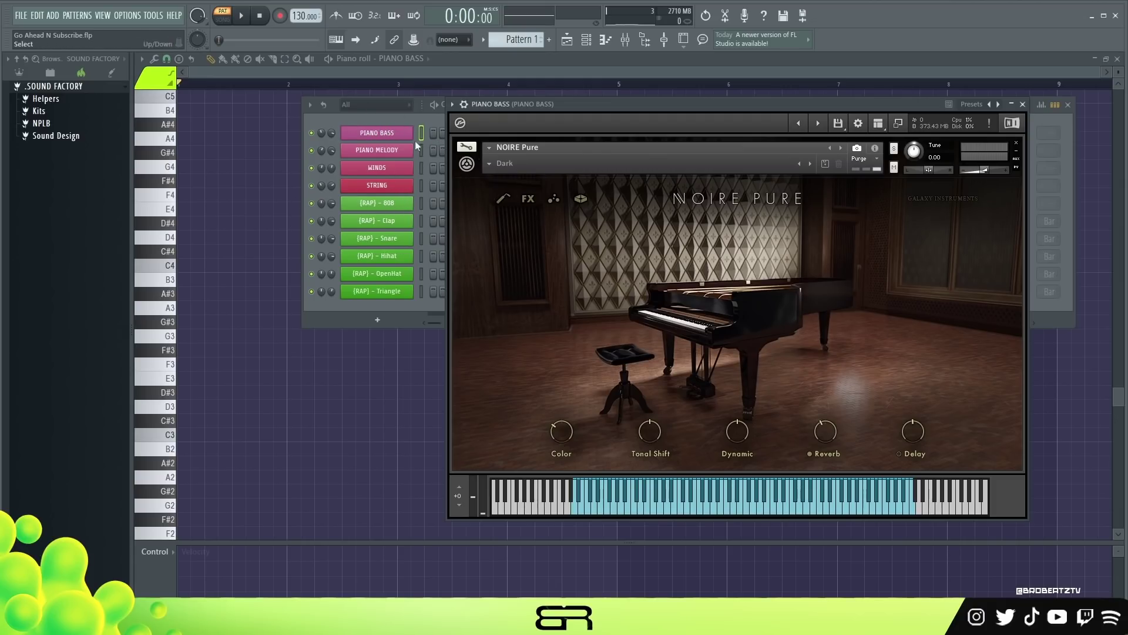
Step: Close the Noire Pure plugin and channel rack windows to expose the PIANO BASS piano roll
mouse_move(537, 103)
mouse_down()
mouse_move(565, 106)
mouse_move(525, 104)
mouse_up()
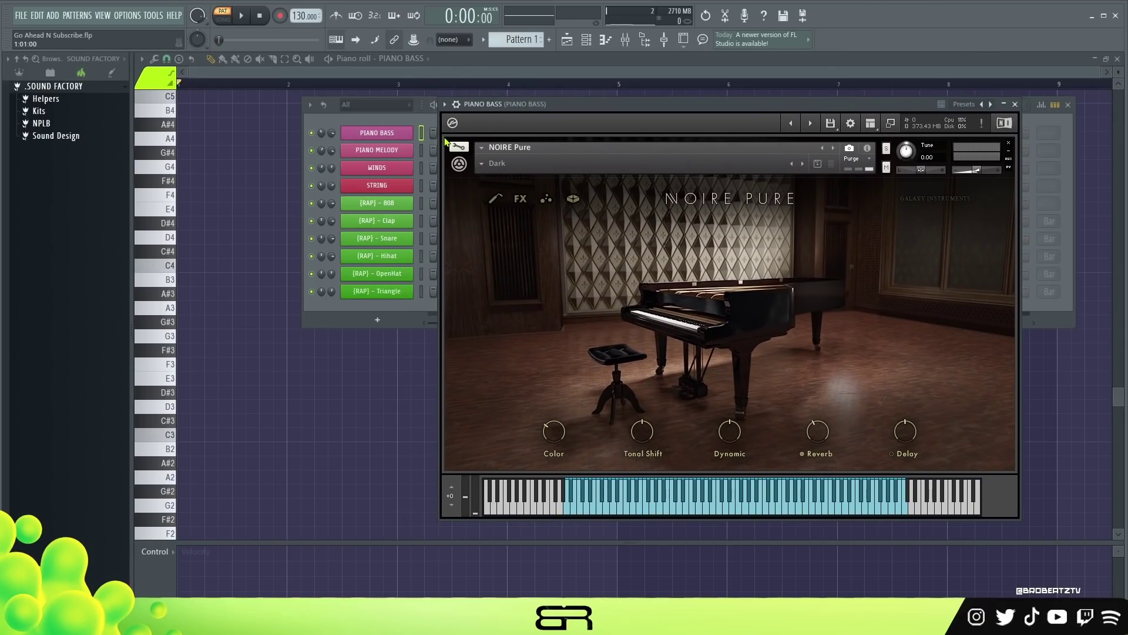
right_click(273, 356)
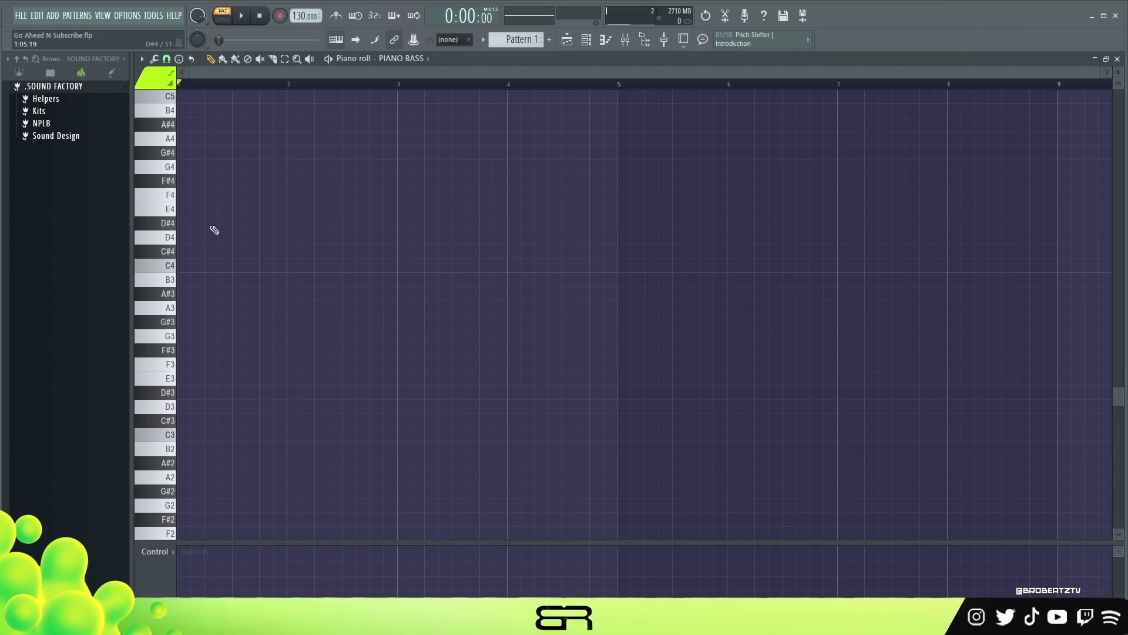
Step: Try out two-bar scale notes going up from A3 at the start of the PIANO BASS roll
click(185, 308)
click(185, 279)
click(187, 265)
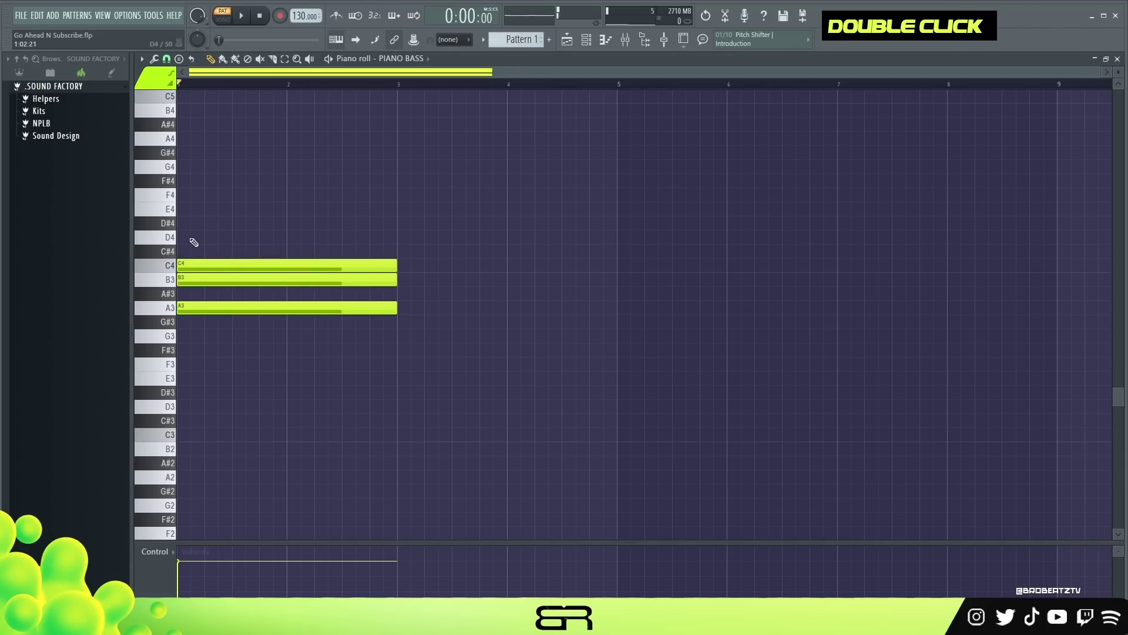
click(189, 238)
click(194, 208)
click(197, 195)
right_click(247, 195)
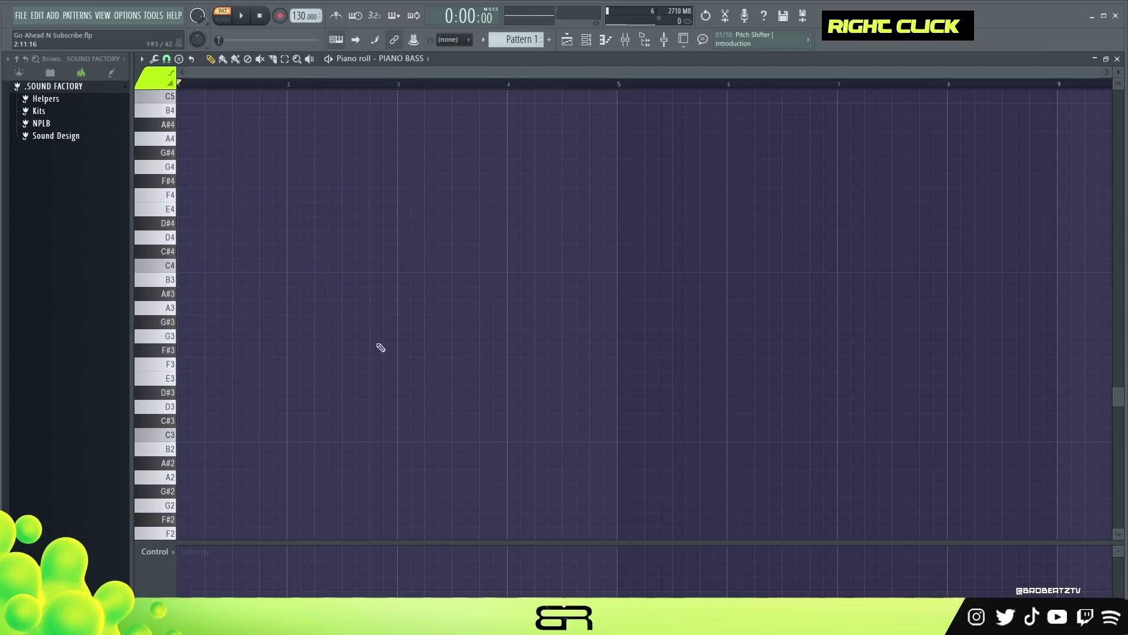
Step: Draw a two-bar A3 note at bar 1, duplicate it an octave lower on A2, and play the pair
scroll(1118, 71, up, 1)
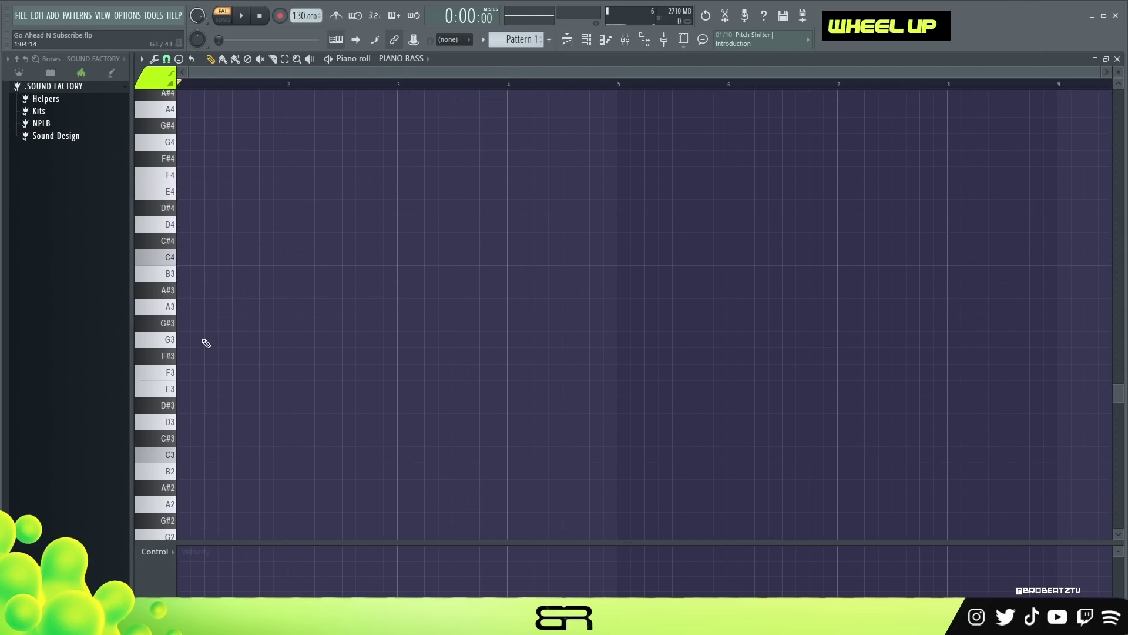
click(187, 308)
ctrl+click(197, 308)
drag(196, 308, 175, 322)
key(ctrl+Down)
right_click(235, 379)
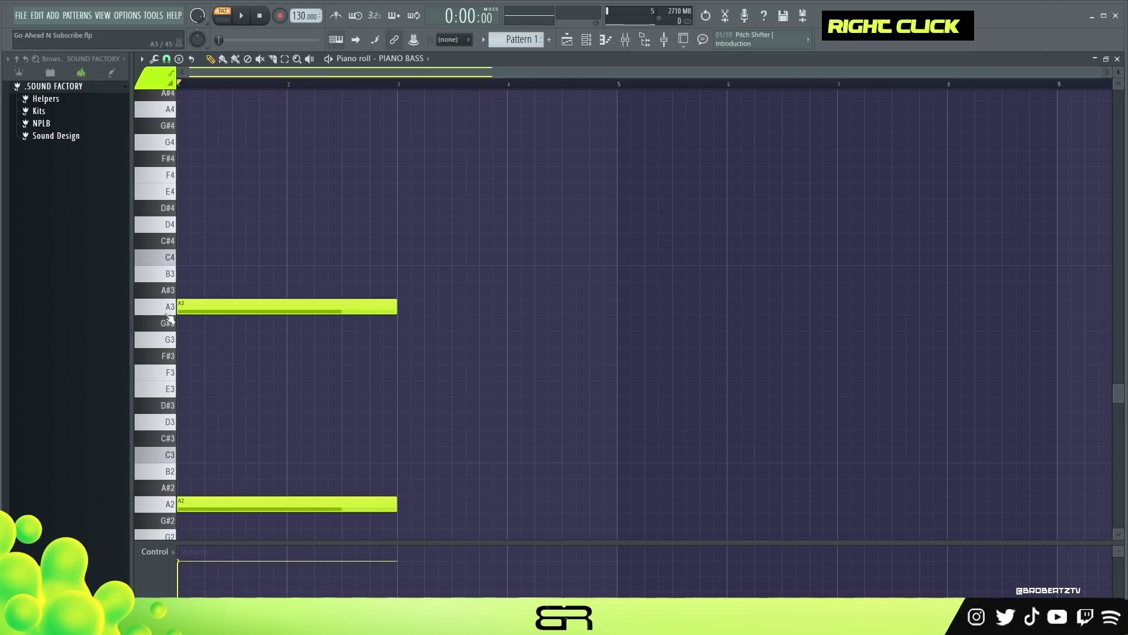
key(space)
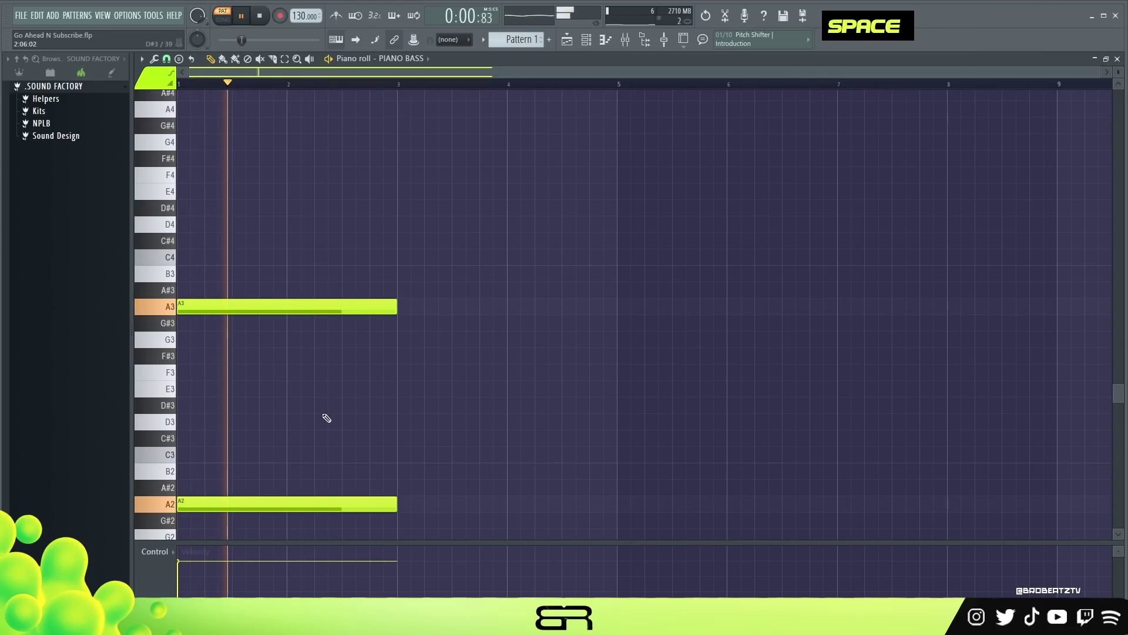
scroll(359, 406, down, 1)
scroll(359, 406, down, 1)
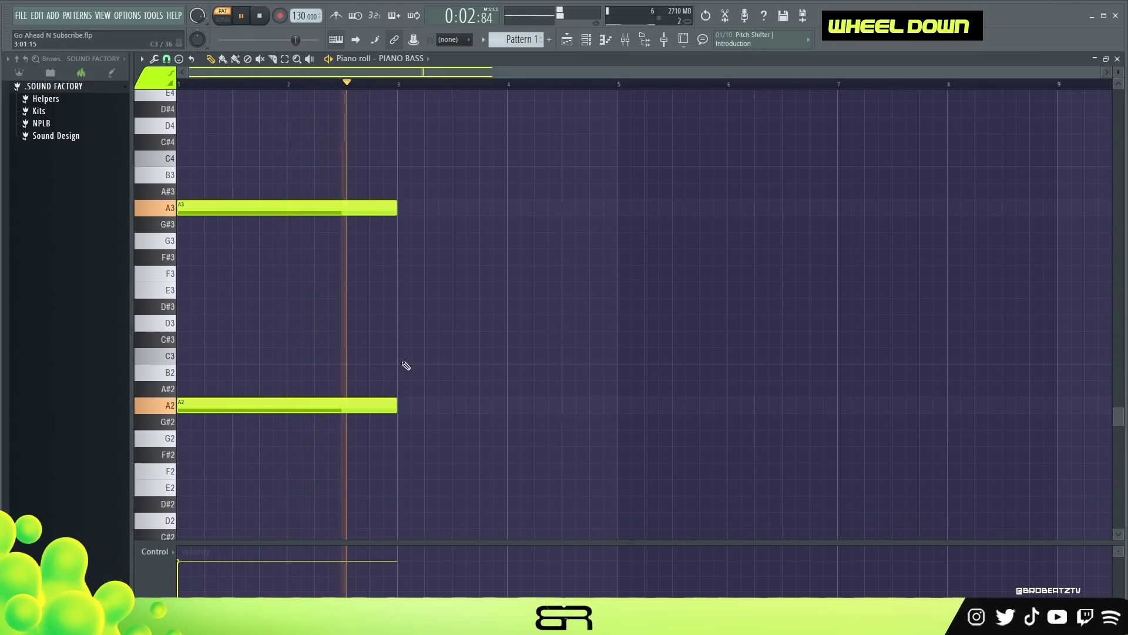
key(space)
Step: Copy the A octave pair to bar 3 on G3 and G2, and audition it
ctrl+drag(259, 171, 433, 437)
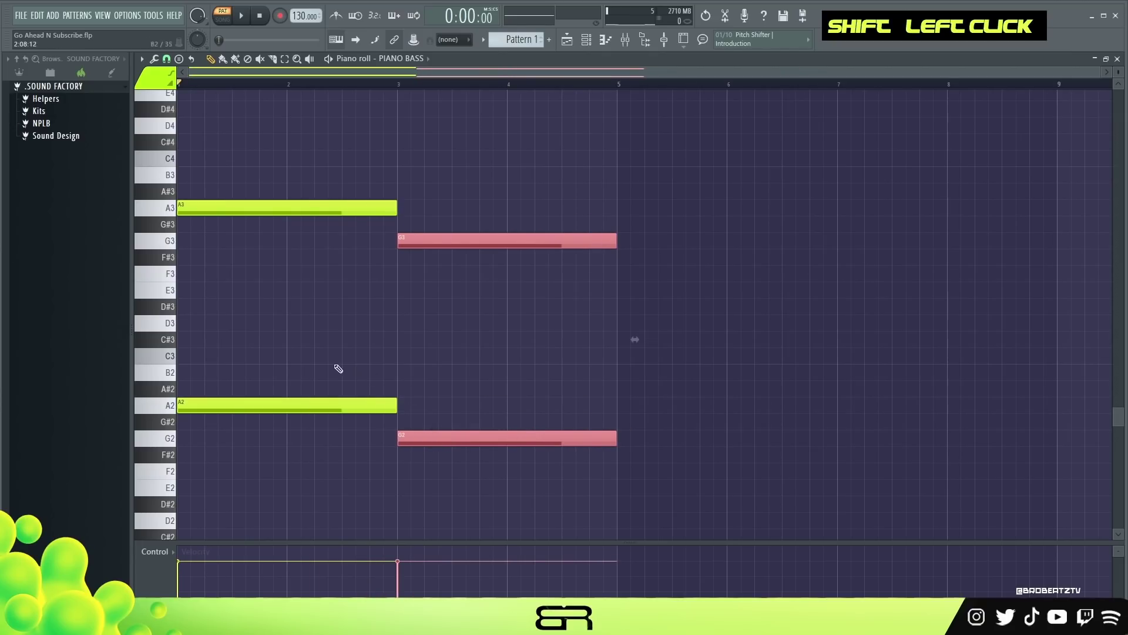
alt+right_click(453, 360)
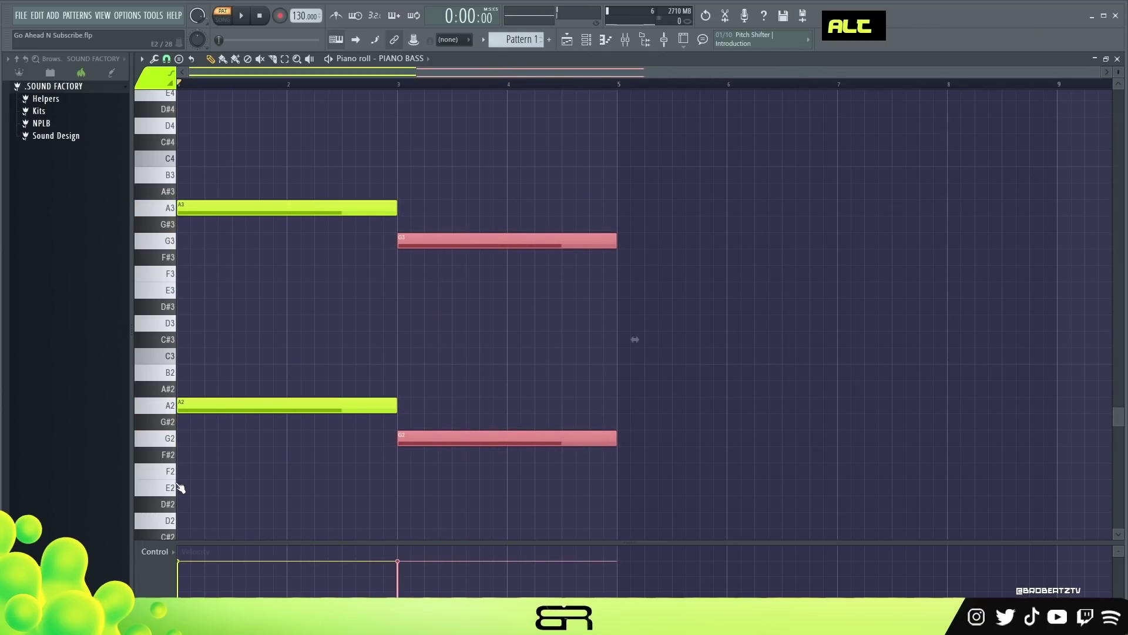
double_click(170, 438)
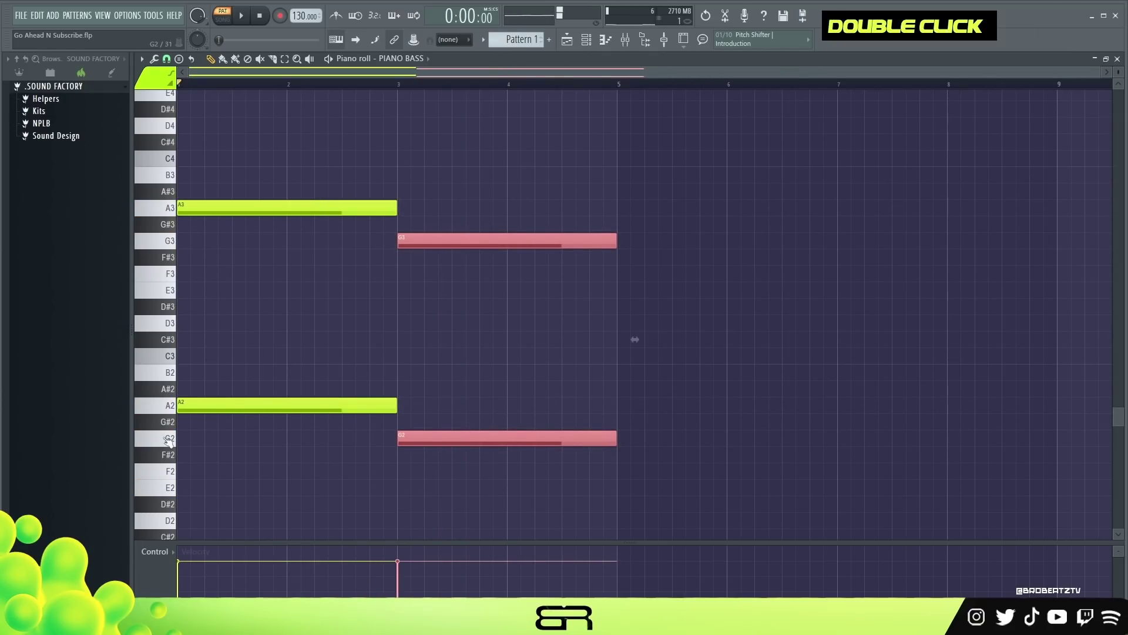
Step: Copy the G octave pair to bar 5, transposed down to D3 and D2
click(172, 518)
ctrl+drag(438, 202, 475, 450)
shift+drag(440, 441, 653, 529)
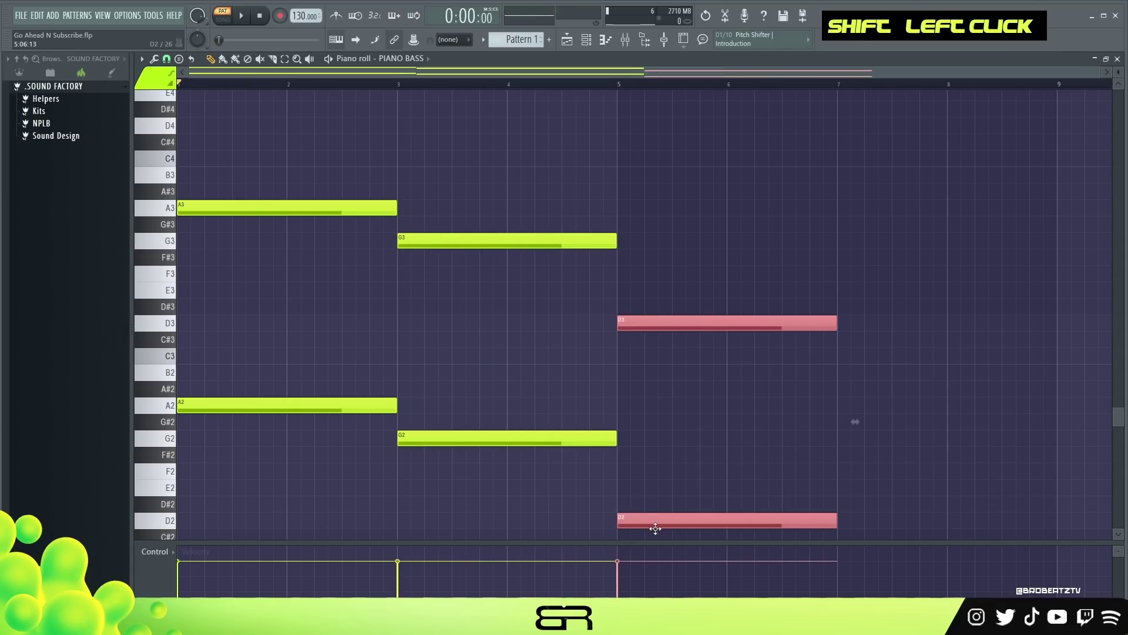
right_click(500, 154)
Step: Copy the D octave pair to bar 7, transposed up to F3 and F2
drag(448, 77, 564, 117)
ctrl+drag(588, 228, 591, 541)
right_click(758, 382)
ctrl+drag(588, 176, 579, 539)
shift+drag(498, 461, 715, 408)
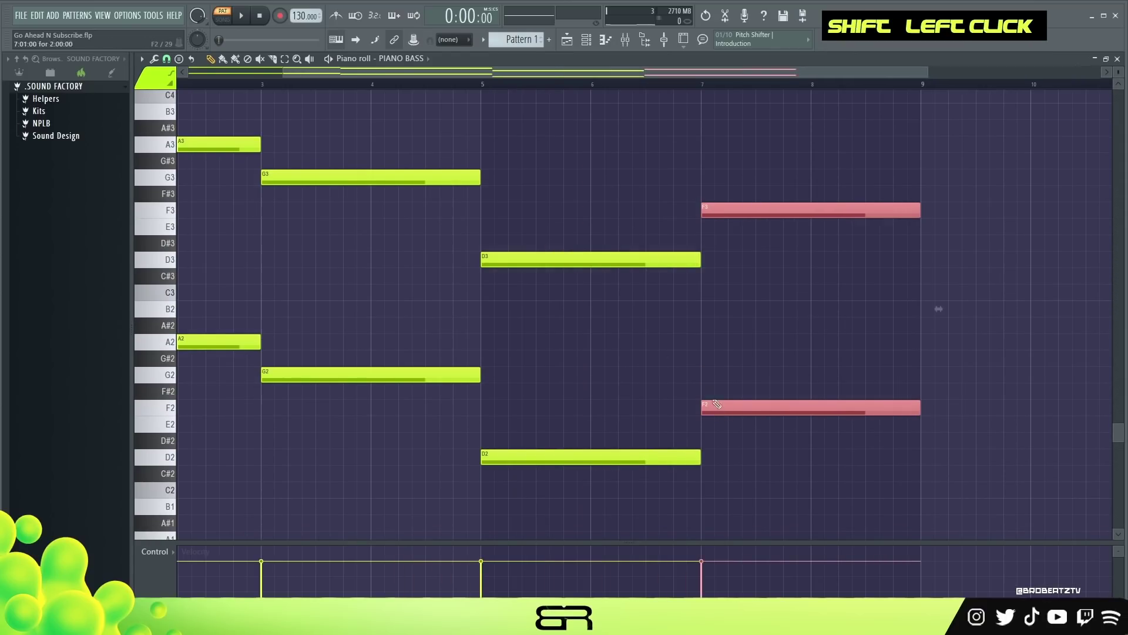
Step: Audition each of the four bass octave pairs in order
alt+right_click(339, 164)
alt+right_click(532, 203)
alt+right_click(782, 247)
ctrl+right_click(623, 200)
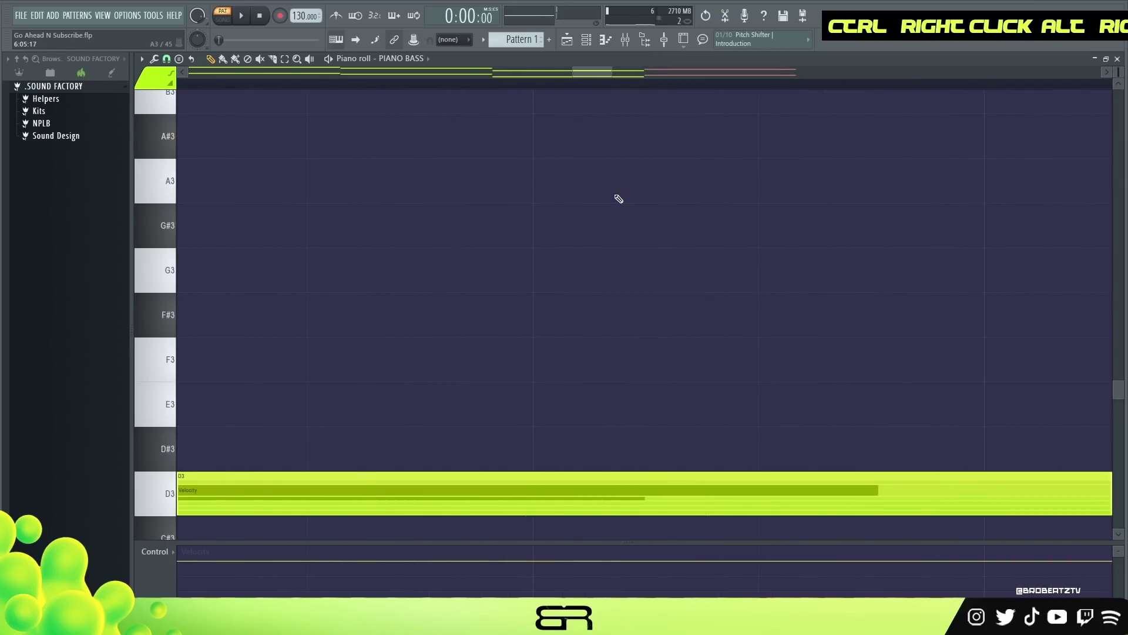
ctrl+right_click(612, 201)
alt+right_click(332, 210)
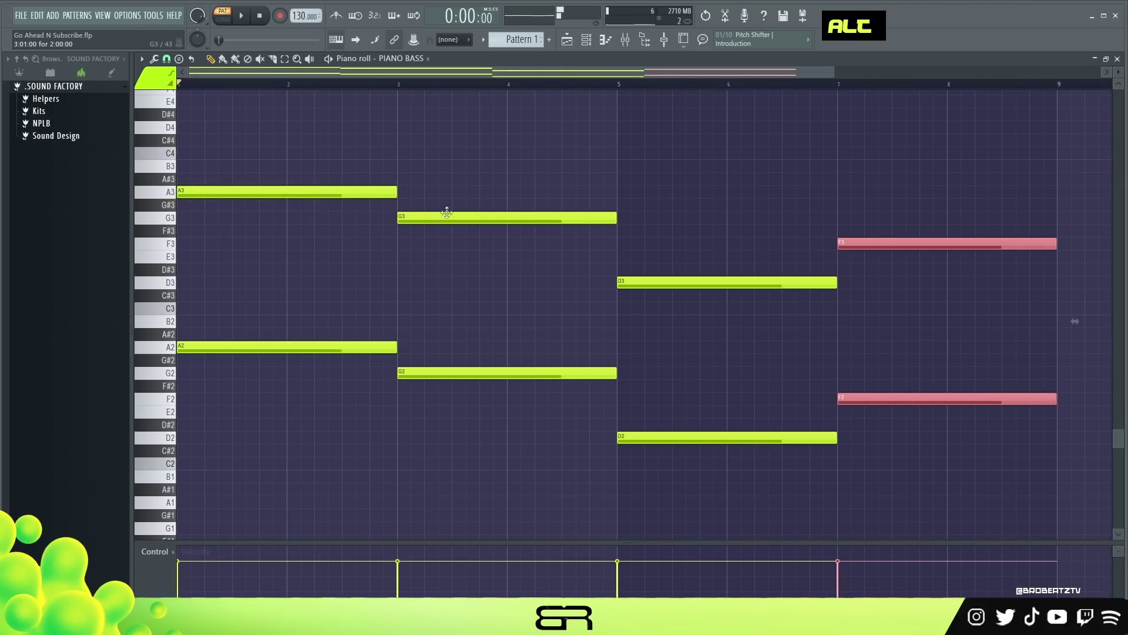
alt+right_click(506, 217)
alt+right_click(668, 271)
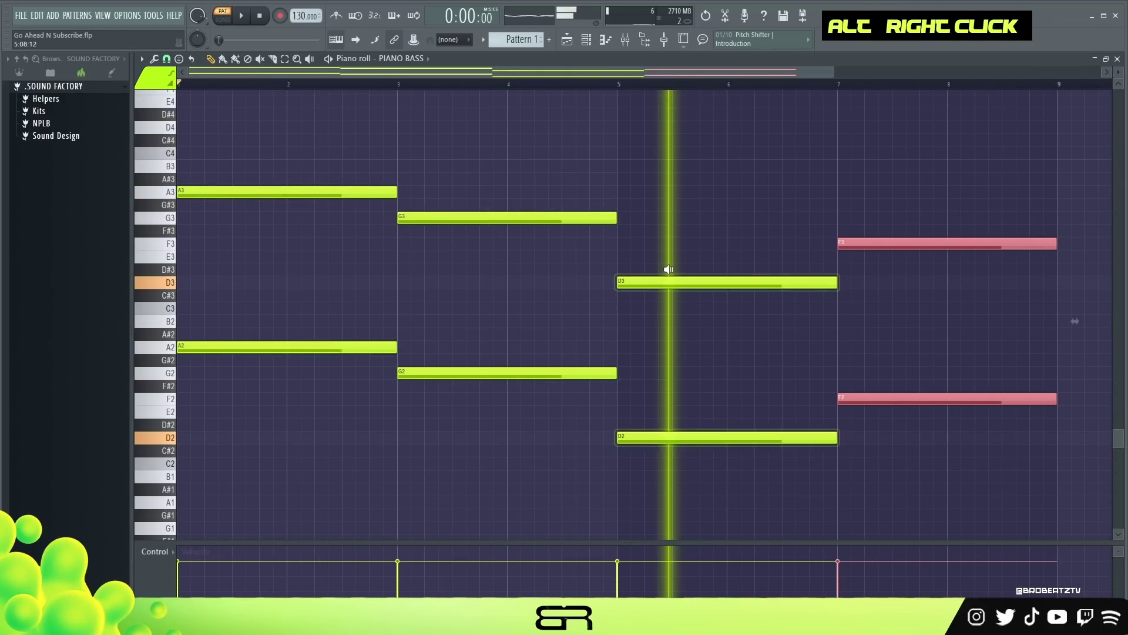
alt+right_click(894, 287)
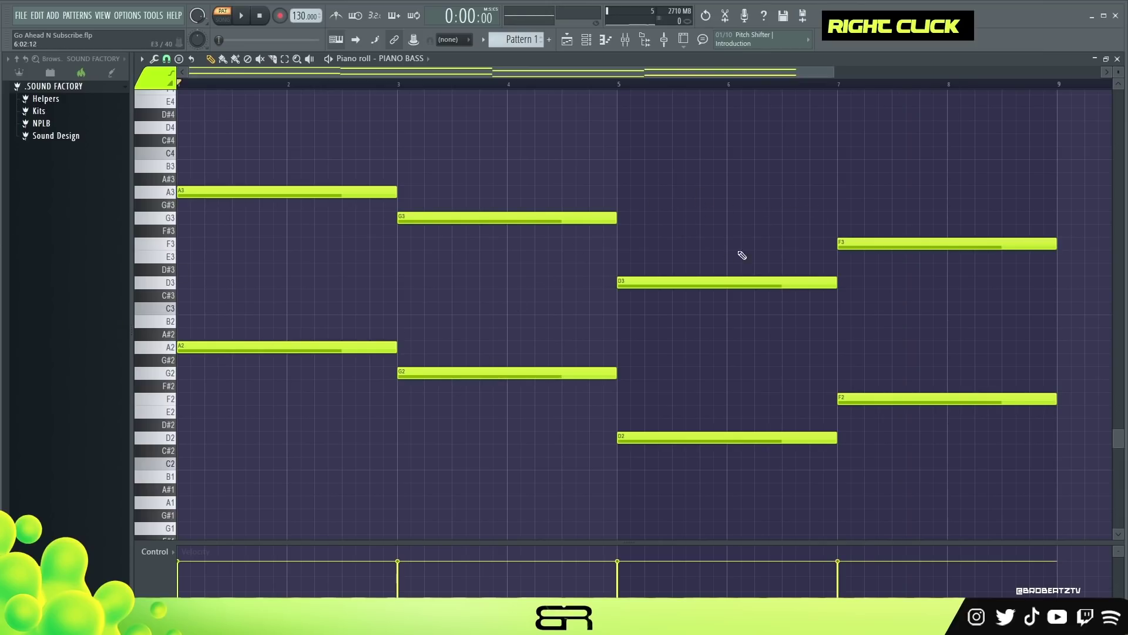
Step: Switch to the PIANO MELODY piano roll and draw an A3 note at bar 1, shortened to one beat
ctrl+drag(826, 320, 372, 164)
ctrl+click(617, 192)
click(586, 39)
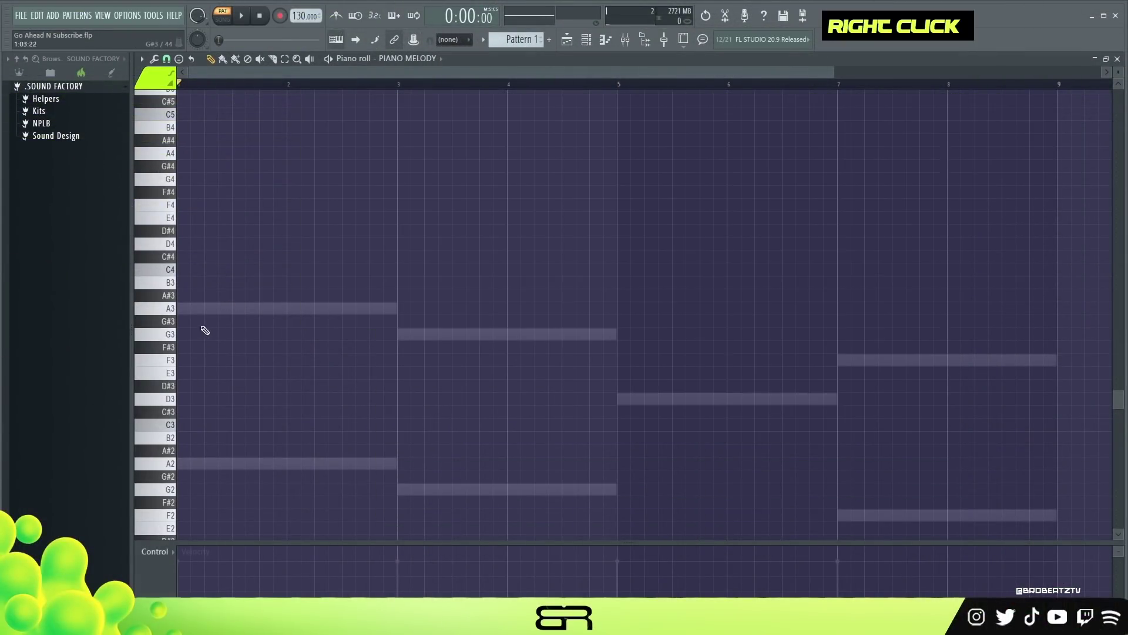
click(183, 308)
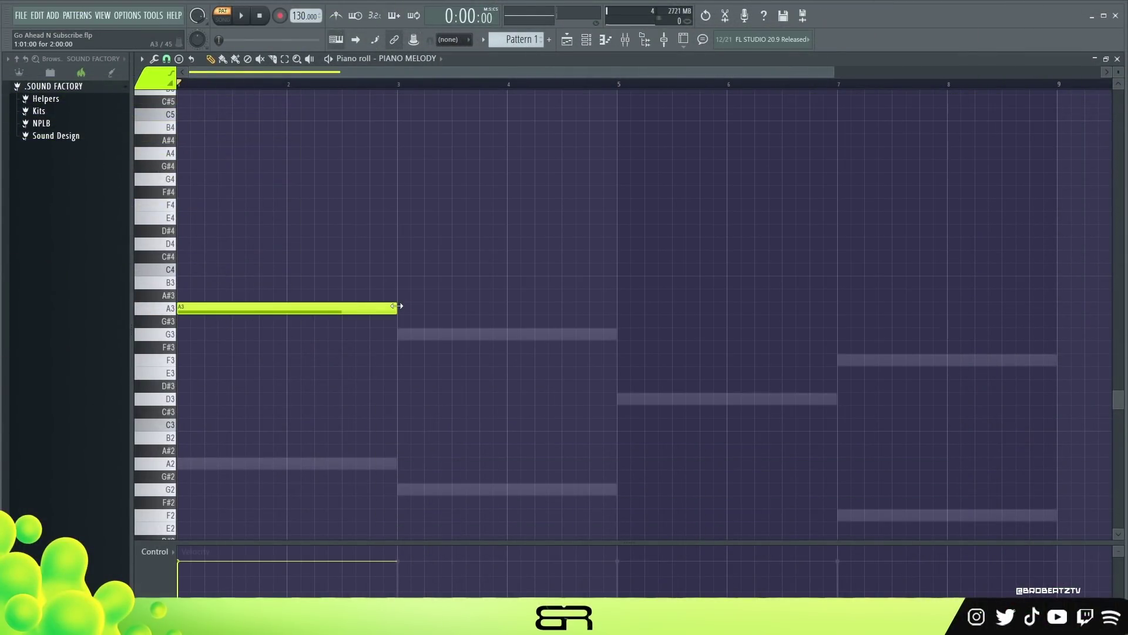
drag(395, 308, 194, 320)
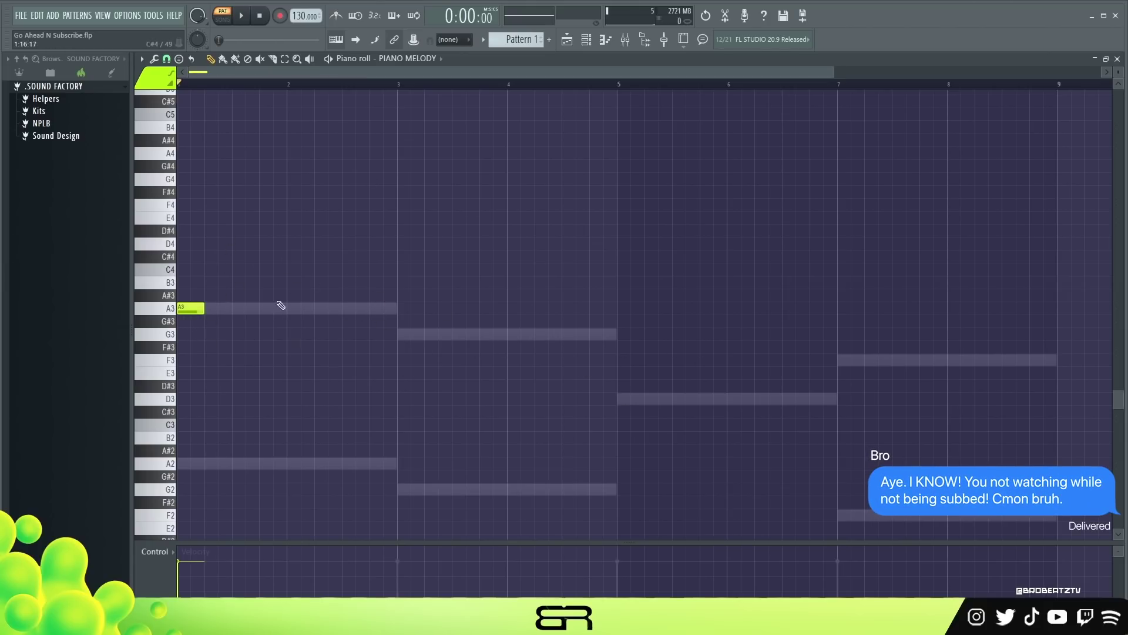
click(586, 40)
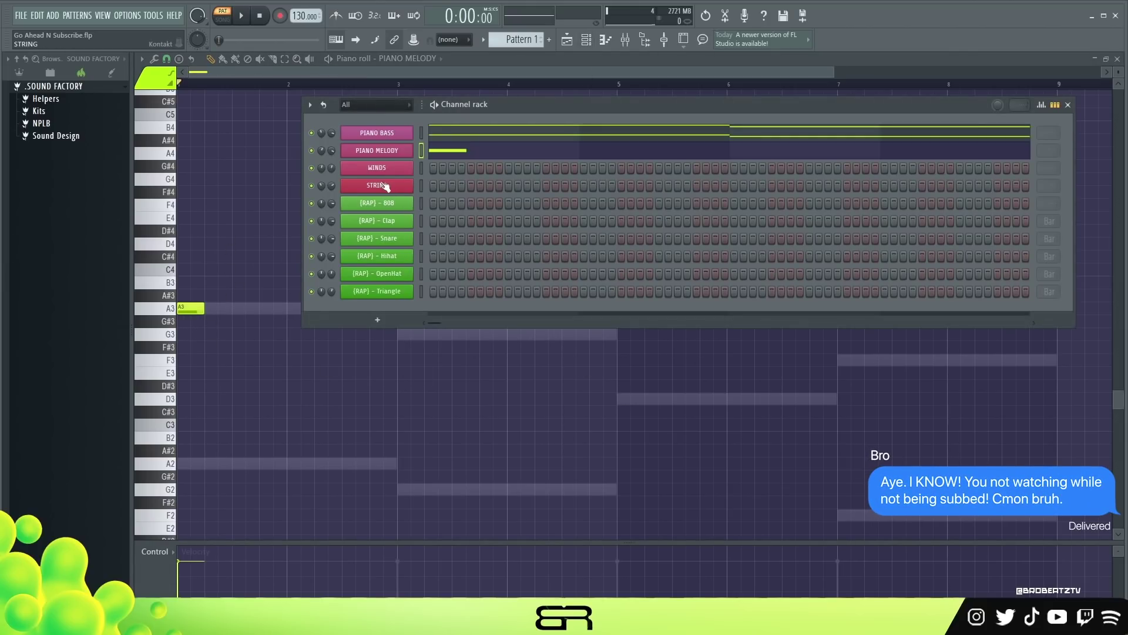
right_click(220, 233)
click(210, 322)
click(236, 359)
mouse_move(272, 392)
ctrl+mouse_down()
mouse_move(209, 343)
mouse_move(184, 304)
ctrl+mouse_up()
mouse_move(188, 309)
shift+mouse_down()
mouse_move(298, 313)
mouse_move(273, 282)
shift+mouse_up()
right_click(259, 279)
click(276, 283)
click(375, 334)
mouse_move(411, 378)
ctrl+mouse_down()
mouse_move(183, 280)
mouse_move(425, 312)
mouse_move(400, 312)
ctrl+mouse_up()
right_click(587, 395)
click(594, 400)
right_click(603, 335)
right_click(604, 401)
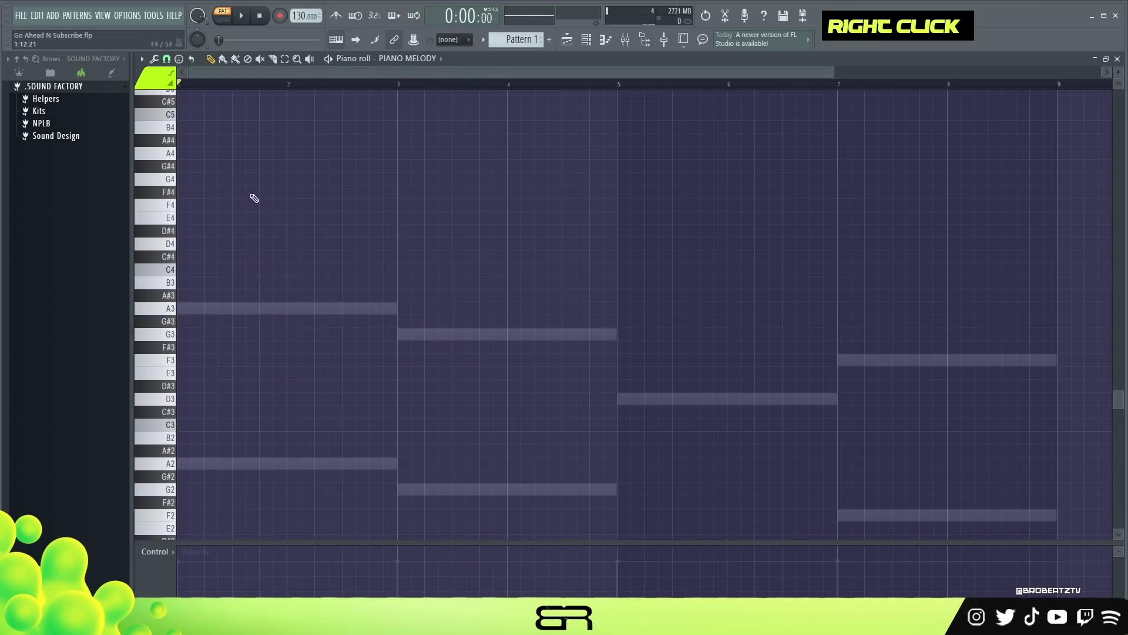
Step: Audition high piano keys against the bass, place a one-beat E5 at the start of bar 1, and play it
scroll(247, 332, up, 6)
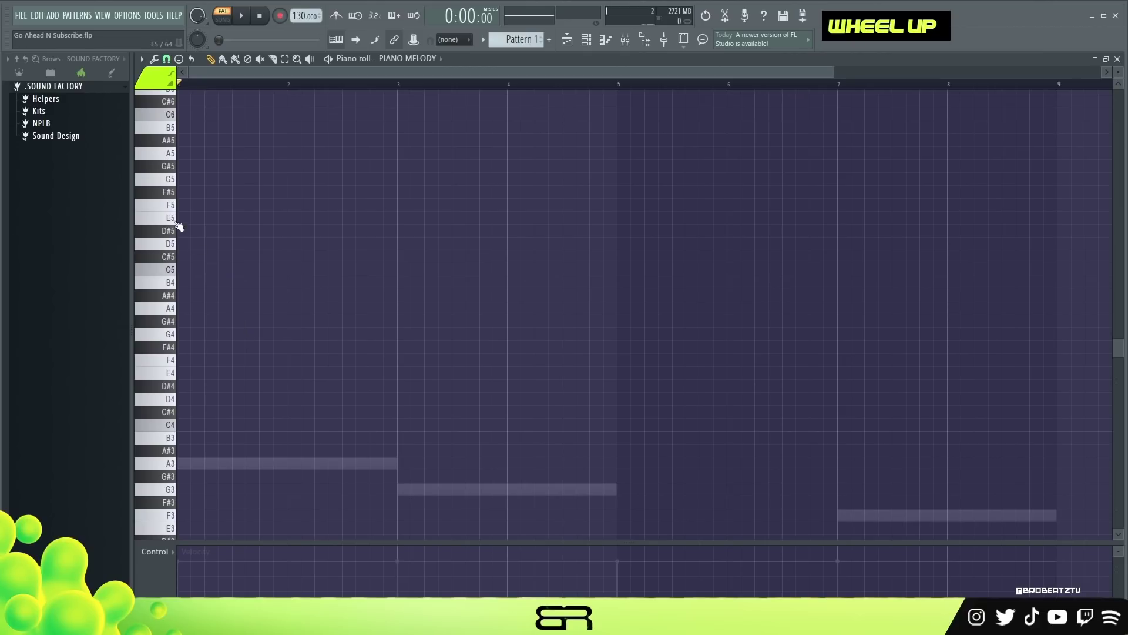
key(space)
key(space)
key(space)
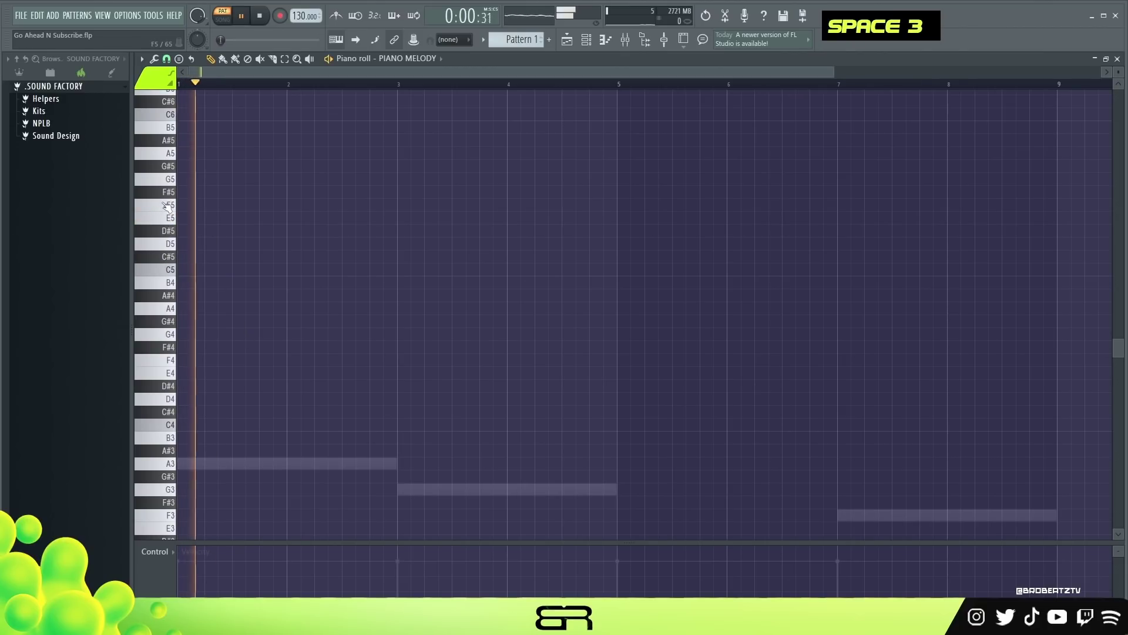
double_click(170, 218)
key(space)
key(space)
key(space)
key(space)
key(space)
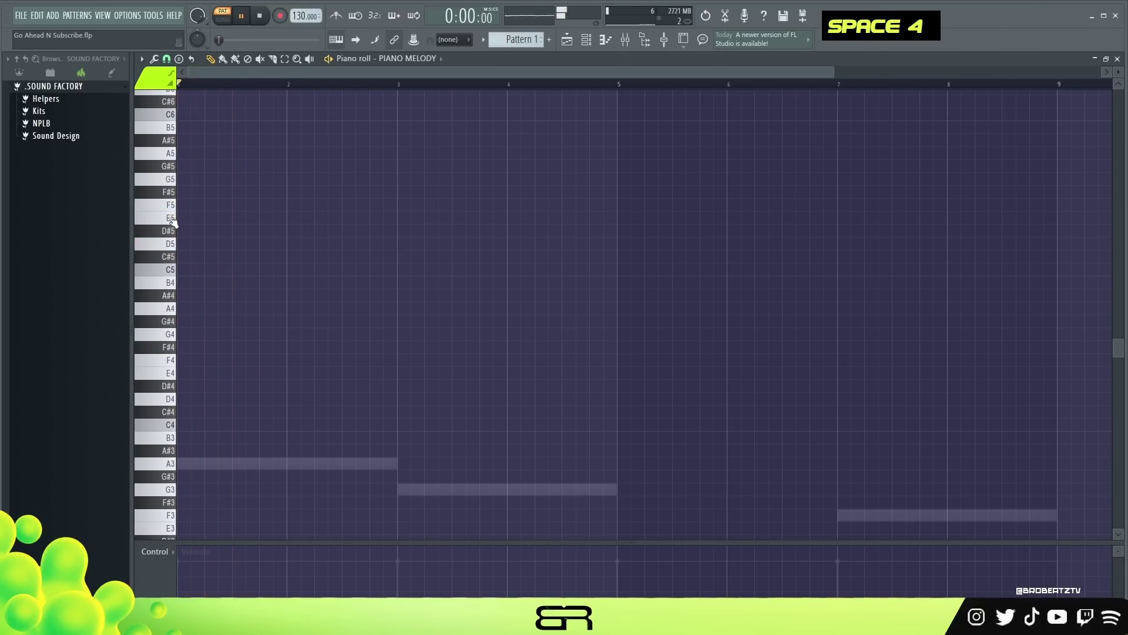
click(191, 219)
key(space)
key(space)
key(space)
key(space)
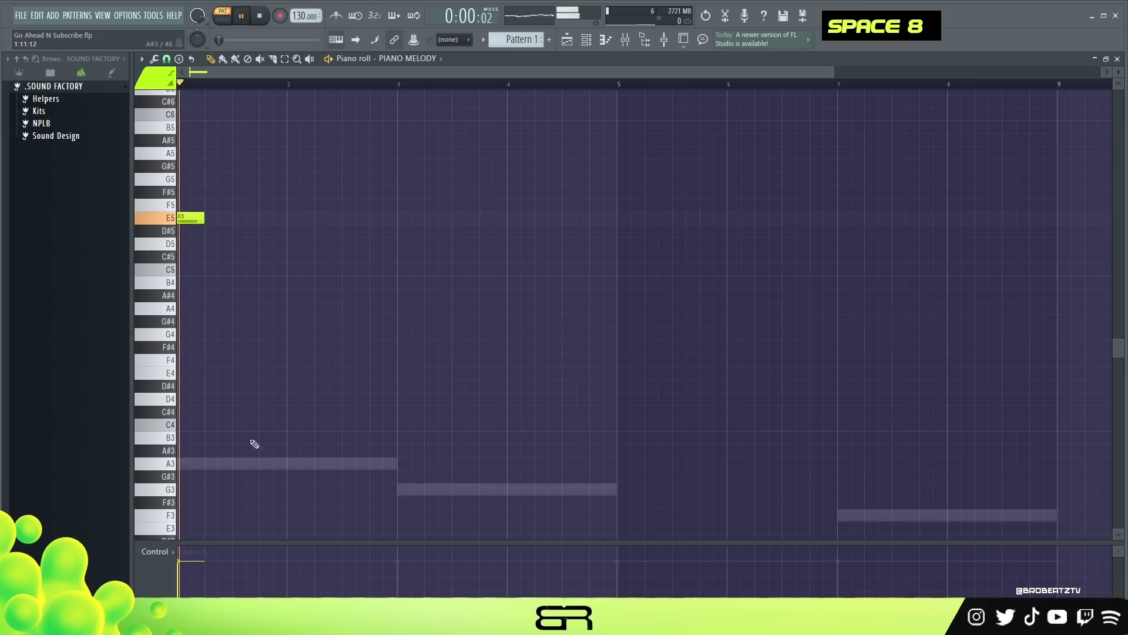
key(space)
Step: Add one-beat C5, B4 and C5 notes on beats 2, 3 and 4 of bar 1
click(215, 269)
key(space)
key(alt)
double_click(173, 276)
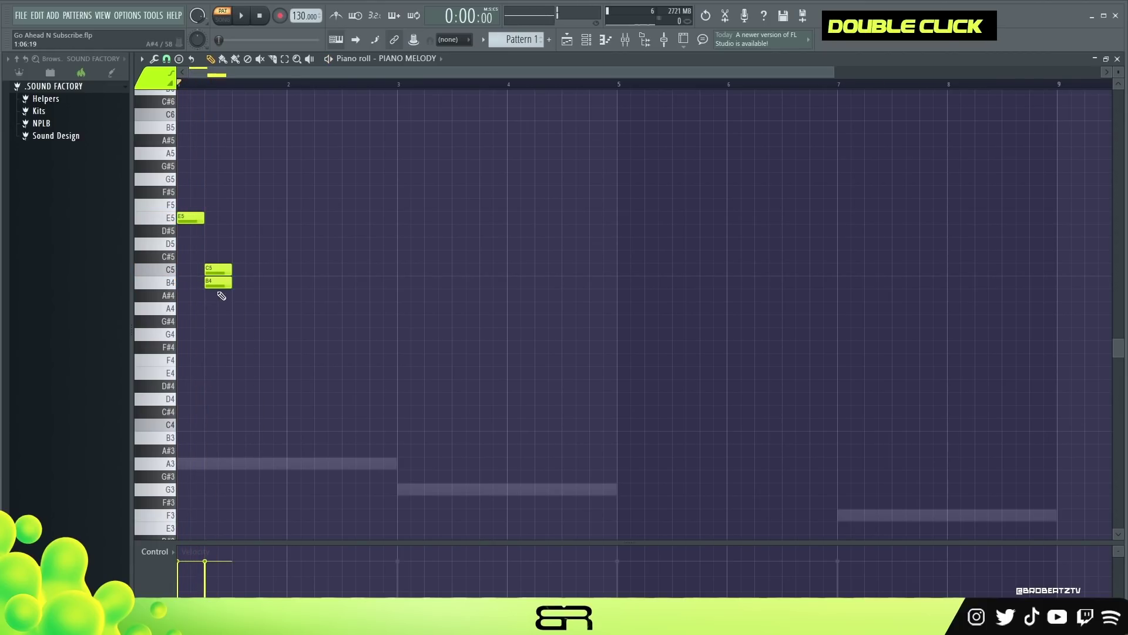
right_click(222, 283)
click(245, 283)
click(274, 269)
Step: Repeat the four-note E5, C5, B4, C5 phrase through bars 2 to 8 while the pattern plays
drag(308, 315, 298, 237)
drag(424, 306, 414, 222)
key(shift+space)
right_click(453, 244)
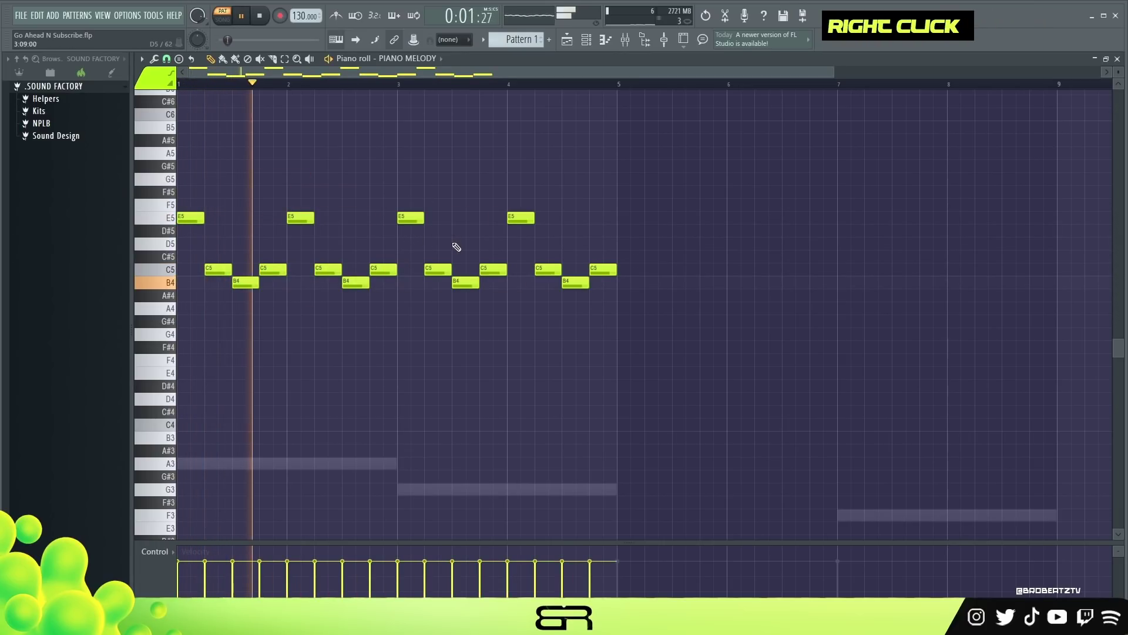
key(ctrl+a)
drag(190, 218, 630, 228)
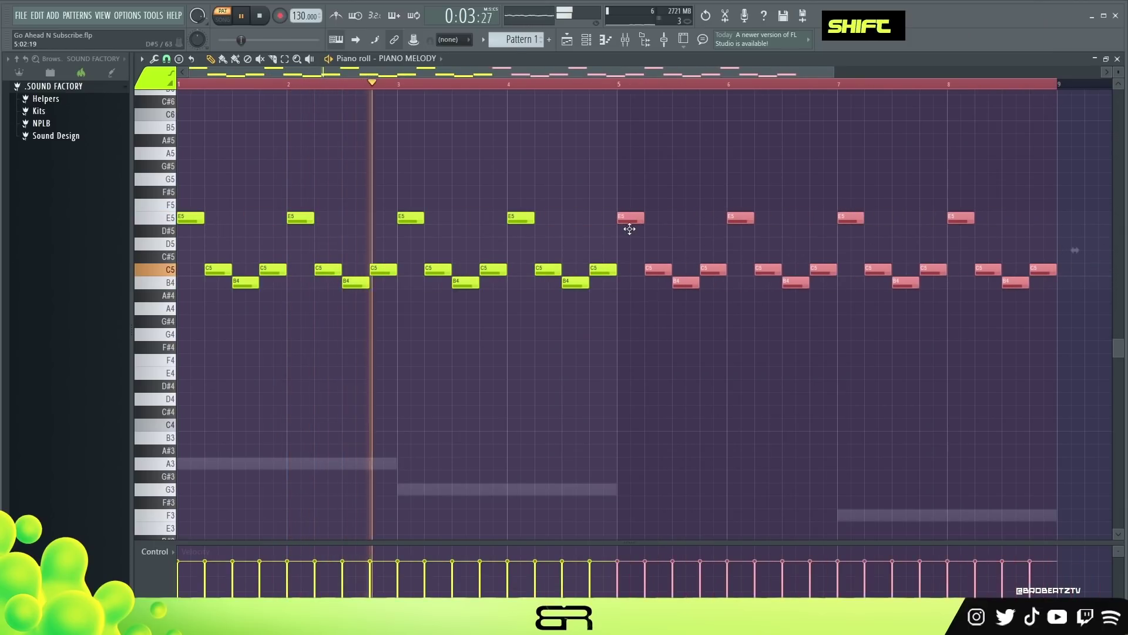
Step: Slightly lower the velocity of all melody notes and deselect them
key(ctrl+a)
alt+scroll(630, 226, down, 4)
alt+scroll(630, 225, up, 1)
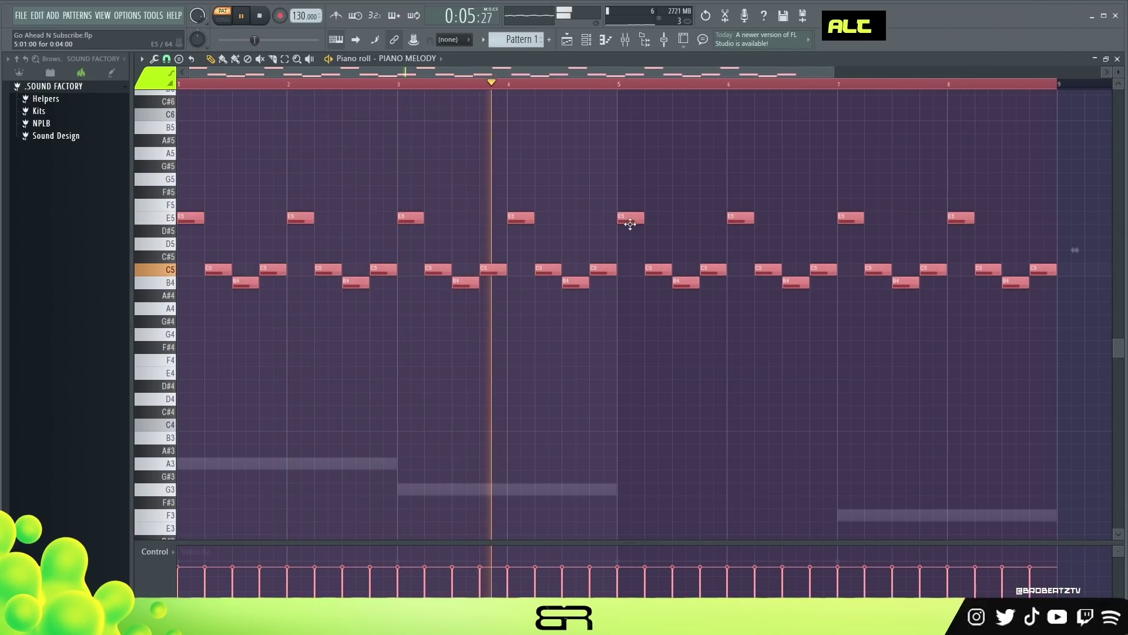
right_click(670, 194)
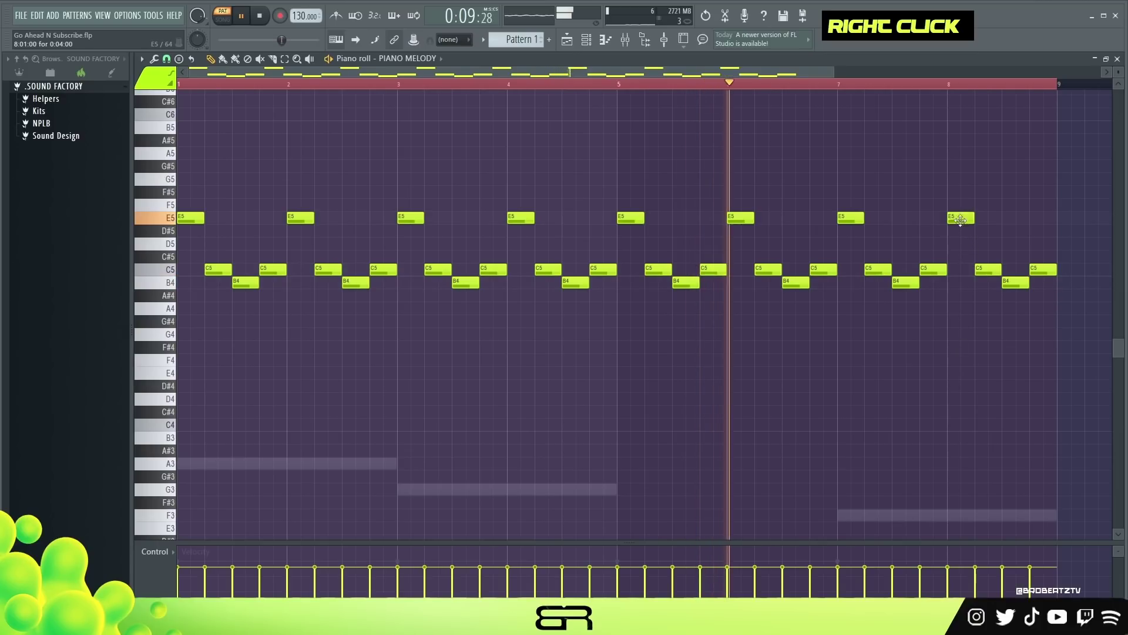
Step: Change the four notes in bar 8 to B4, D5, C5 and E5, and play back the pattern
drag(960, 219, 960, 284)
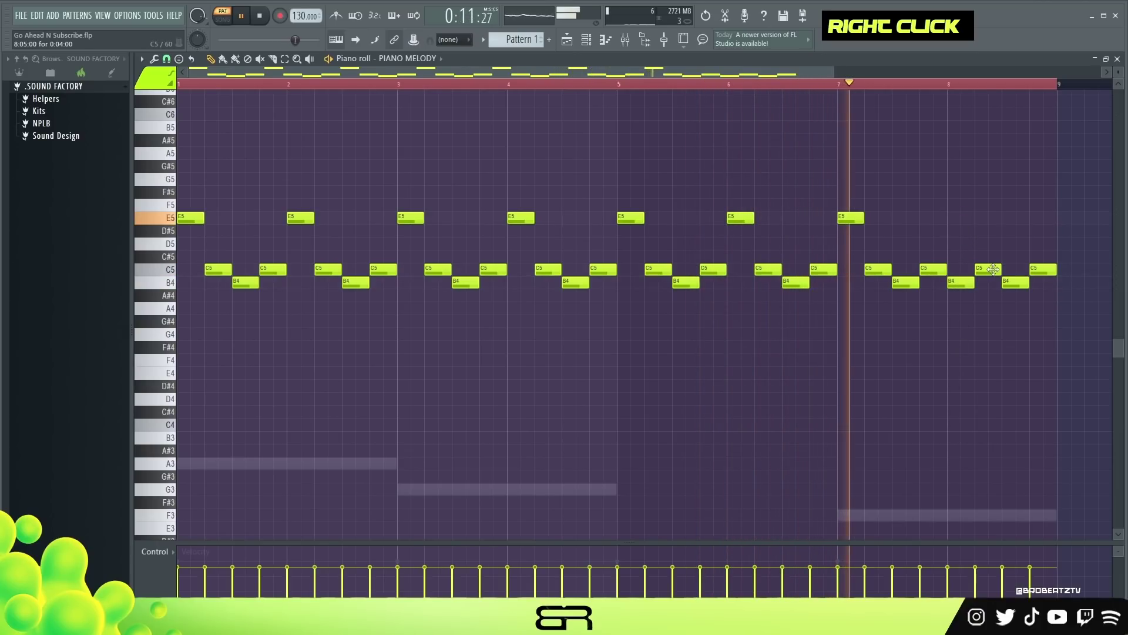
drag(993, 269, 993, 243)
drag(1006, 283, 1045, 213)
key(space)
key(space)
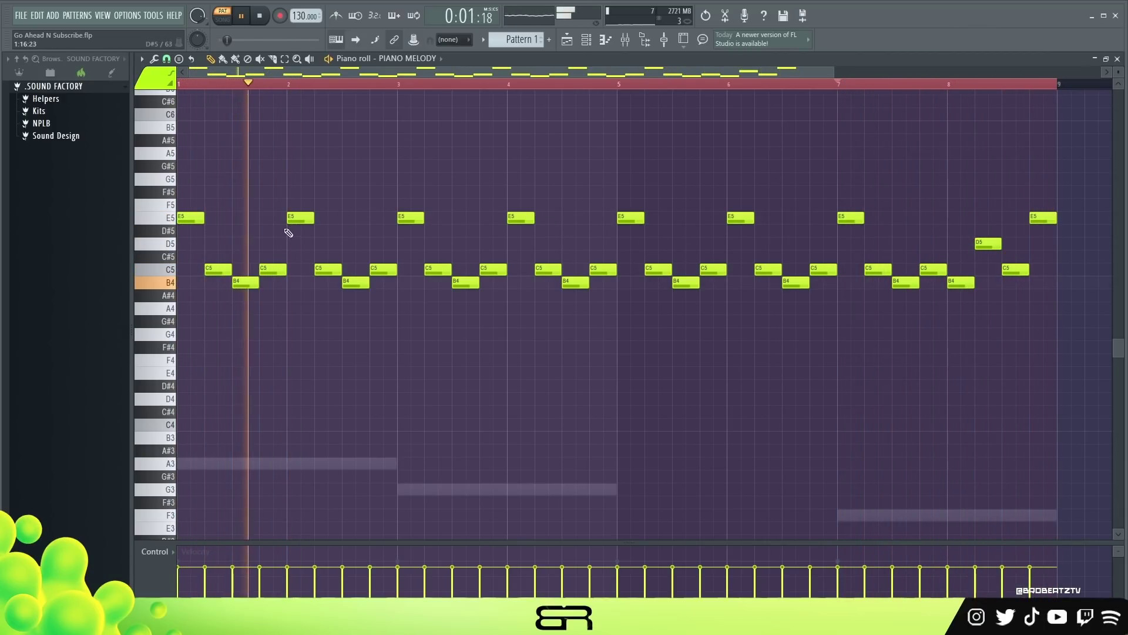
key(space)
Step: Copy bar 2's C5 and B4 notes one beat earlier and an octave higher, as C6 and B5
scroll(305, 295, up, 3)
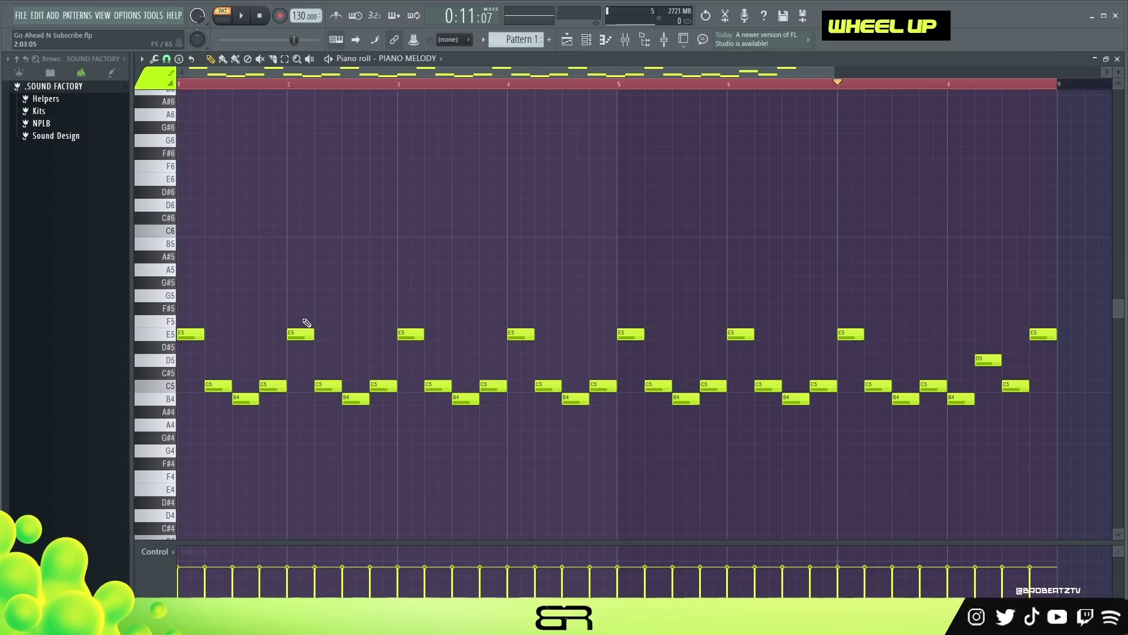
key(ctrl)
drag(314, 380, 353, 405)
drag(356, 398, 329, 394)
key(ctrl+Up)
right_click(351, 311)
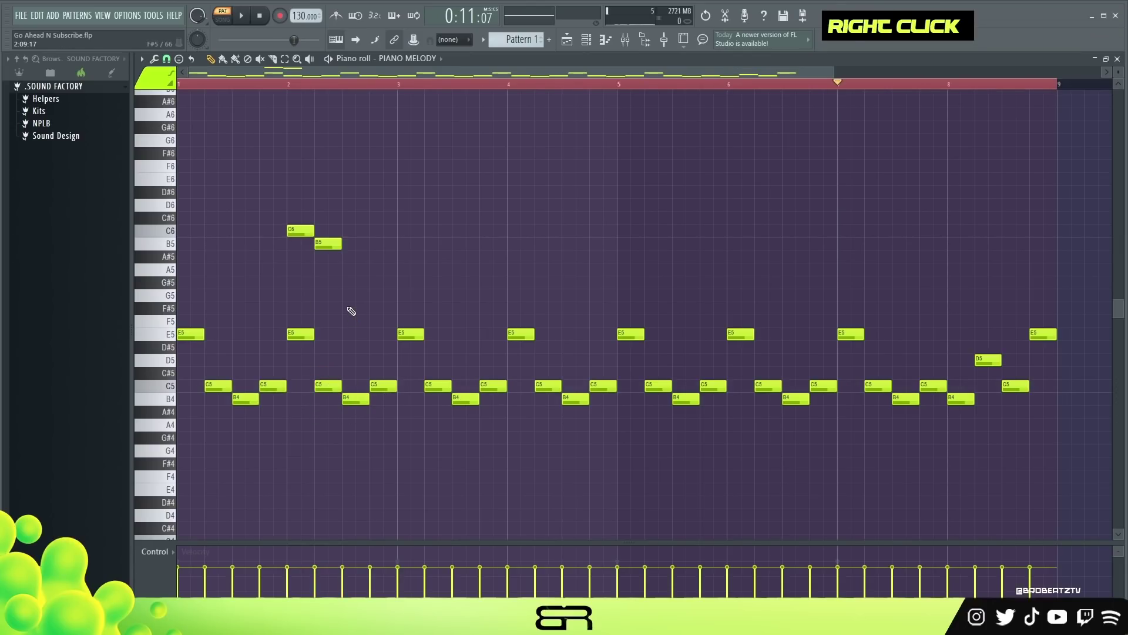
Step: Move the high B5 note to the start of bar 3, leaving C6 at the start of bar 2, and play back
drag(282, 221, 339, 264)
key(space)
key(space)
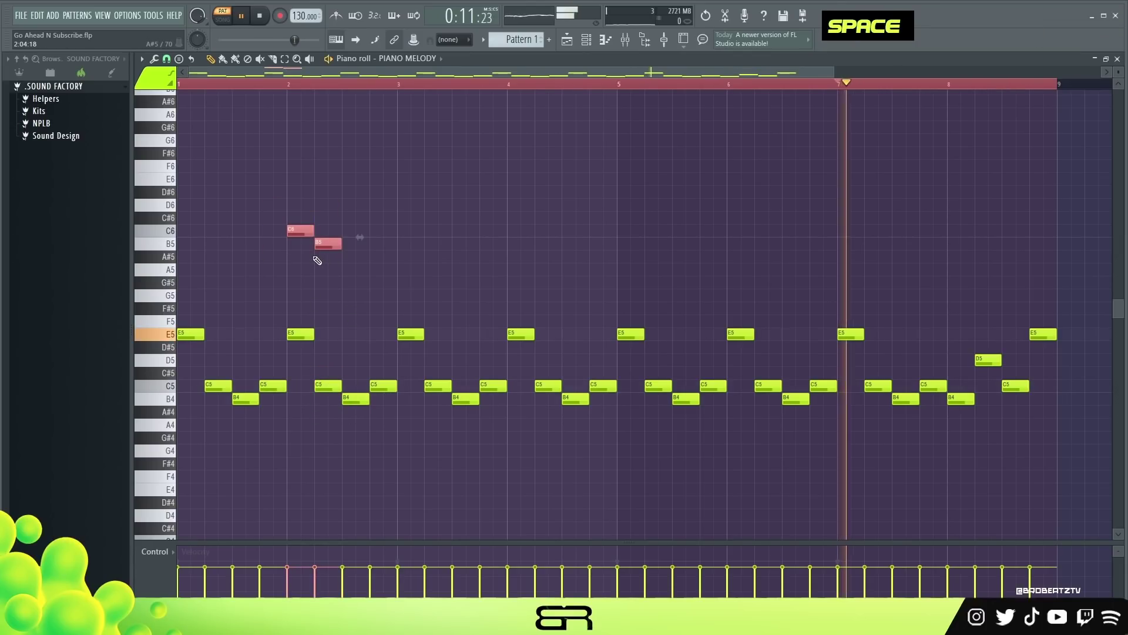
right_click(340, 263)
drag(326, 244, 294, 226)
key(space)
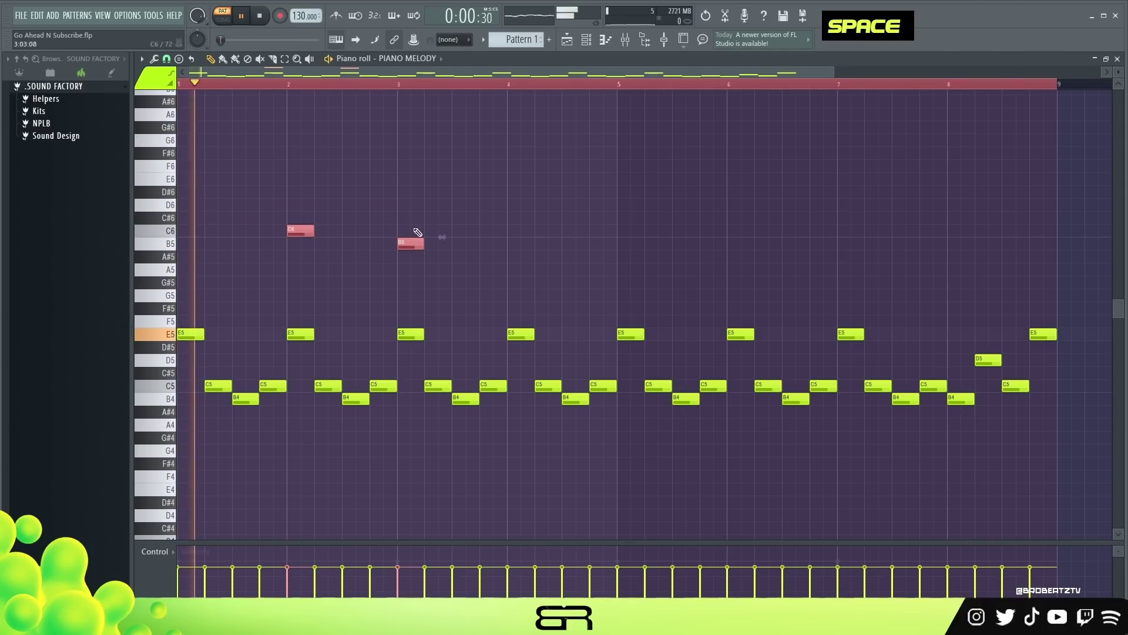
Step: Lengthen the C6 and B5 notes to about 1.4 bars each, deselect them and restart playback
drag(424, 243, 552, 262)
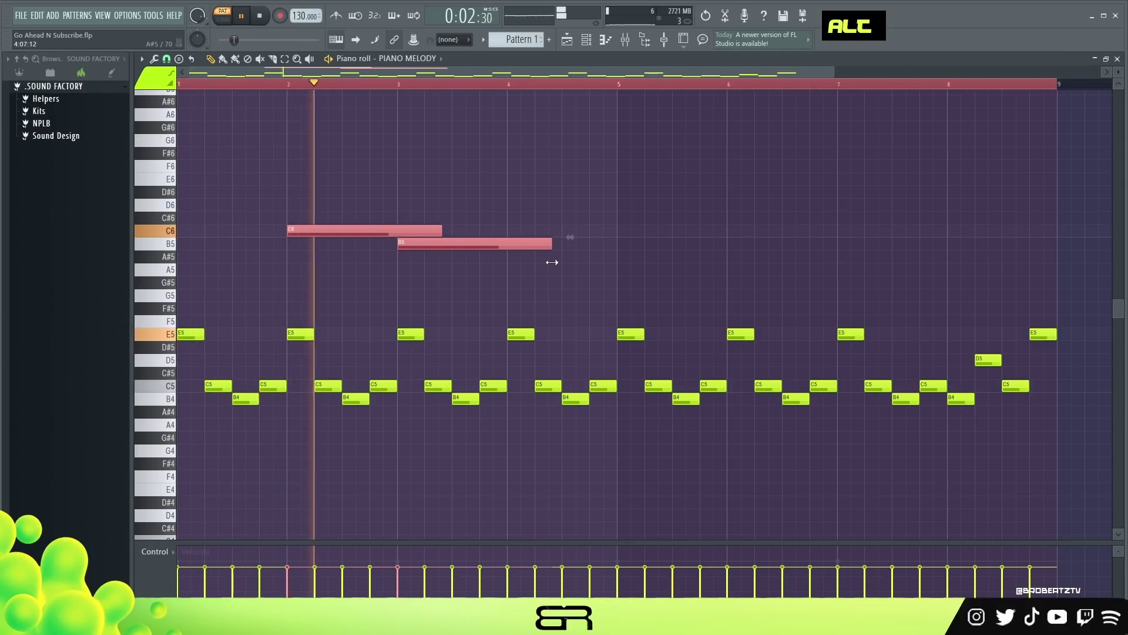
right_click(596, 284)
key(space)
key(space)
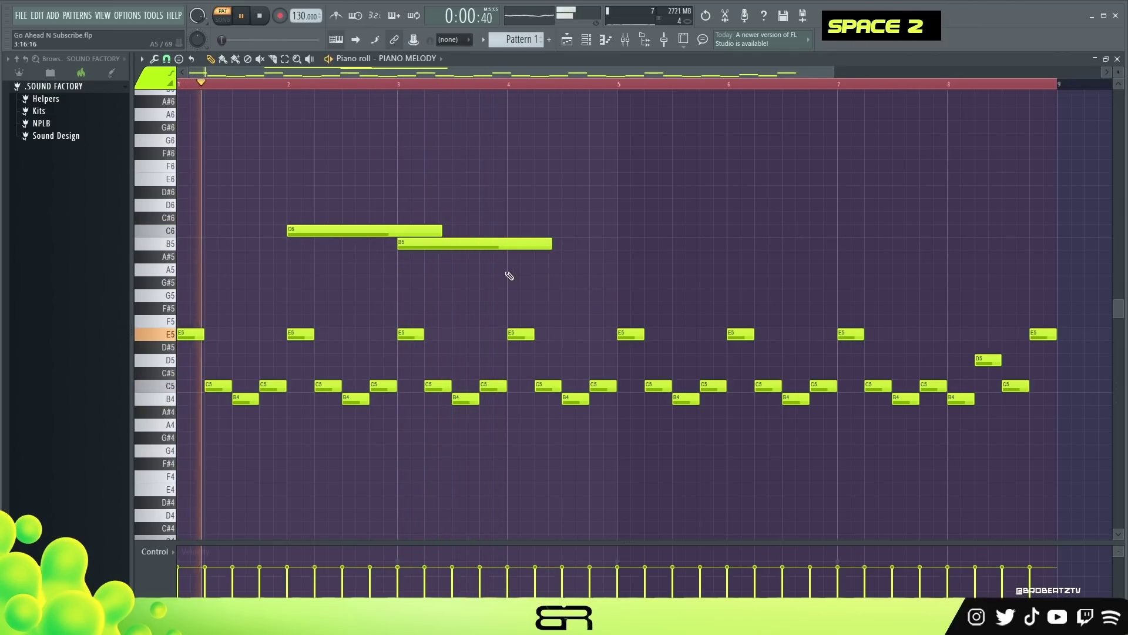
Step: Add equally long A5 and G5 notes, with A5 on beat 3 of bar 4 and G5 at the start of bar 5
click(543, 269)
drag(544, 269, 571, 269)
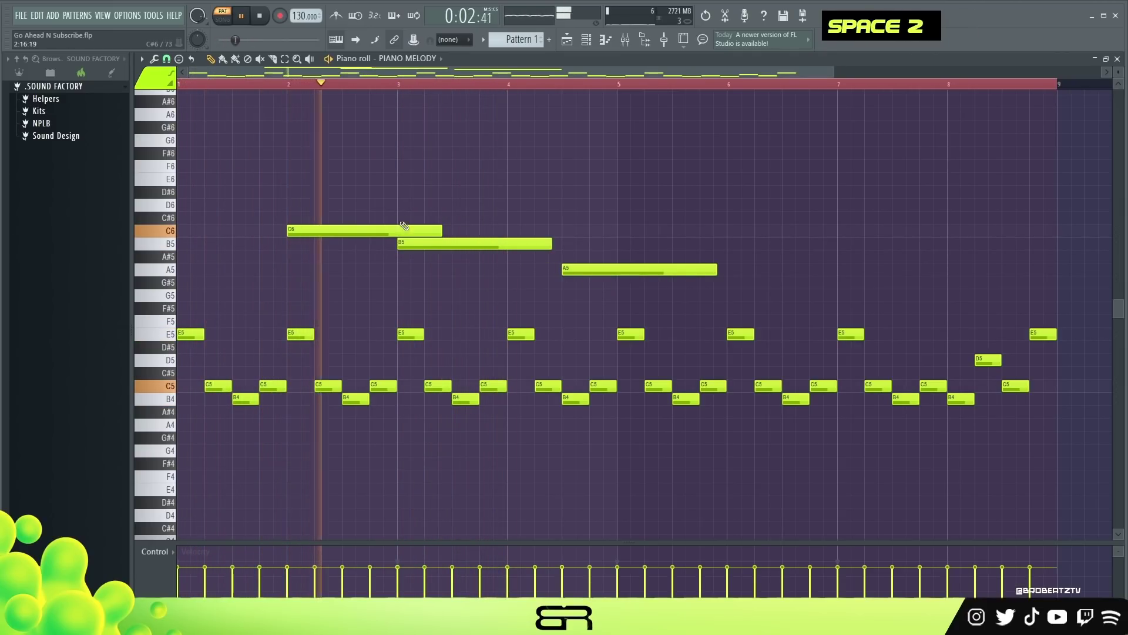
click(619, 295)
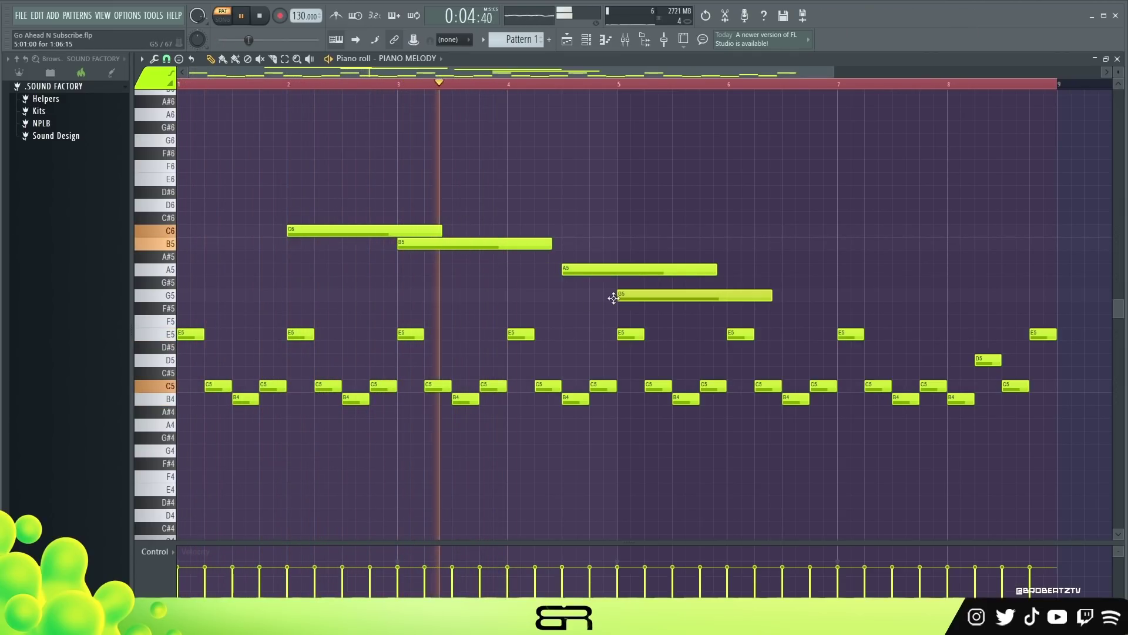
Step: Shorten the long A5 note to about 1.1 bars, copy it to the start of bar 7, and stop playback
key(alt)
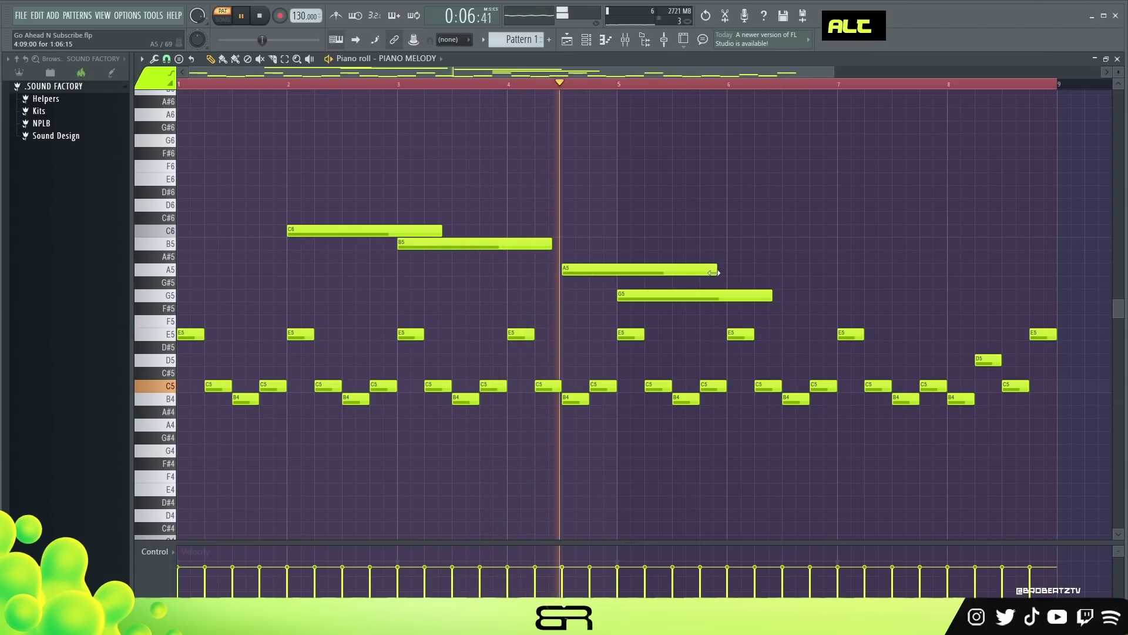
drag(716, 269, 891, 272)
ctrl+click(616, 271)
right_click(733, 204)
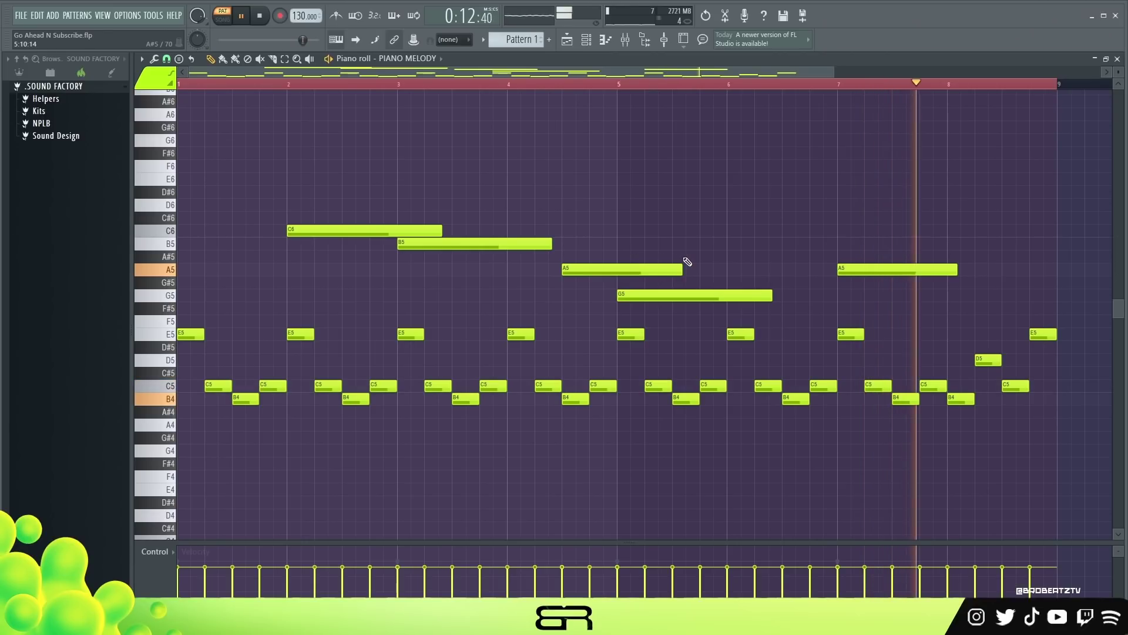
key(space)
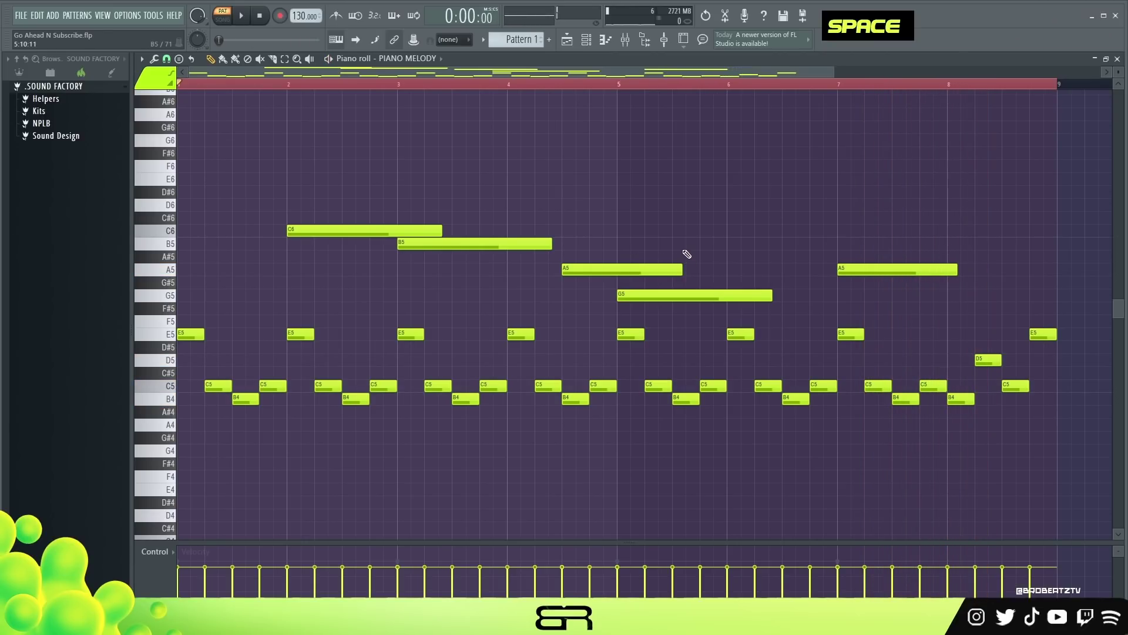
Step: Open the WINDS channel's Duduk Alto instrument and go to its empty piano roll
key(F6)
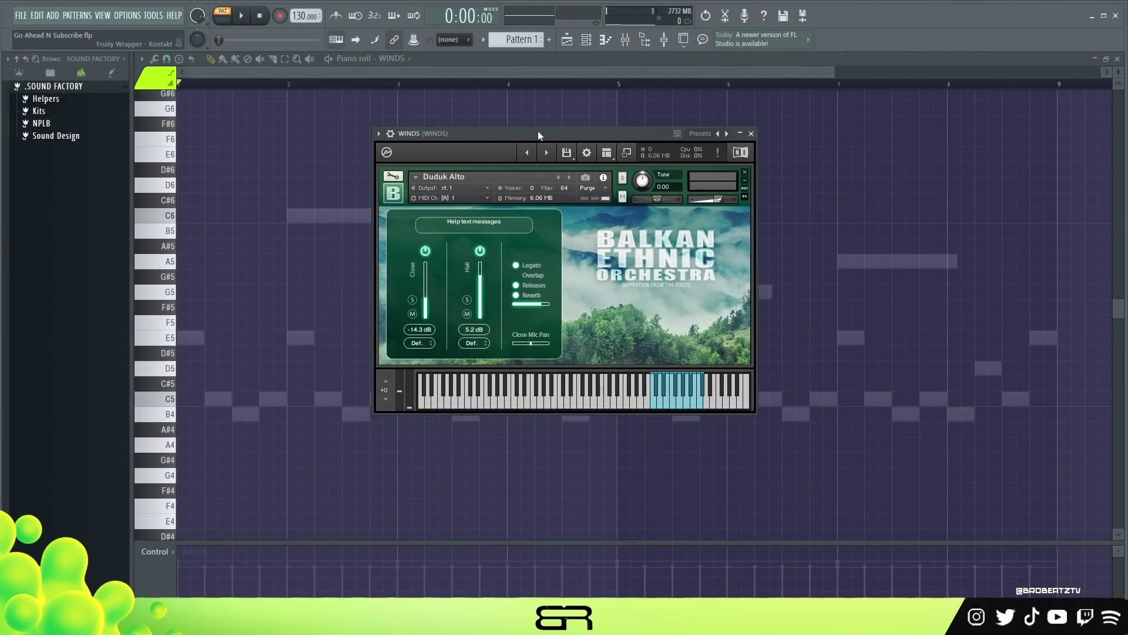
drag(540, 135, 658, 134)
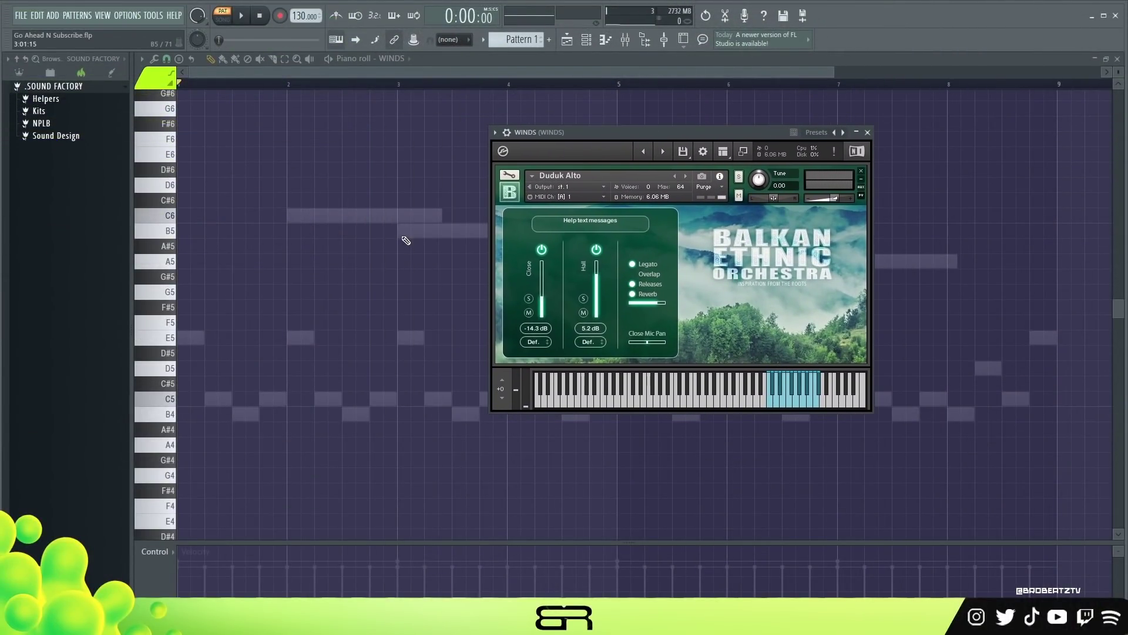
right_click(403, 246)
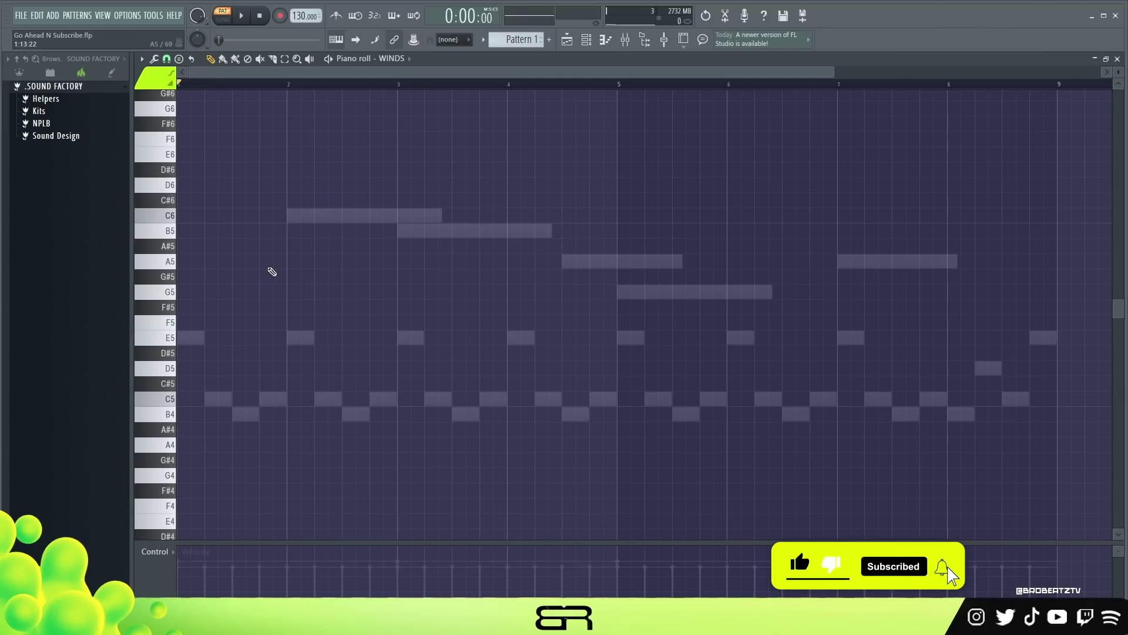
Step: Audition the opening bars of the pattern repeatedly to judge where the winds should enter
mouse_move(233, 85)
mouse_down()
mouse_move(278, 92)
mouse_move(218, 82)
mouse_up()
click(286, 88)
click(288, 87)
click(239, 88)
click(290, 90)
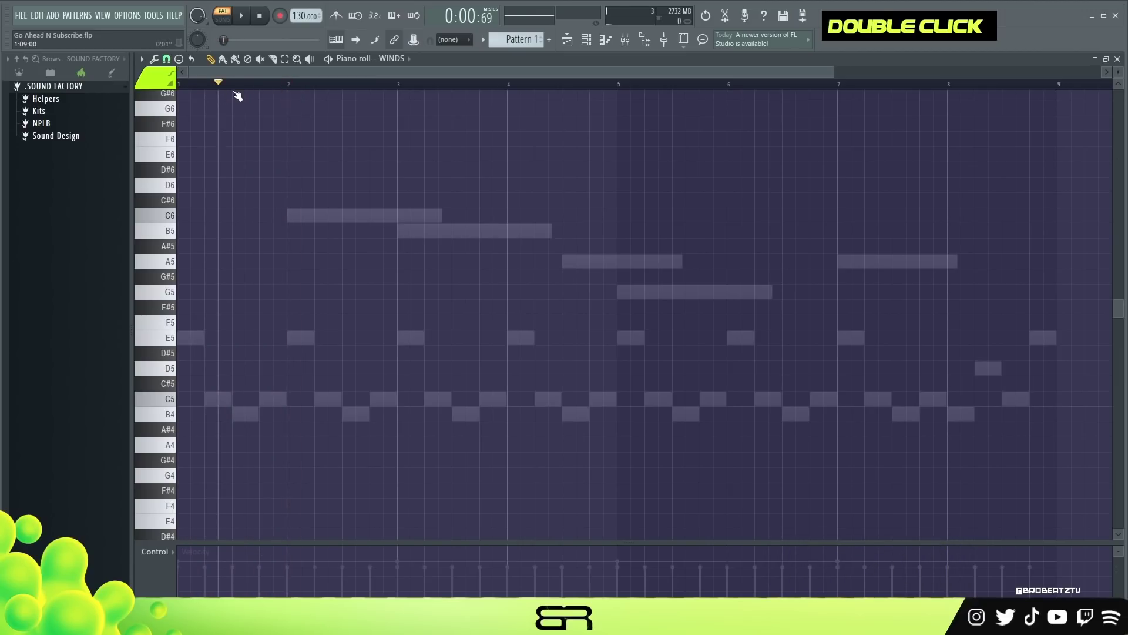
key(space)
key(space)
key(space)
key(space)
key(space)
key(space)
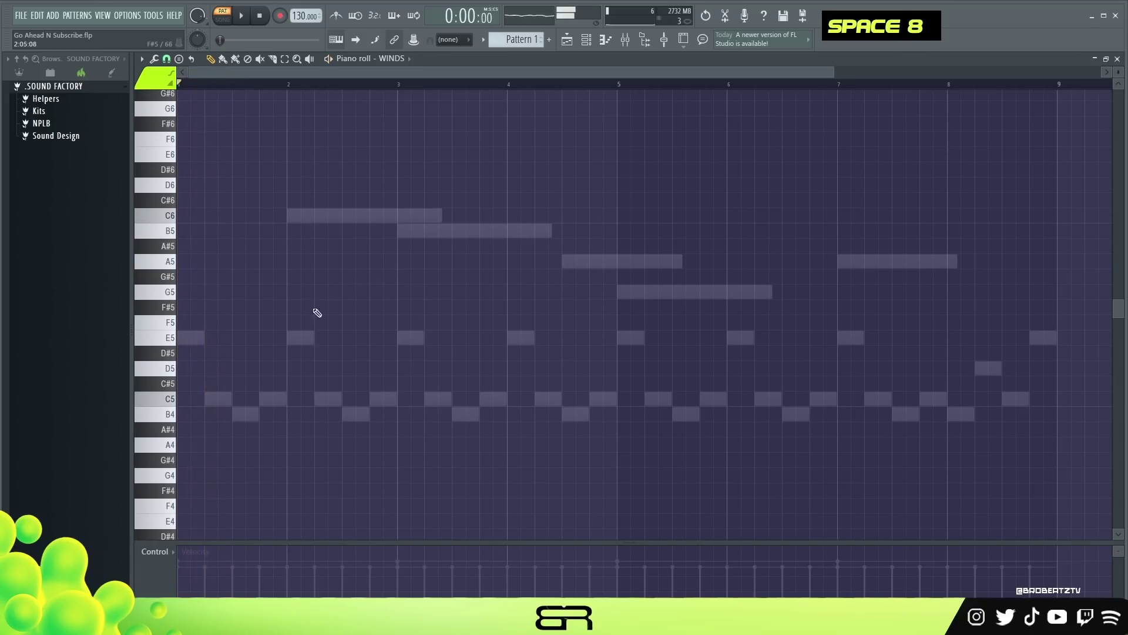
Step: Draw a short E5 note on beat 3 of bar 1 and a short C6 half a beat after it, checking by playback
click(252, 338)
drag(350, 336, 244, 337)
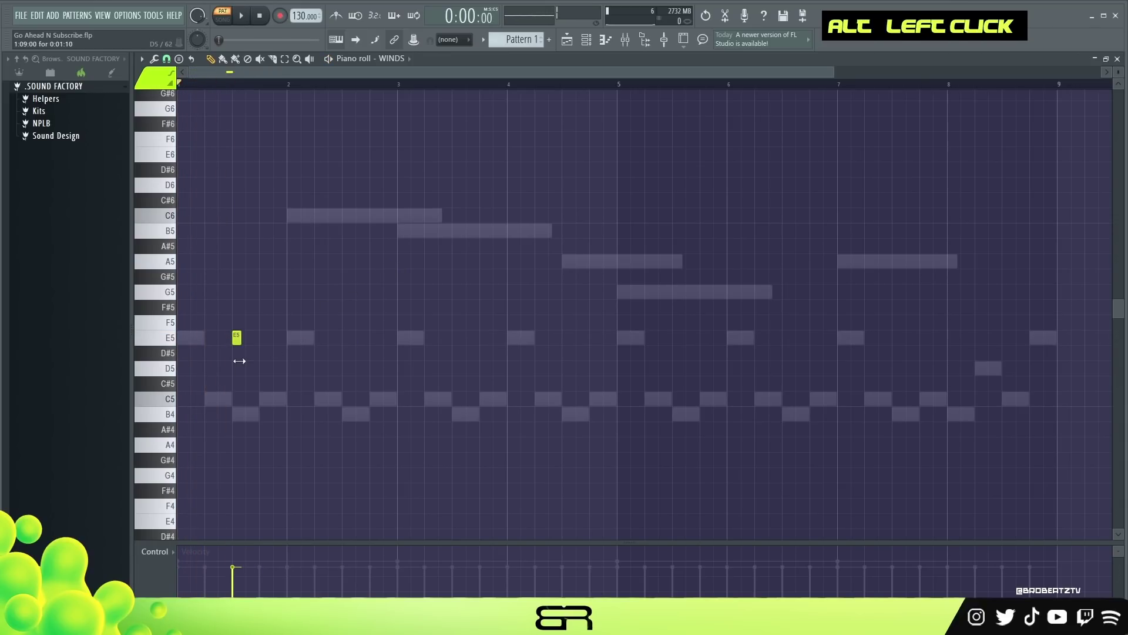
key(space)
key(space)
key(space)
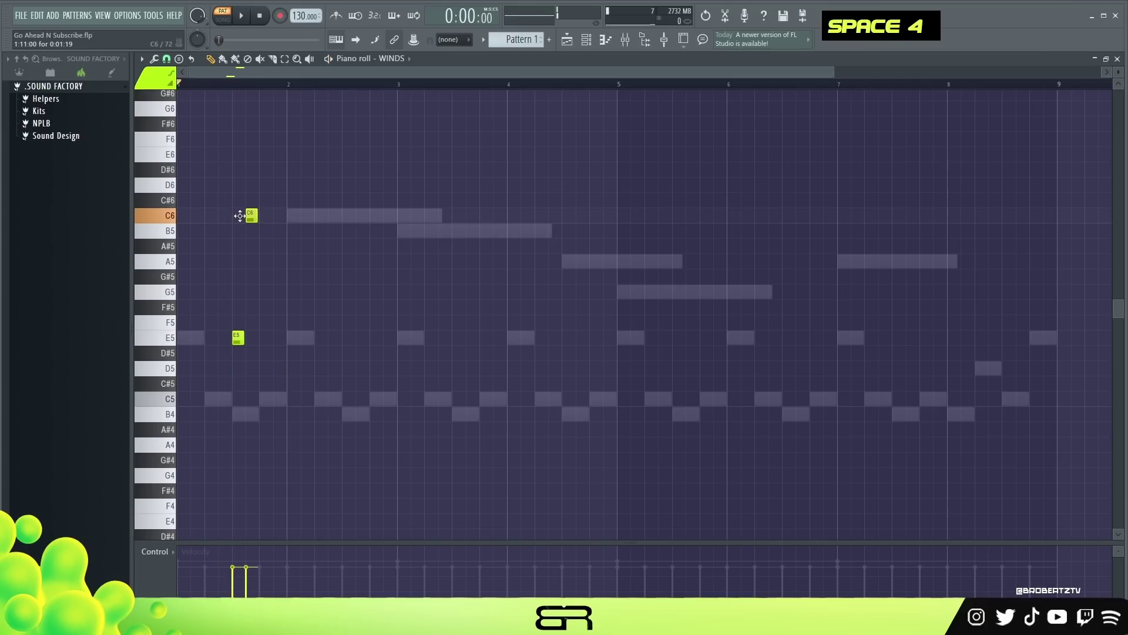
Step: Add a short B5 note at the start of bar 2 and slightly lengthen the C6 note
click(291, 231)
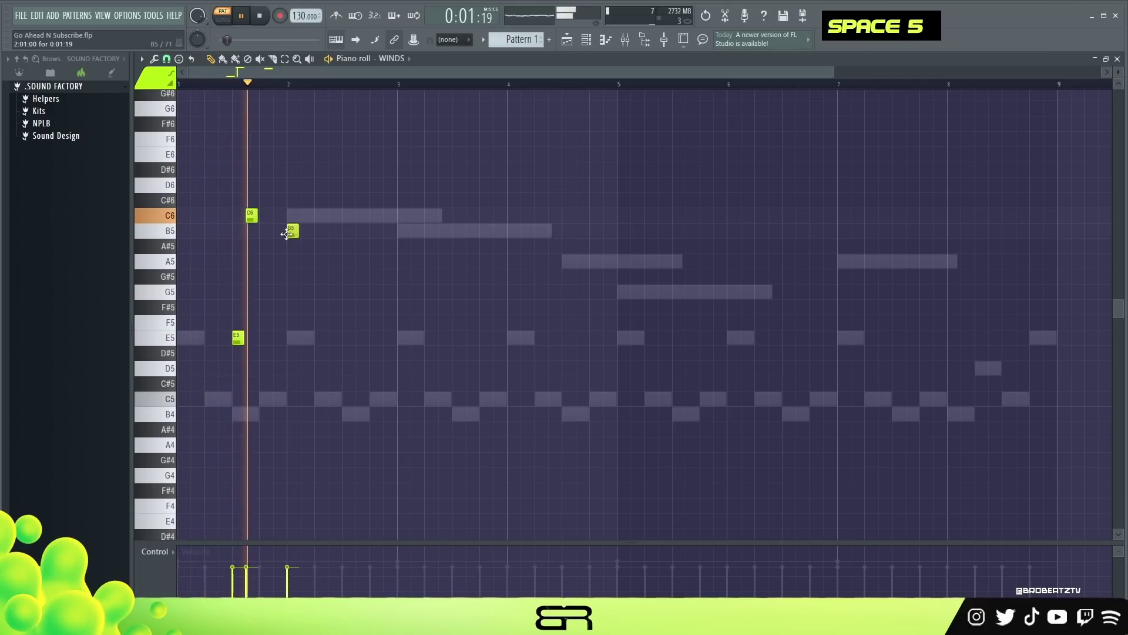
key(alt)
drag(256, 218, 260, 218)
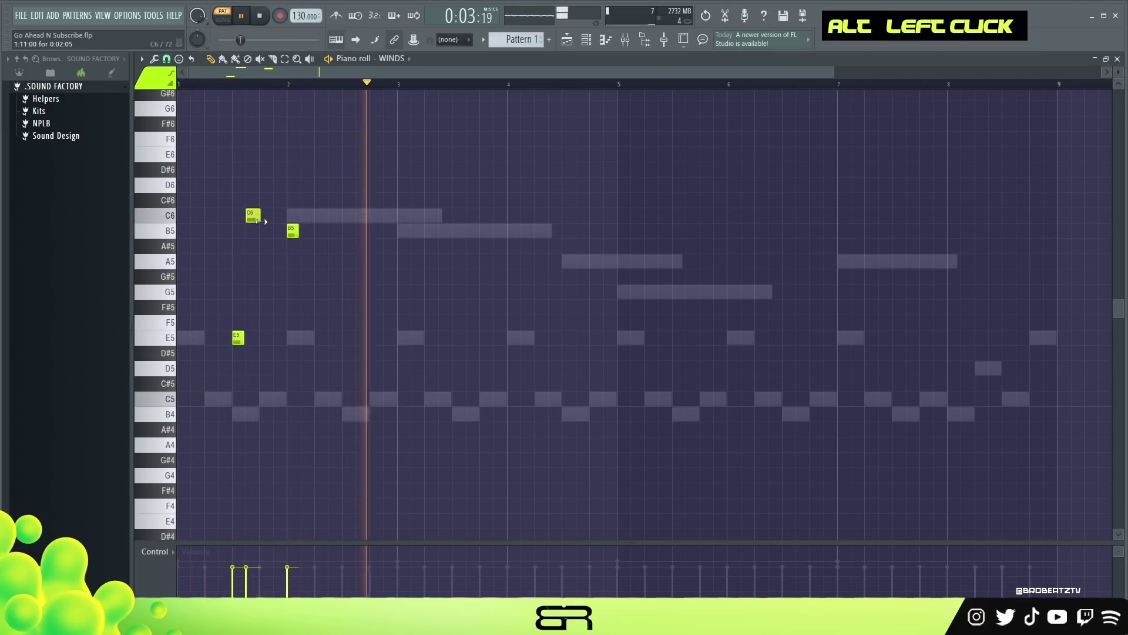
Step: Copy the E5, C6, B5 phrase two bars later and add short A5 and G5 notes on bar 4 beat 3 and at bar 5
key(ctrl)
key(ctrl+a)
key(shift)
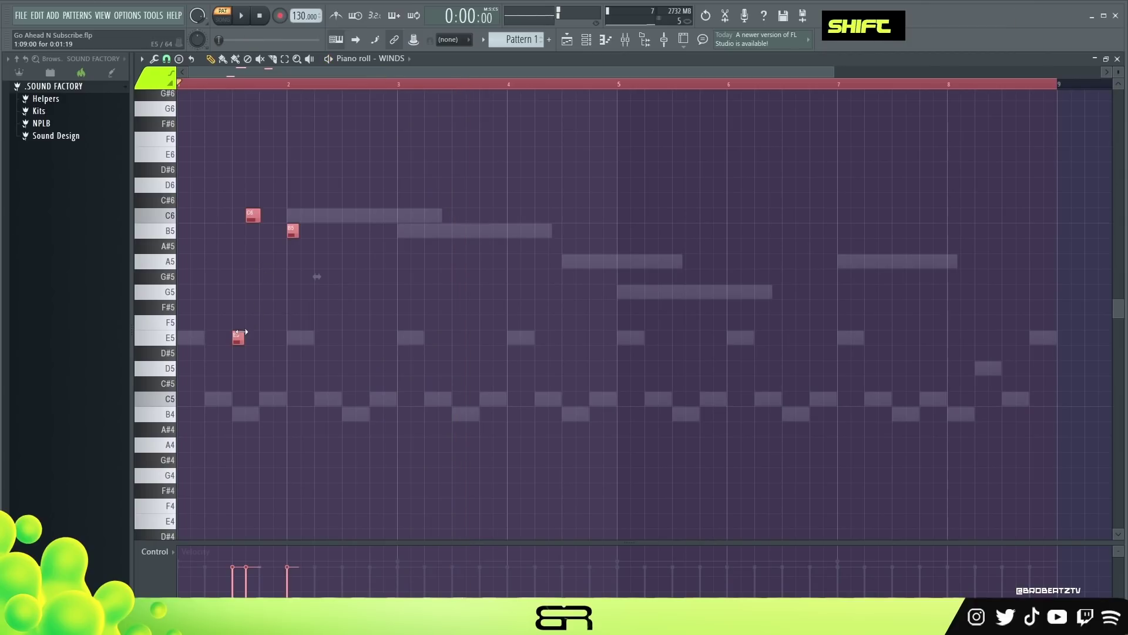
drag(369, 327, 425, 332)
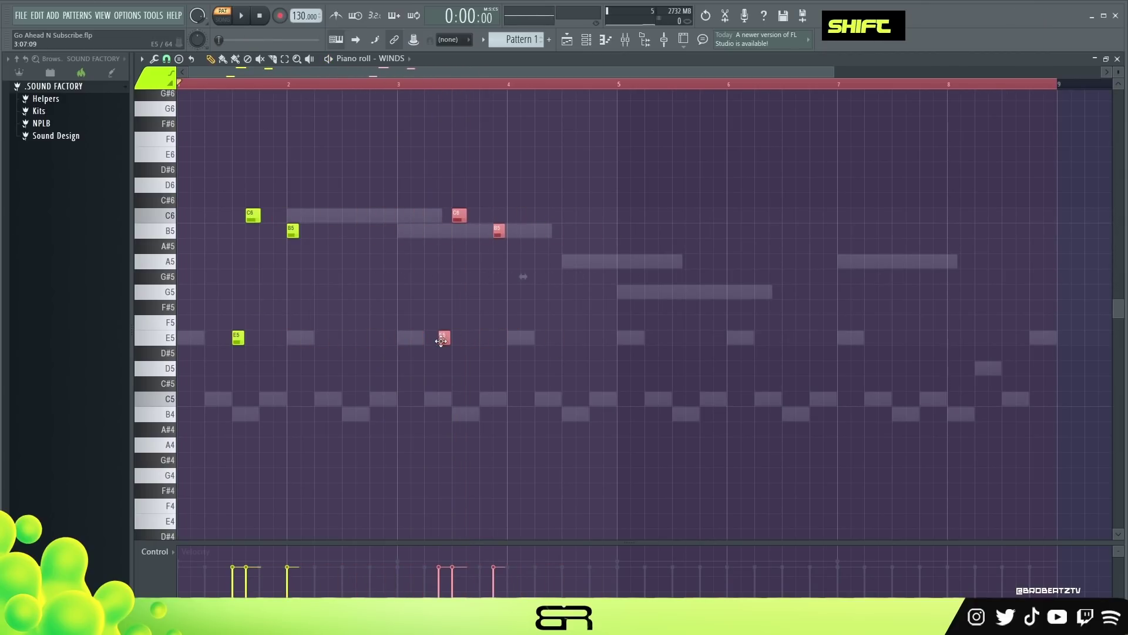
right_click(529, 365)
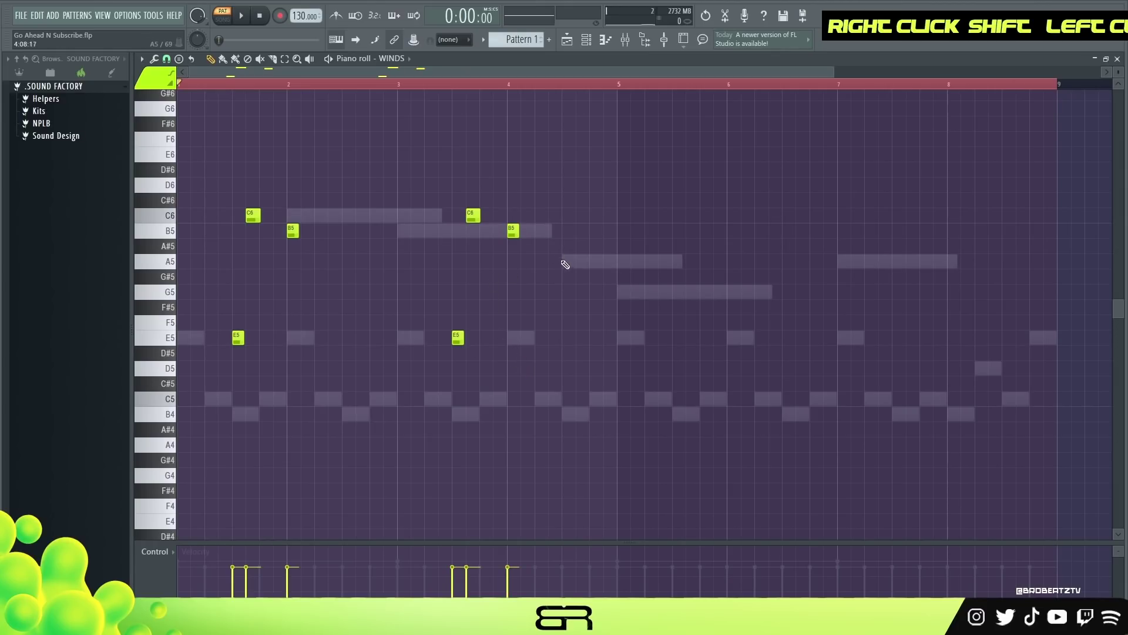
key(alt)
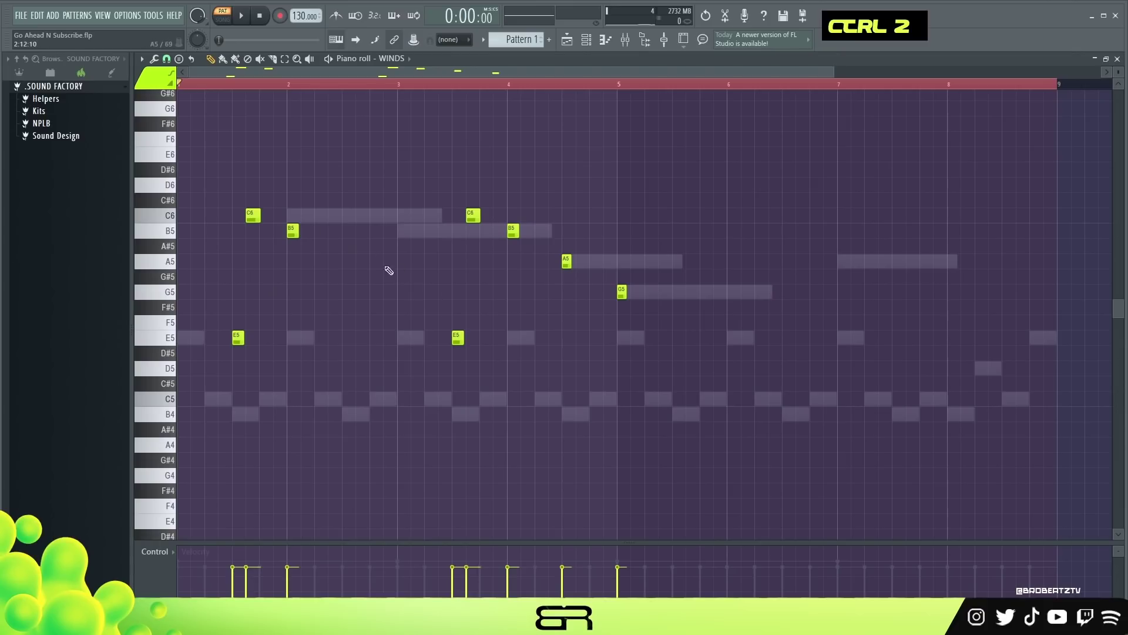
Step: Copy the opening phrase to bar 5 beat 3, change its upper notes to A5 and G5, and repeat the result two bars later
drag(339, 345, 215, 212)
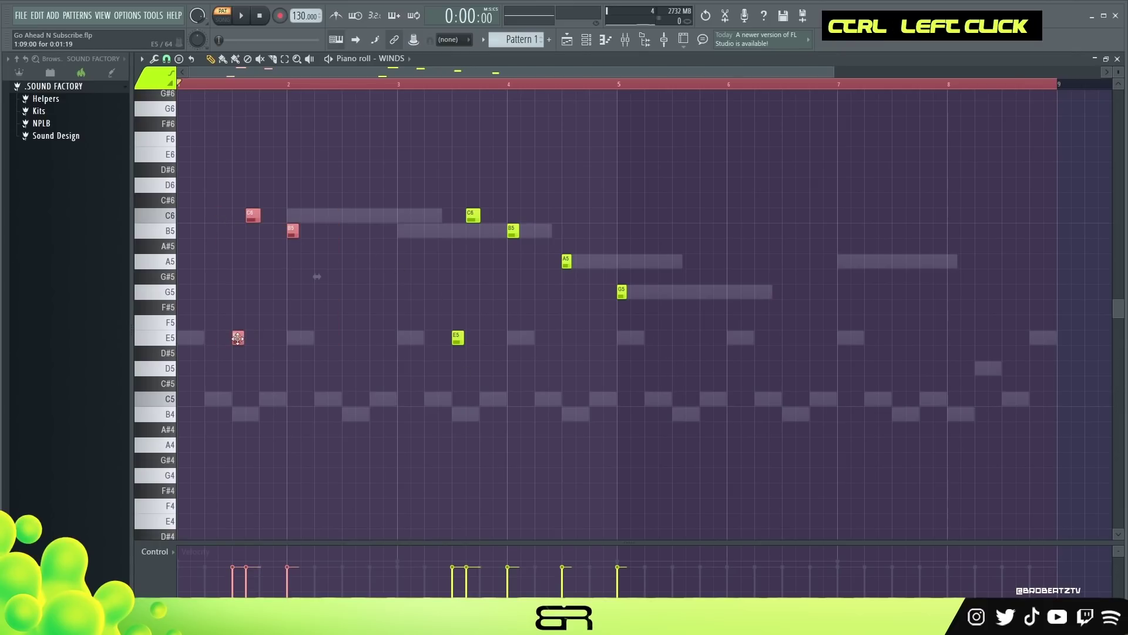
drag(689, 347, 675, 347)
drag(758, 283, 673, 211)
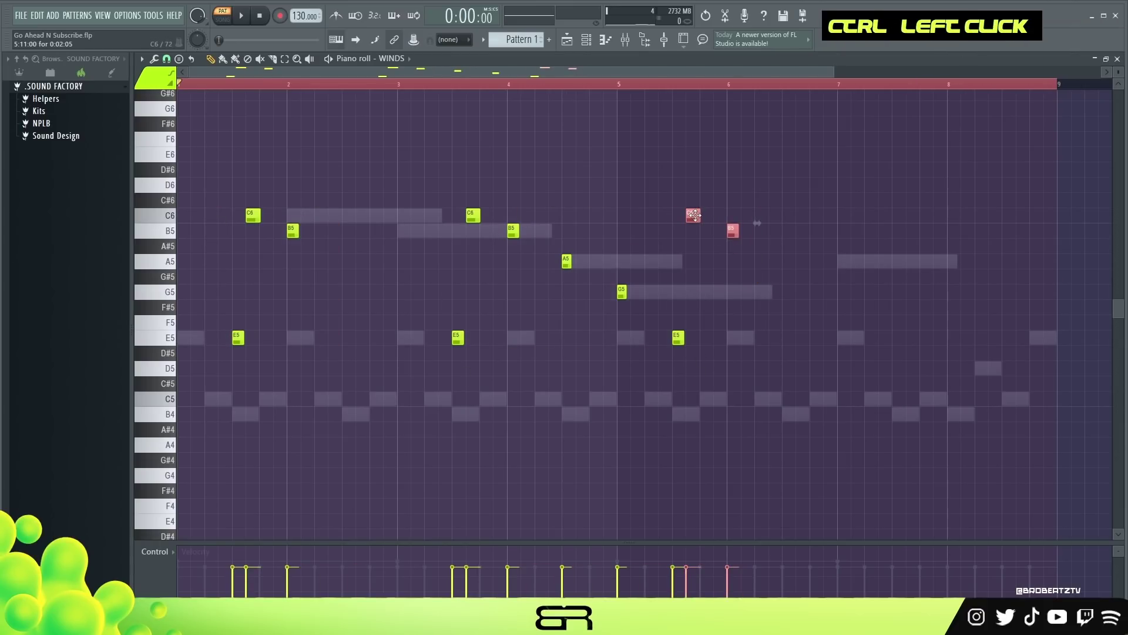
drag(696, 248, 697, 268)
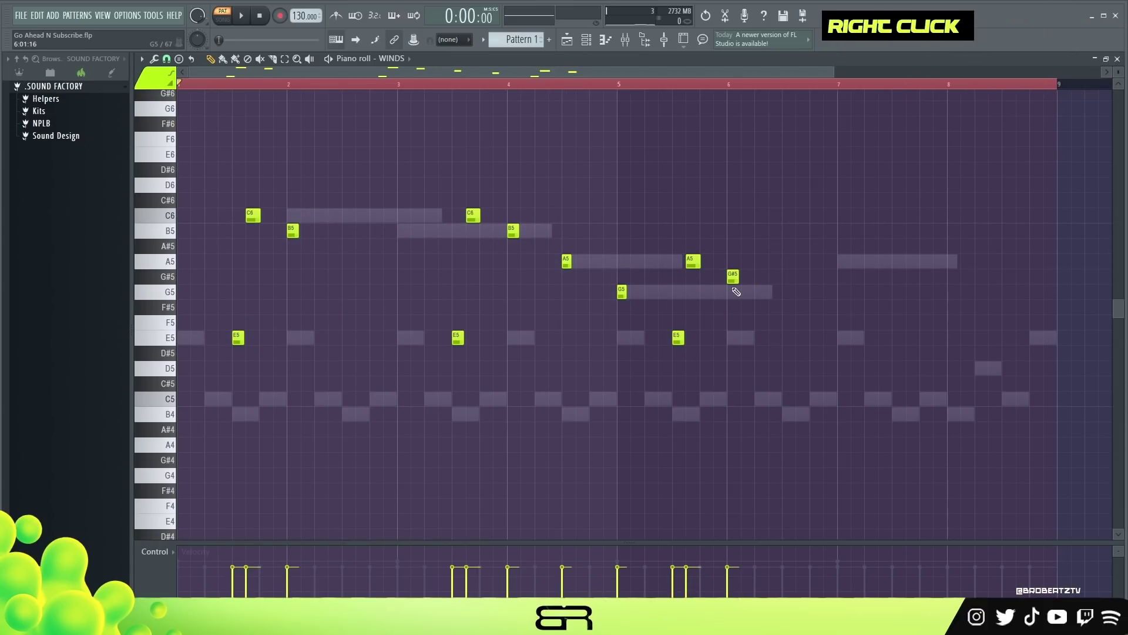
drag(758, 360, 618, 223)
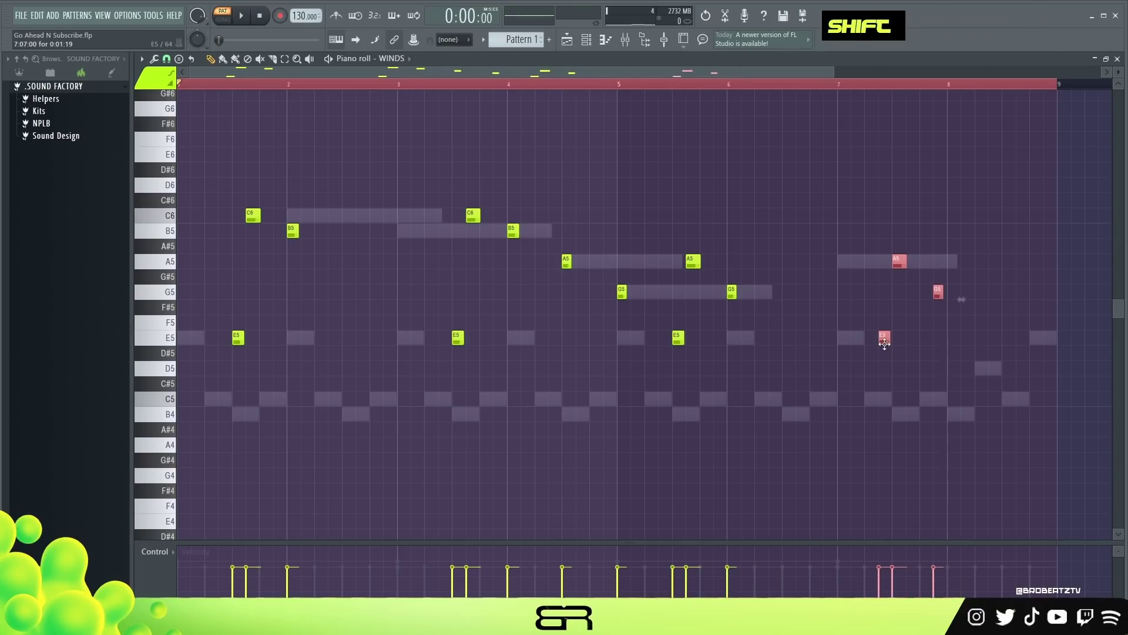
right_click(894, 373)
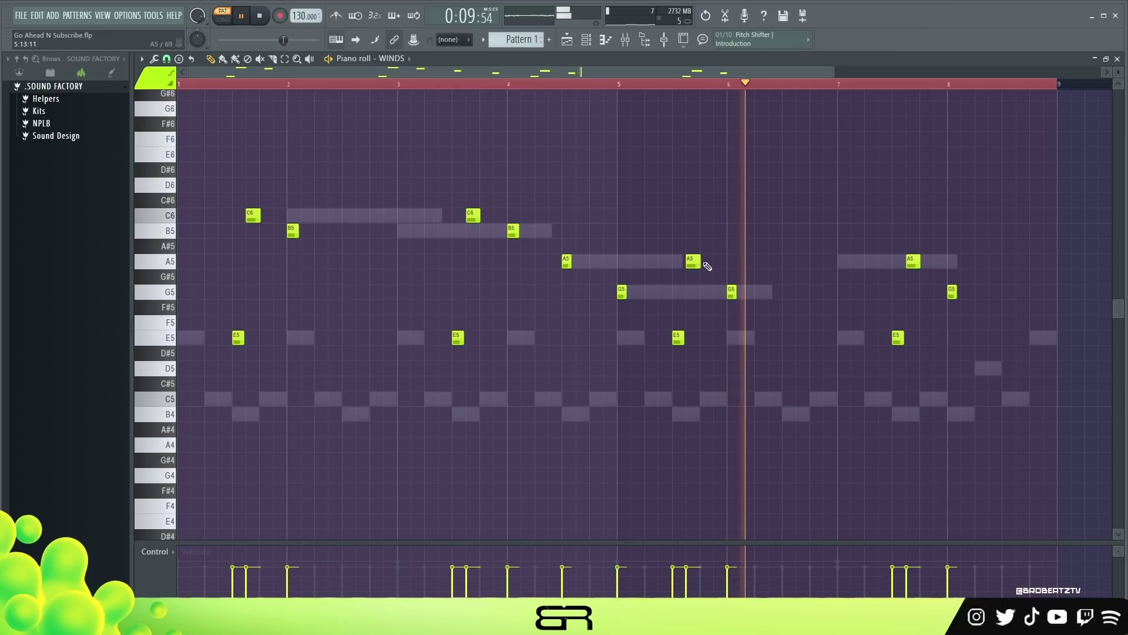
Step: Slightly shorten the short A5 note in bar 5 during playback and stop the pattern
key(alt)
drag(702, 261, 698, 261)
right_click(692, 238)
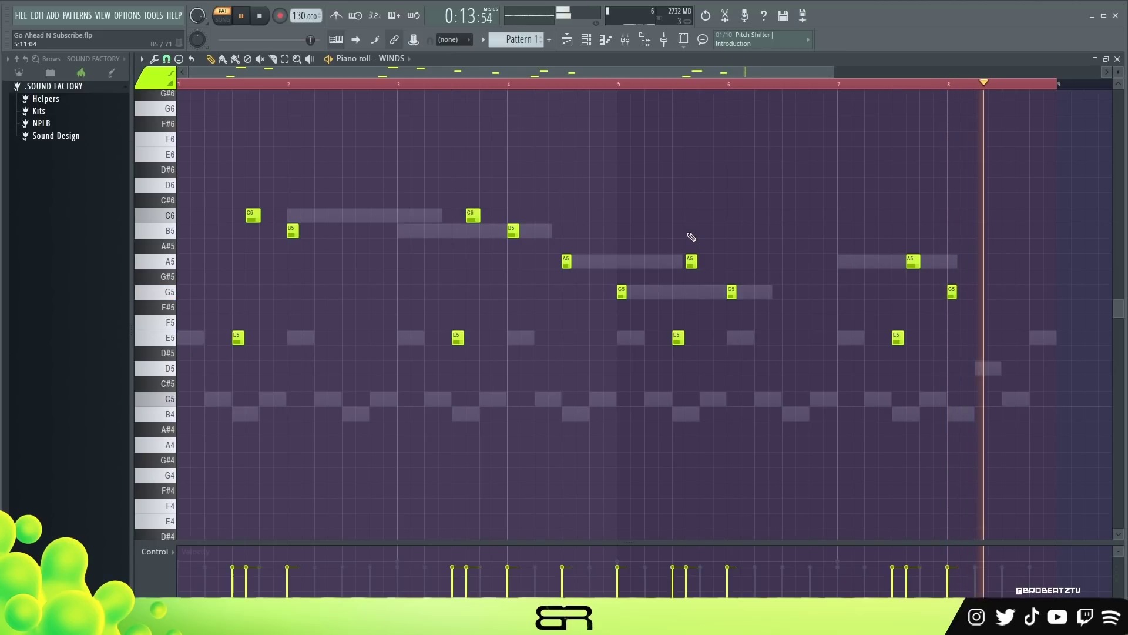
key(space)
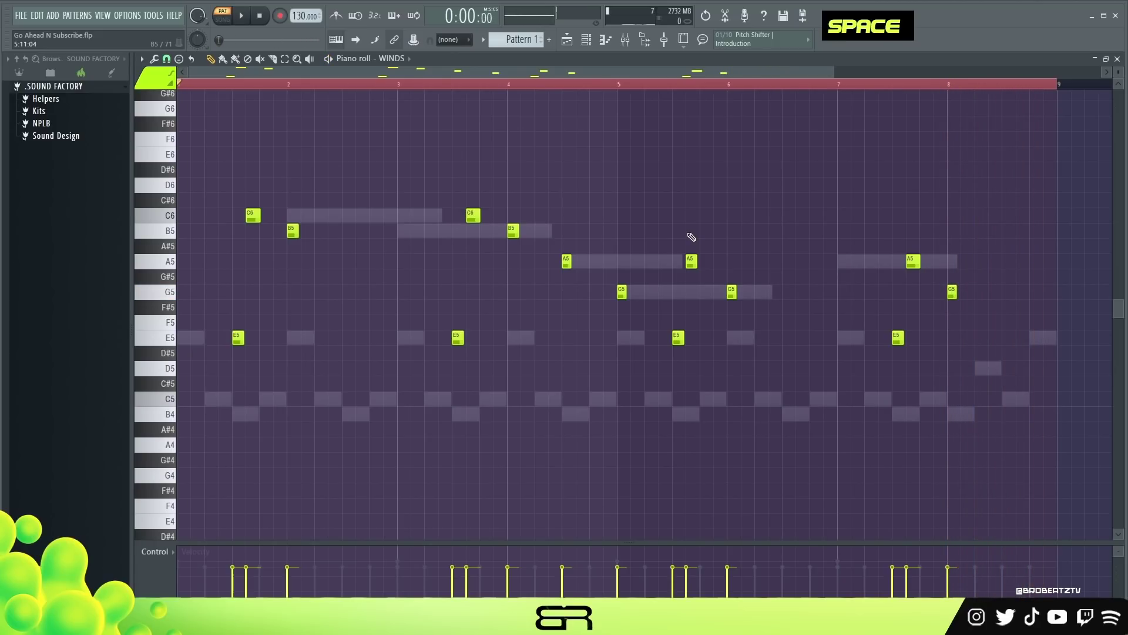
Step: Open the STRING channel's Gypsy Romantic Violin and its piano roll, closing the instrument window
click(587, 42)
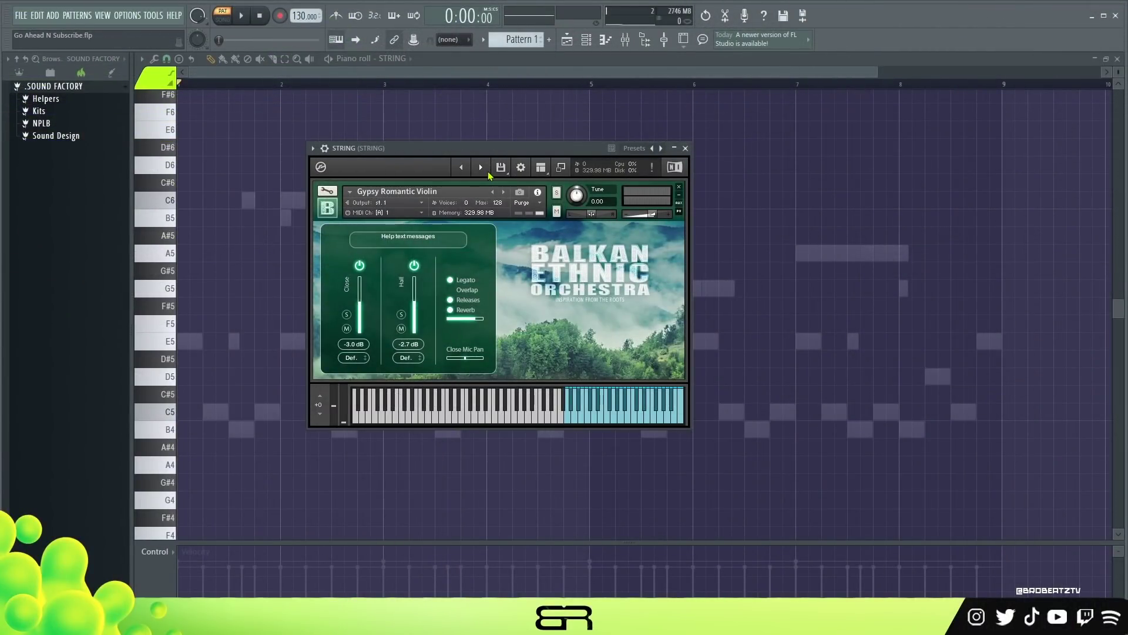
drag(478, 163, 513, 135)
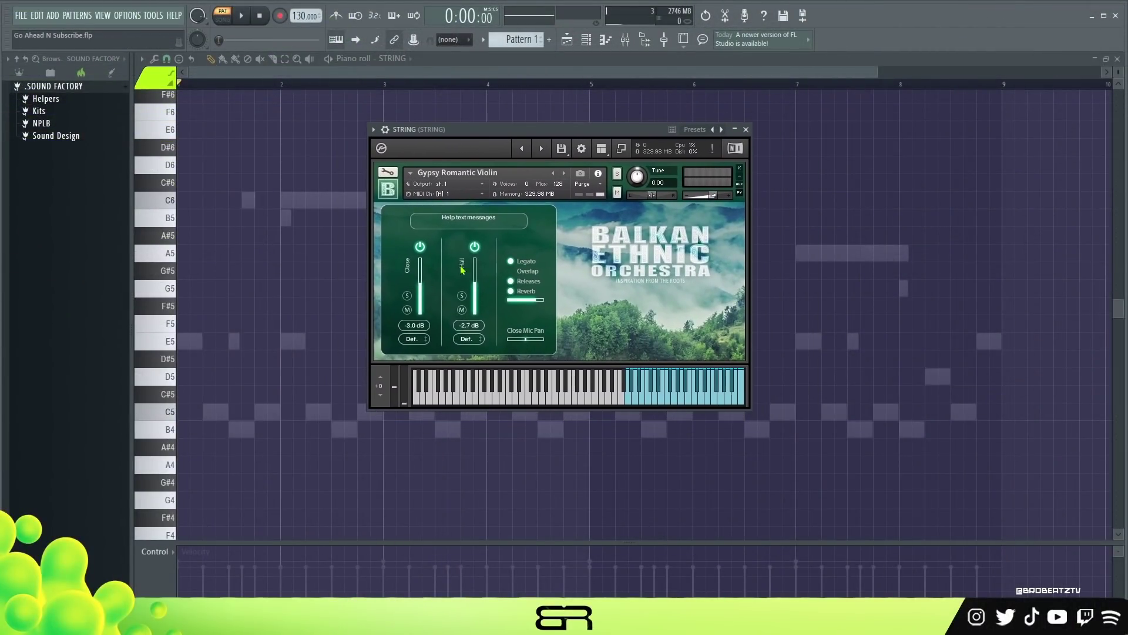
click(746, 130)
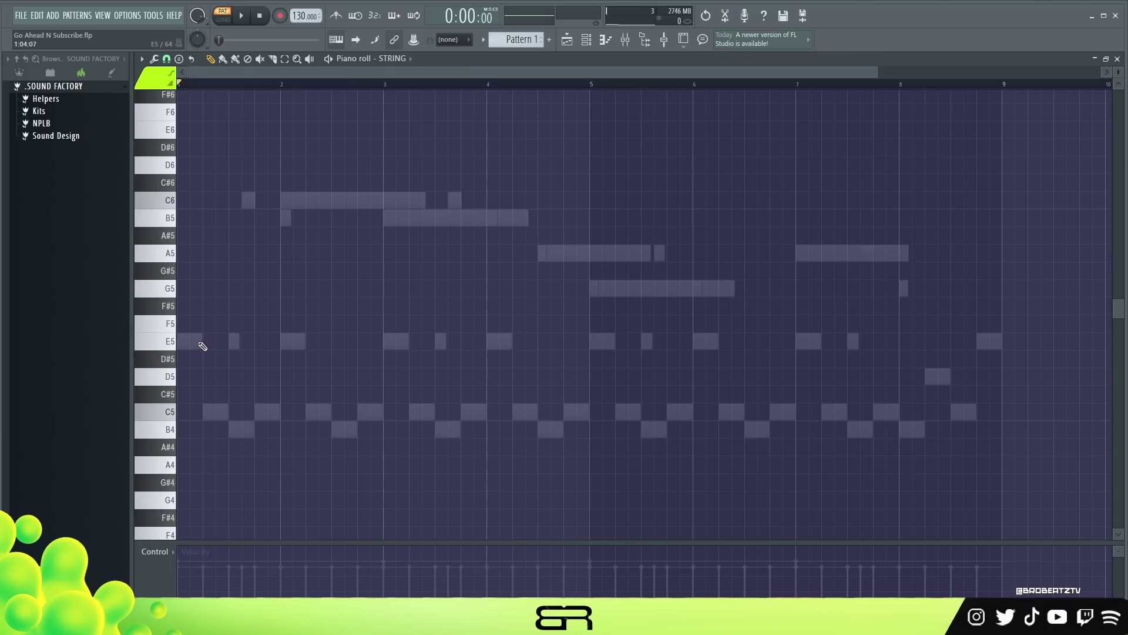
click(258, 306)
click(271, 253)
click(310, 218)
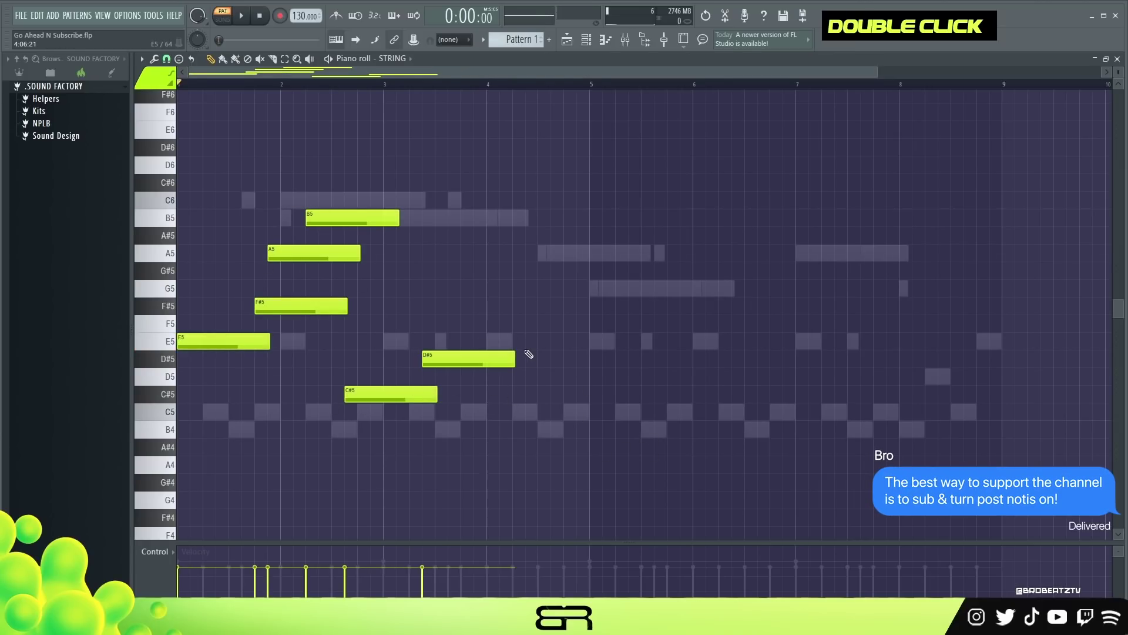
right_click(460, 359)
right_click(410, 394)
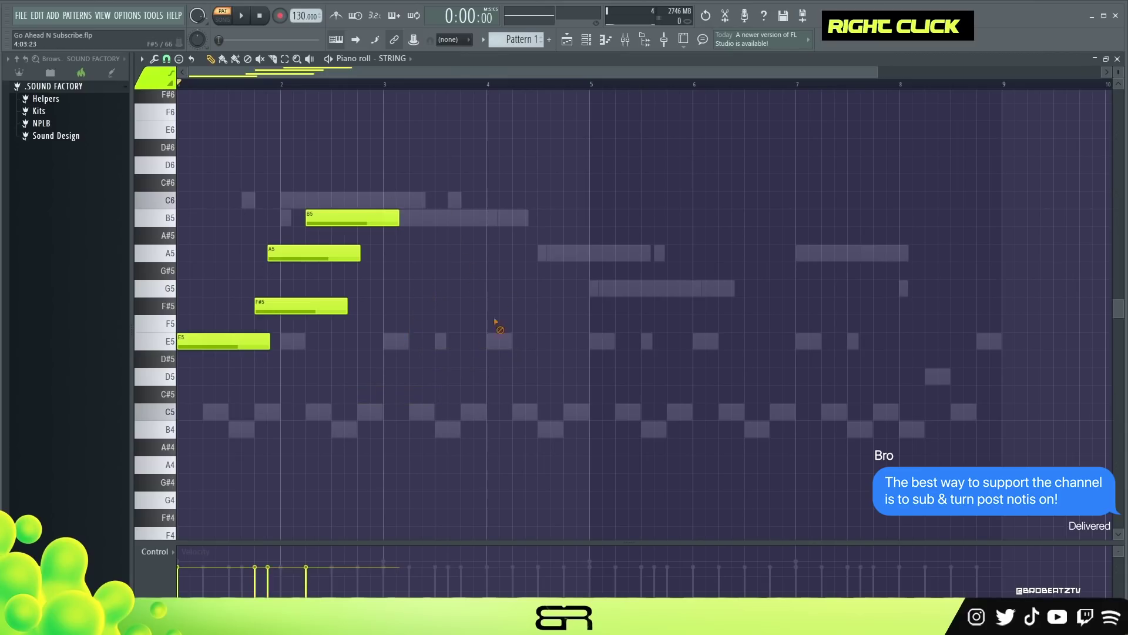
right_click(318, 305)
right_click(341, 253)
right_click(353, 218)
Step: Lengthen the first E5 string note to fill bar 1
mouse_move(270, 345)
alt+mouse_down()
mouse_move(281, 345)
mouse_move(201, 359)
mouse_move(328, 351)
mouse_move(294, 355)
mouse_move(487, 381)
mouse_move(410, 415)
alt+mouse_up()
right_click(429, 394)
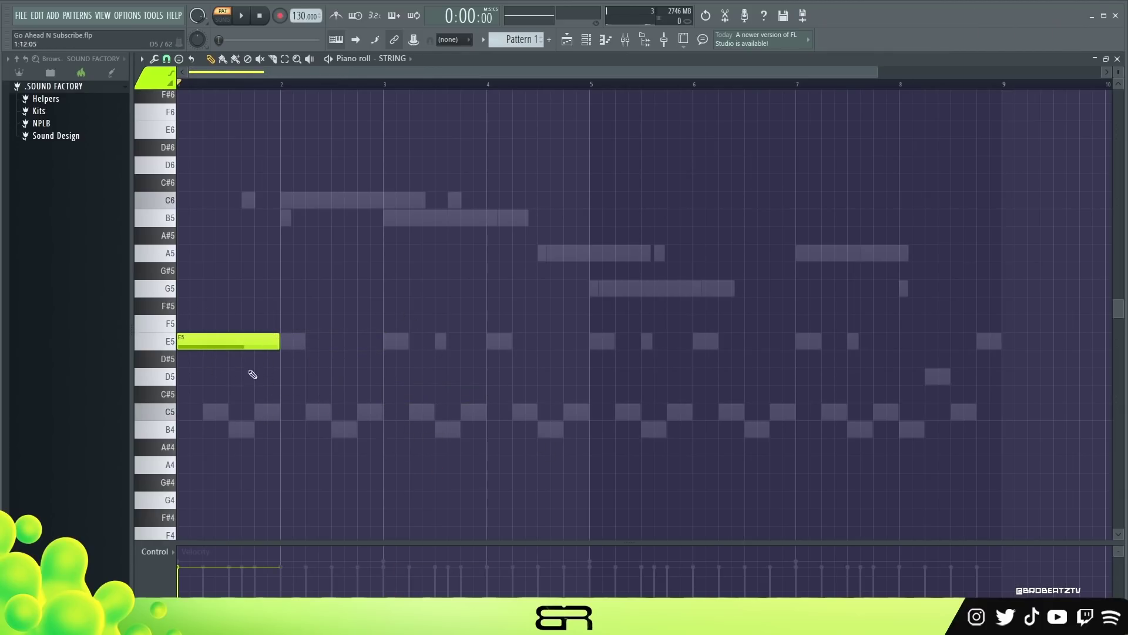
Step: Add a short C5 on the last half beat of bar 1 and a B4 filling bar 2, trimming the first E5 to meet the C5
double_click(248, 433)
ctrl+drag(182, 317, 353, 443)
shift+drag(294, 412, 551, 411)
right_click(552, 412)
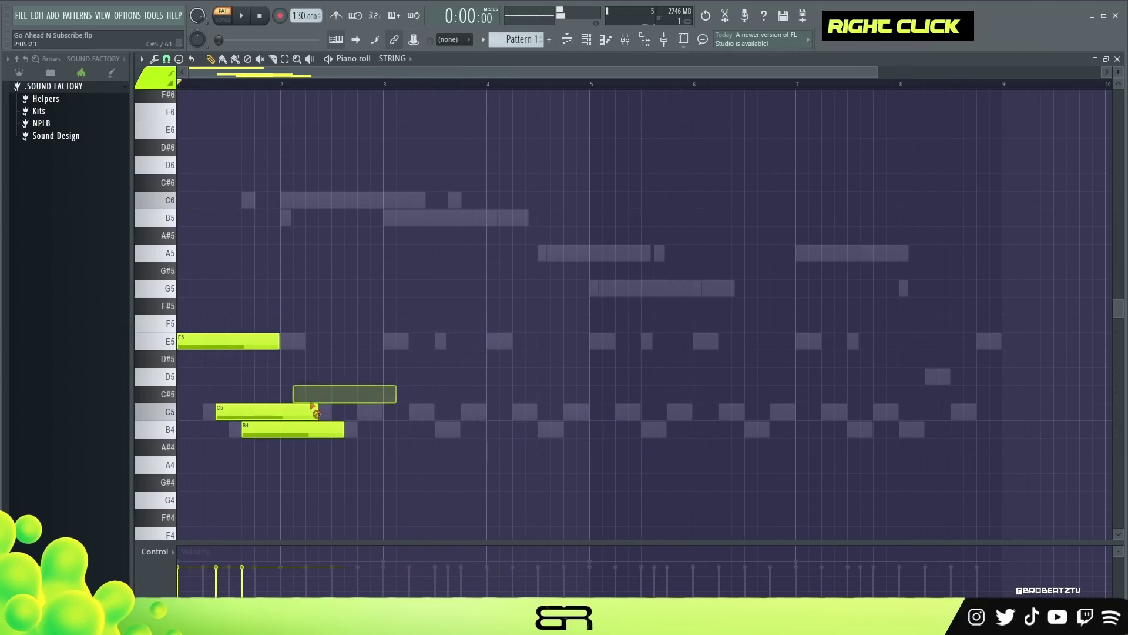
drag(288, 426, 294, 408)
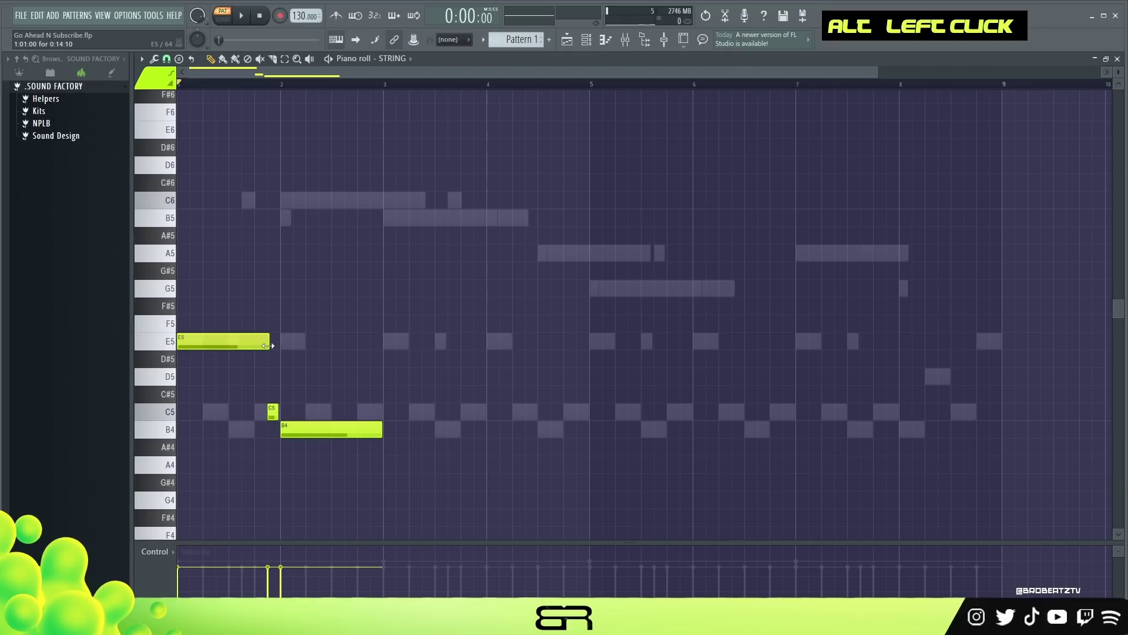
drag(267, 346, 264, 345)
key(space)
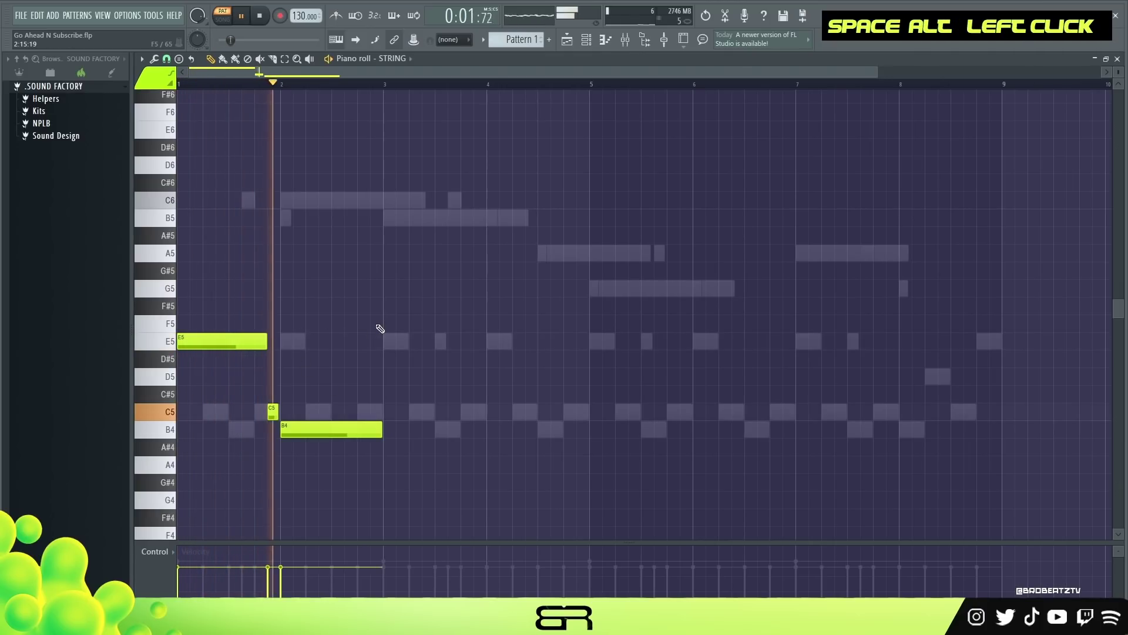
Step: Lengthen the first E5 to the end of bar 1 and extend the short C5 slightly over the B4 during playback
drag(267, 342, 272, 342)
drag(279, 414, 283, 414)
key(space)
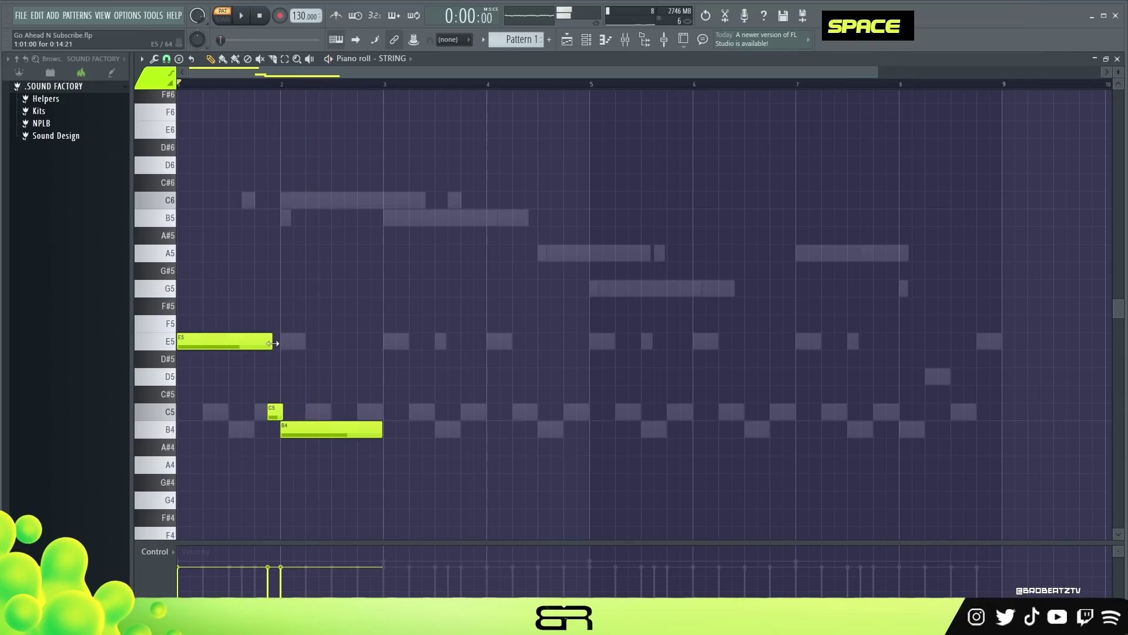
key(space)
drag(273, 343, 280, 343)
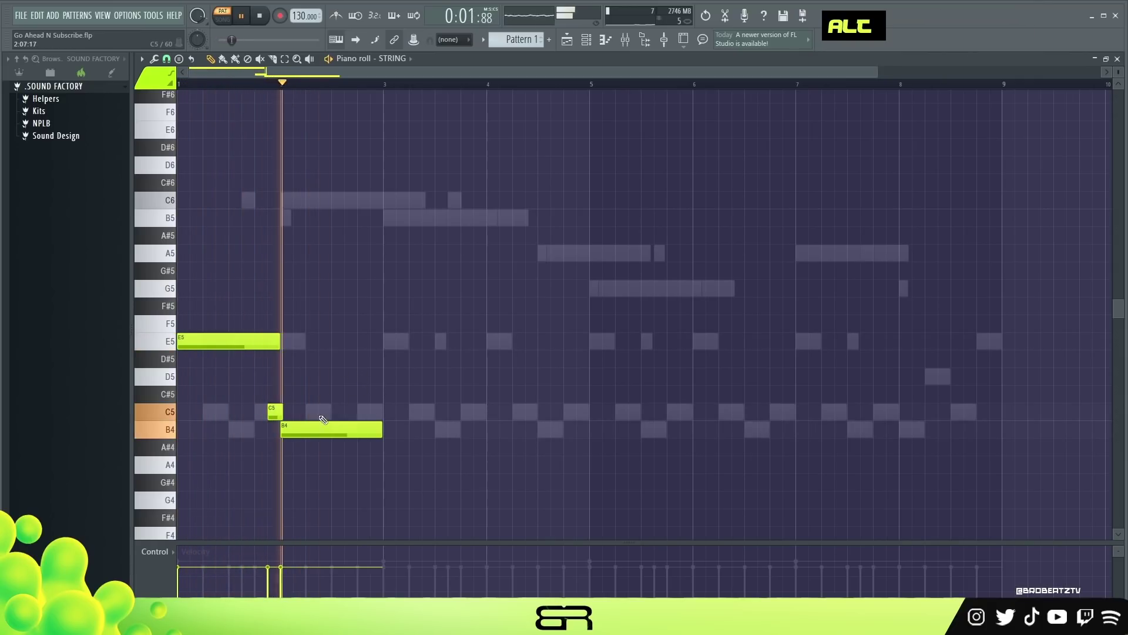
drag(284, 414, 282, 413)
key(space)
Step: Duplicate the two-bar E5, C5 and B4 string phrase into bars 3 and 4 and play it
drag(377, 450, 411, 346)
key(shift+space)
right_click(468, 446)
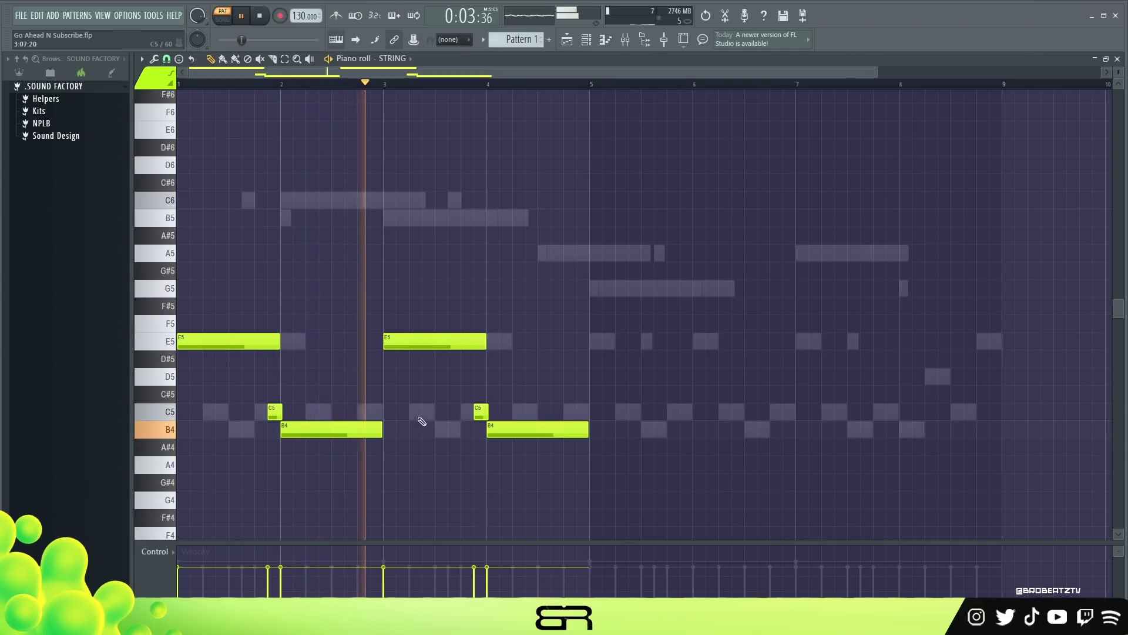
key(space)
Step: Shorten the bar 2 B4 and add a half-beat C5 after it at the end of bar 2
drag(381, 432, 362, 432)
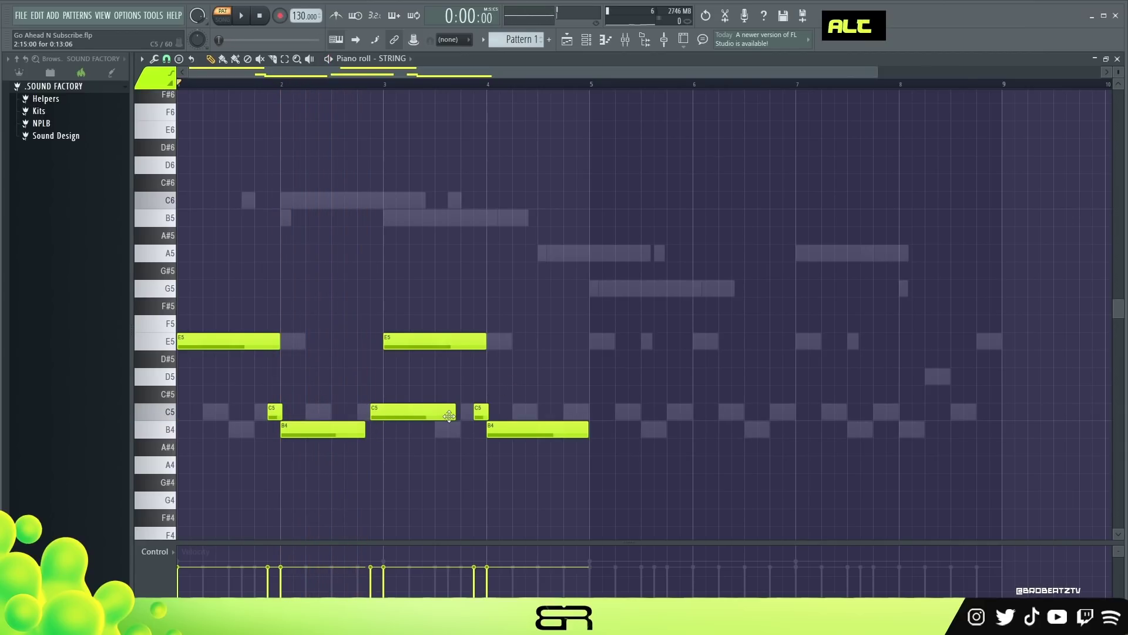
drag(449, 416, 393, 418)
alt+click(362, 434)
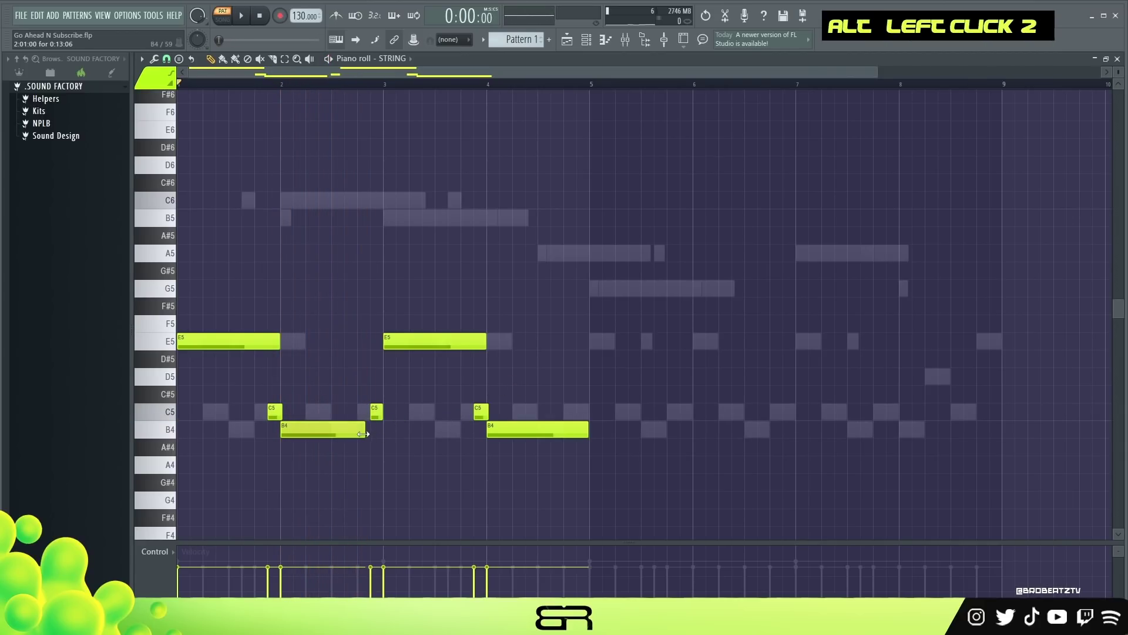
key(space)
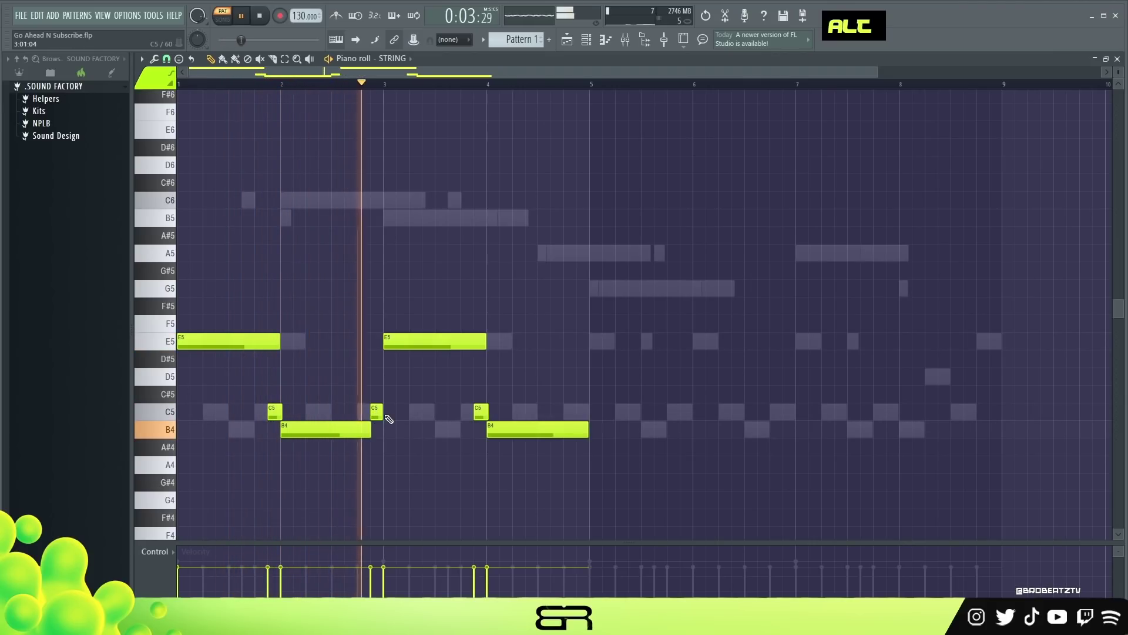
Step: Add a half-beat E5 on bar 4 beat 4 followed by a short C5, and play back from bar 4
key(alt)
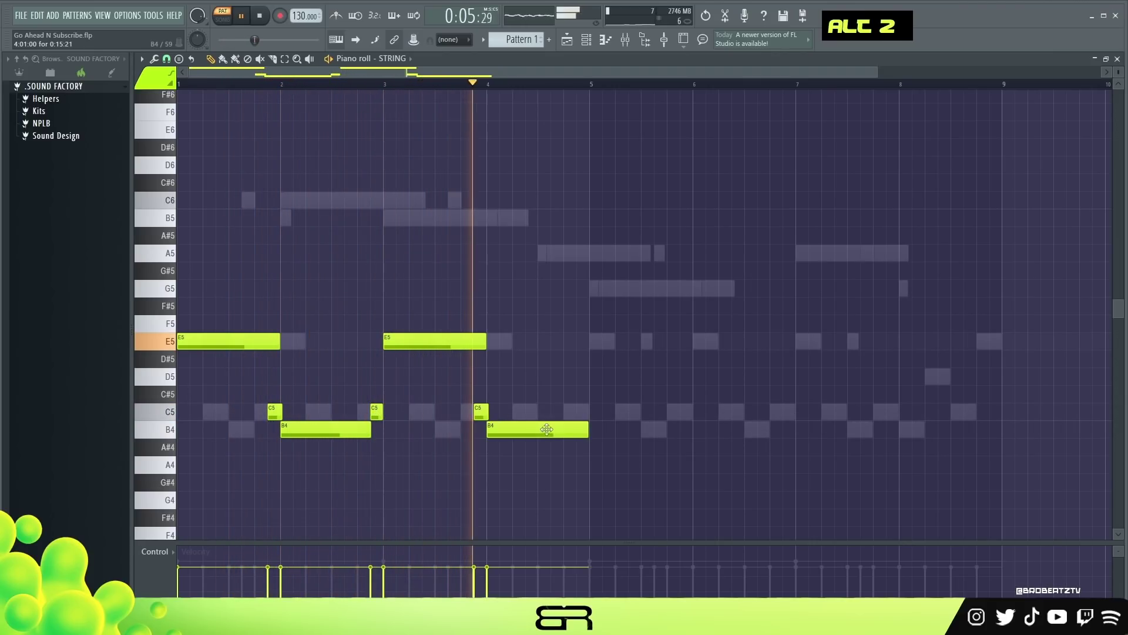
drag(503, 408, 583, 394)
key(space)
key(space)
click(525, 85)
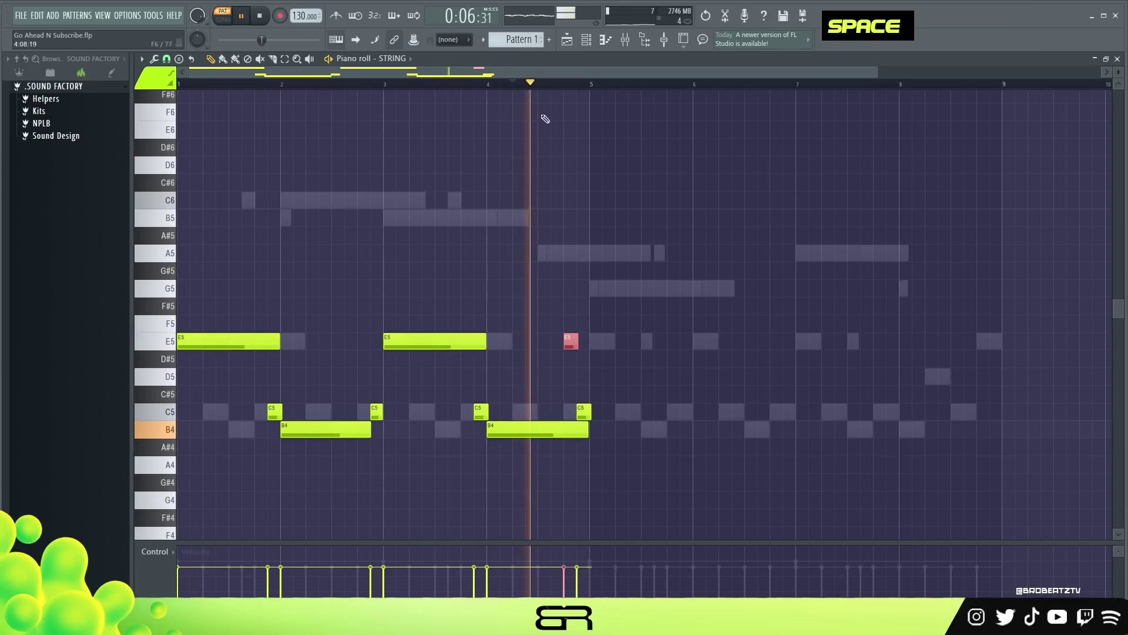
key(space)
Step: Shorten the B4 in bar 4 and lengthen the short E5 near the bar's end, playing to check
drag(588, 433, 580, 433)
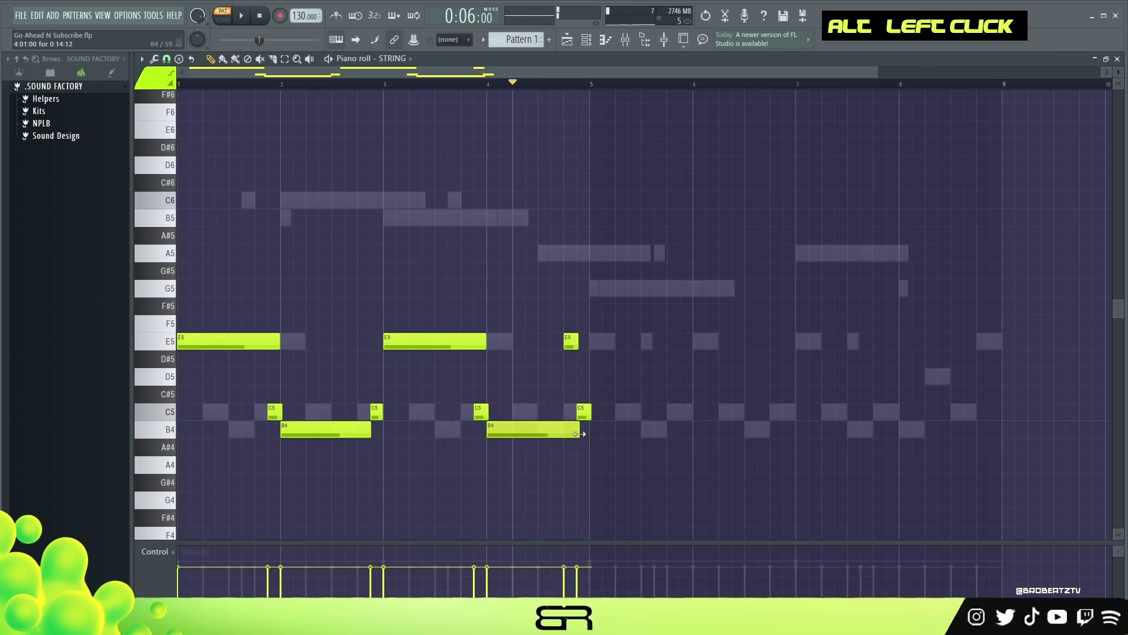
key(space)
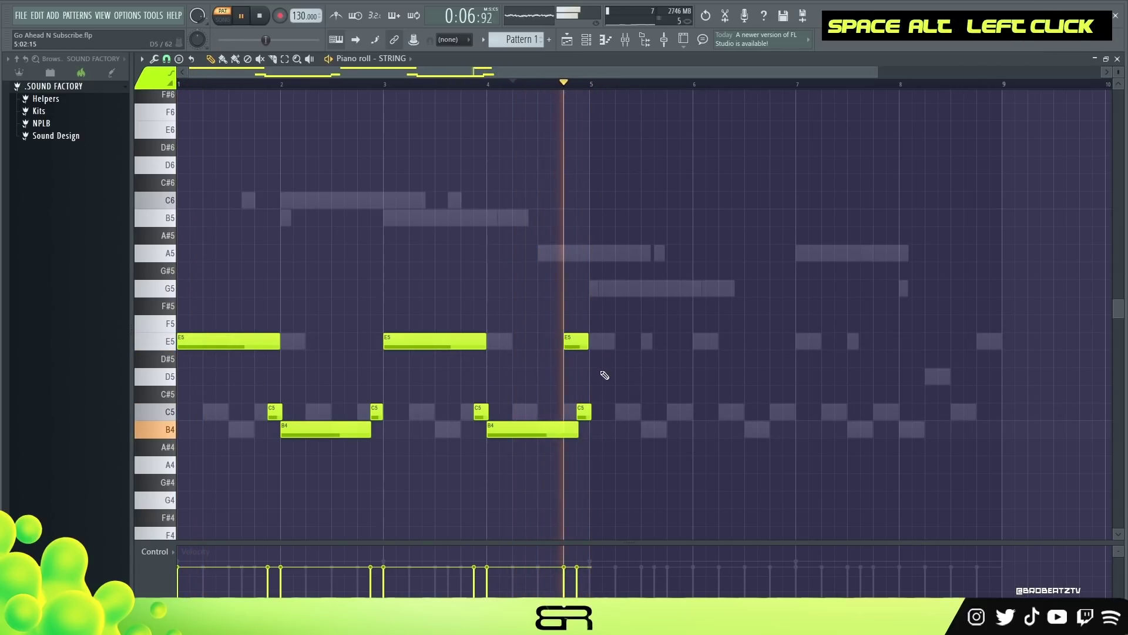
key(space)
drag(578, 428, 571, 433)
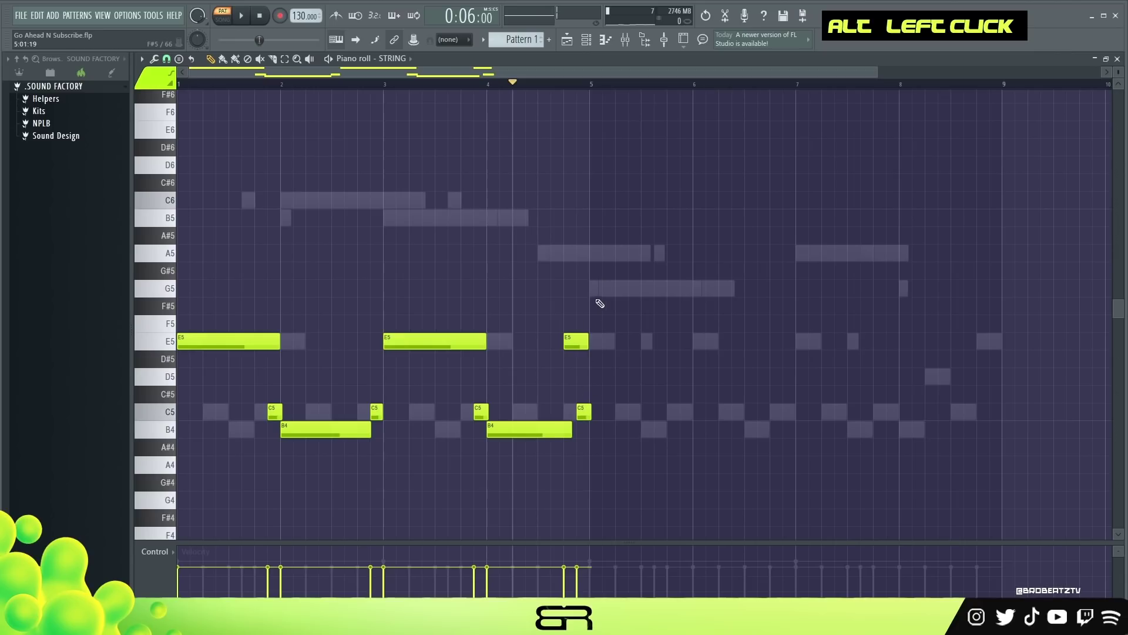
Step: Add a G5 note filling bar 5 and trim the short E5 in bar 4 back to half a beat
key(space)
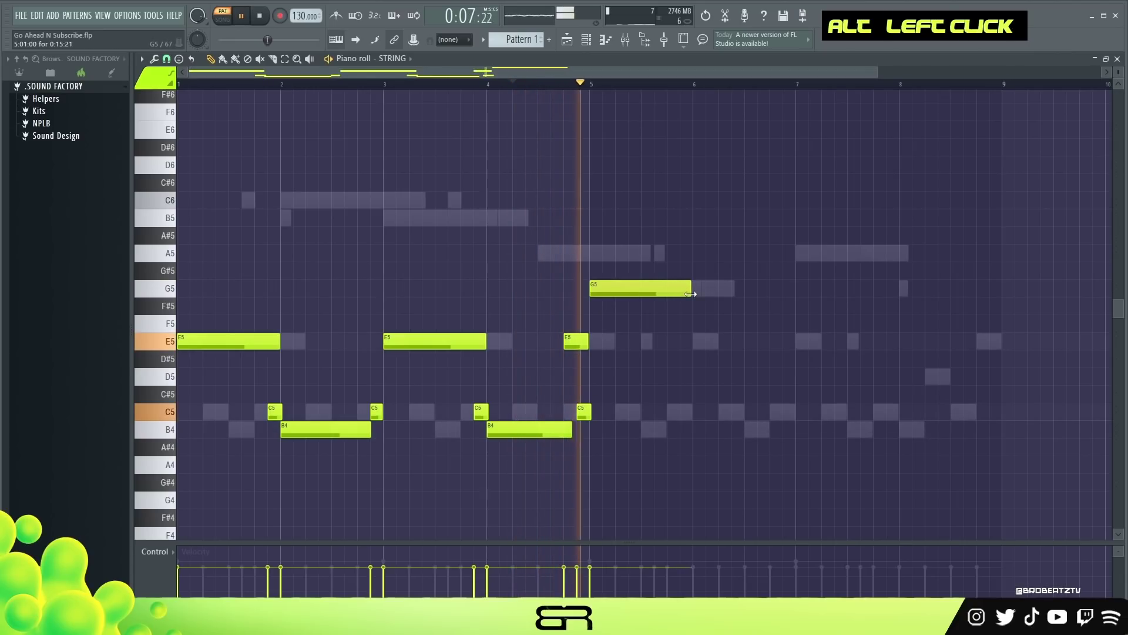
drag(676, 289, 680, 294)
key(space)
drag(587, 344, 577, 345)
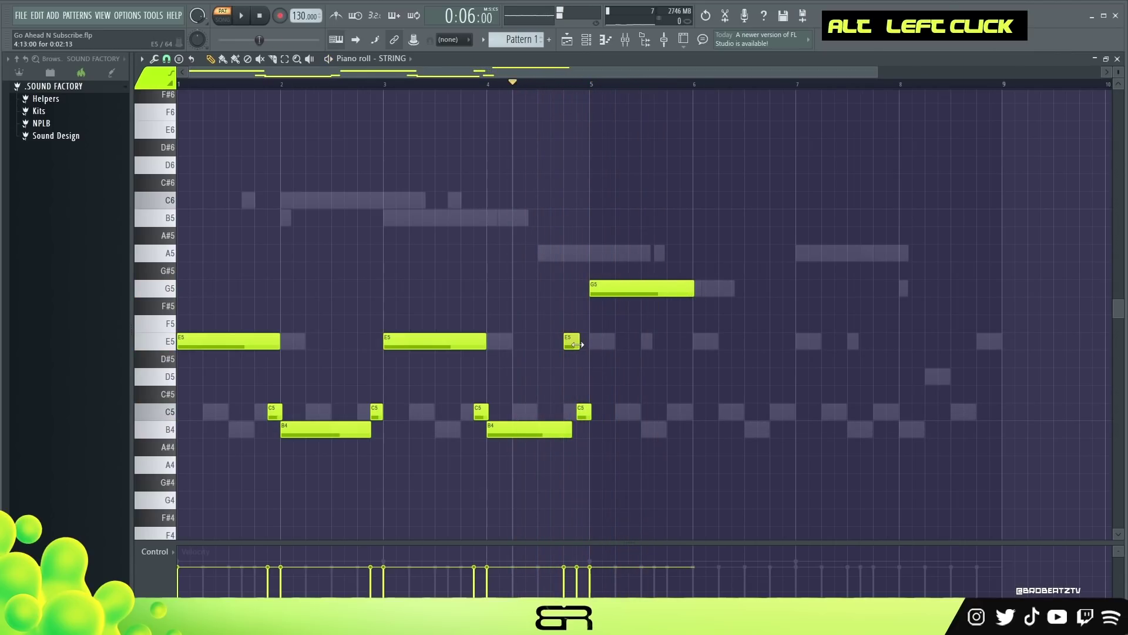
Step: Fill the first half of bar 6 with E5, followed by a half-beat B4 and a C5 lasting until bar 7
drag(466, 343, 695, 334)
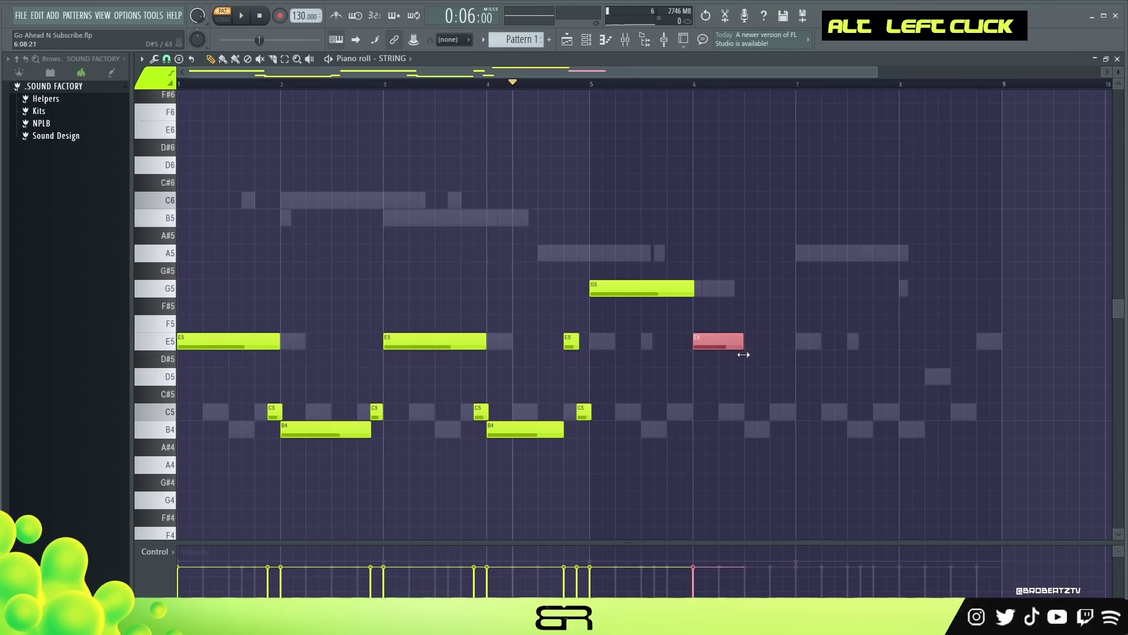
right_click(748, 406)
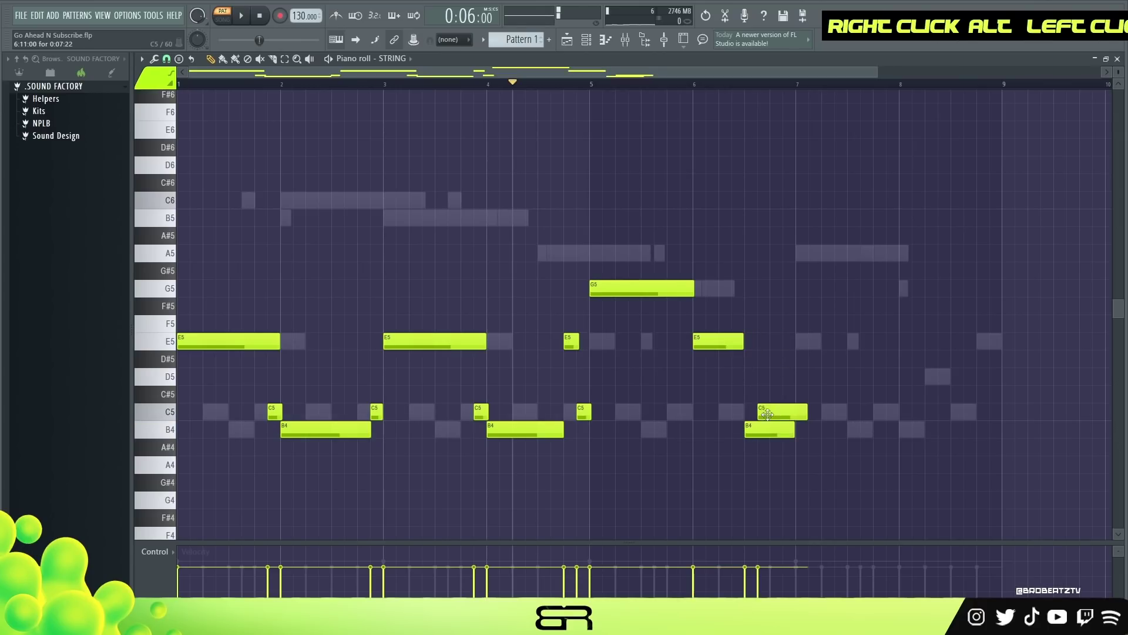
mouse_move(794, 430)
mouse_down()
mouse_move(758, 436)
mouse_move(794, 413)
mouse_move(779, 424)
mouse_up()
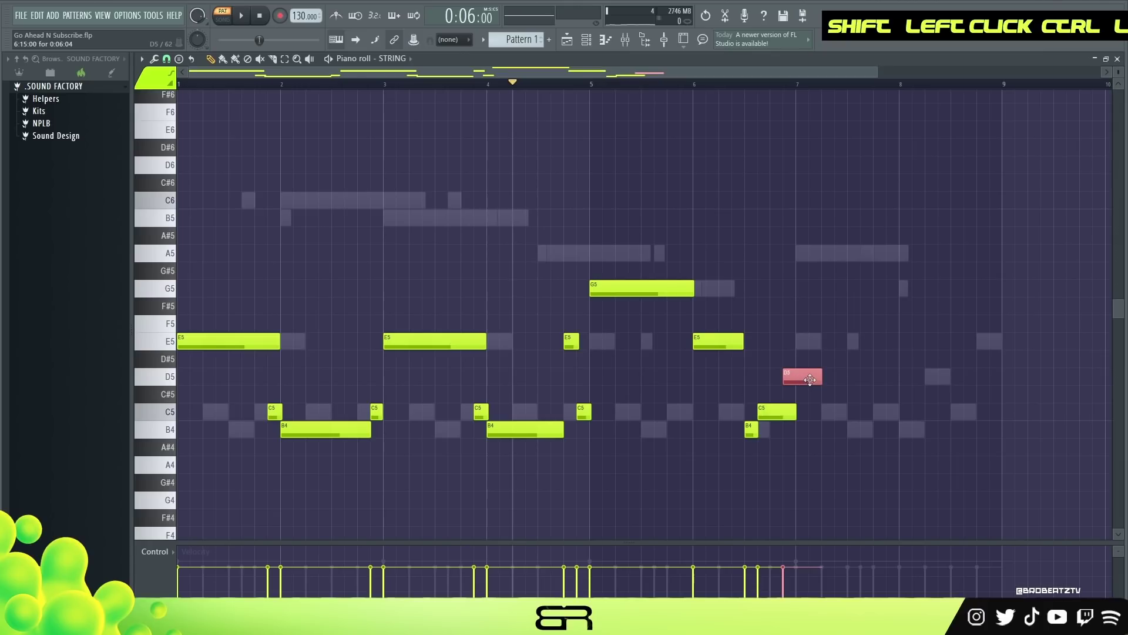
Step: Fill bar 7 with D5 and bar 8 with C5, trim the C5's end slightly, and play the string phrase
drag(835, 380, 880, 378)
alt+click(901, 411)
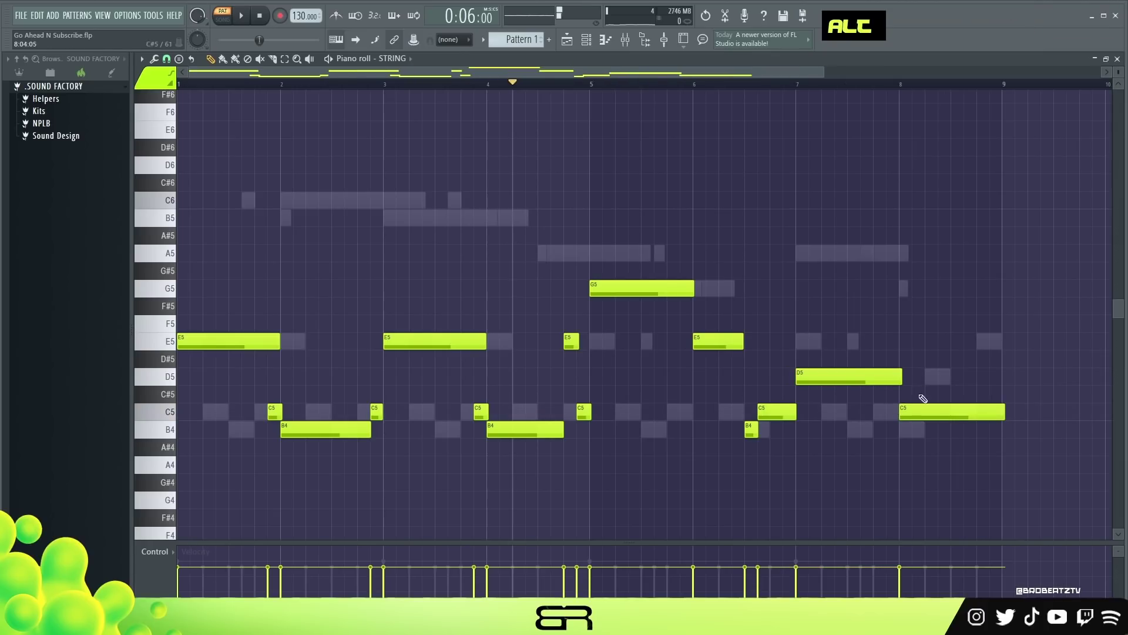
key(space)
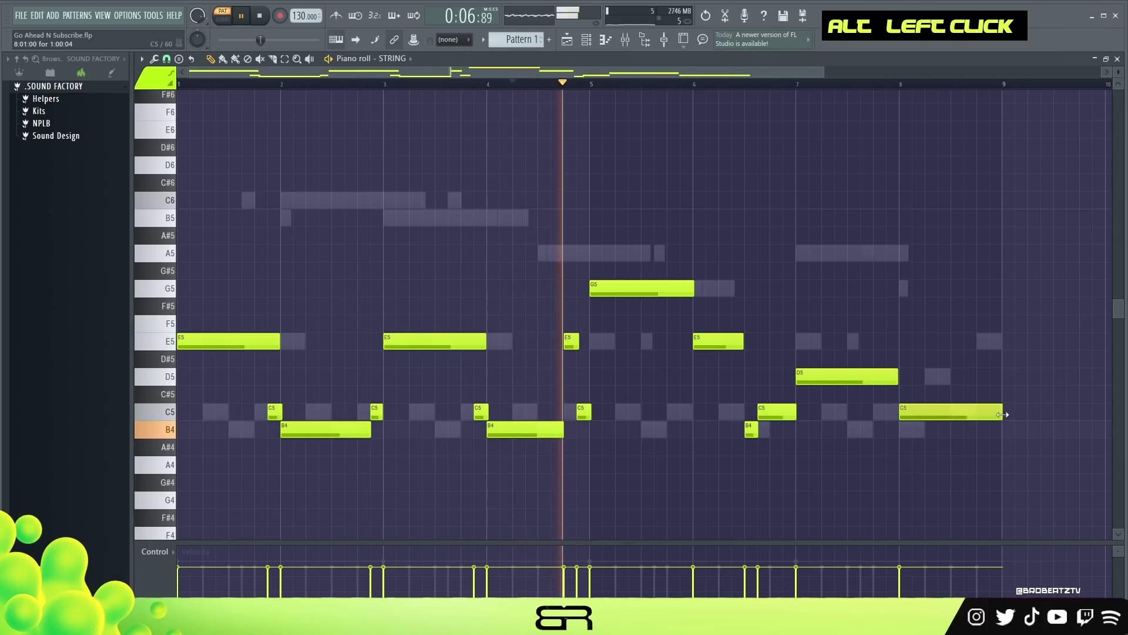
drag(1004, 412, 998, 412)
right_click(972, 469)
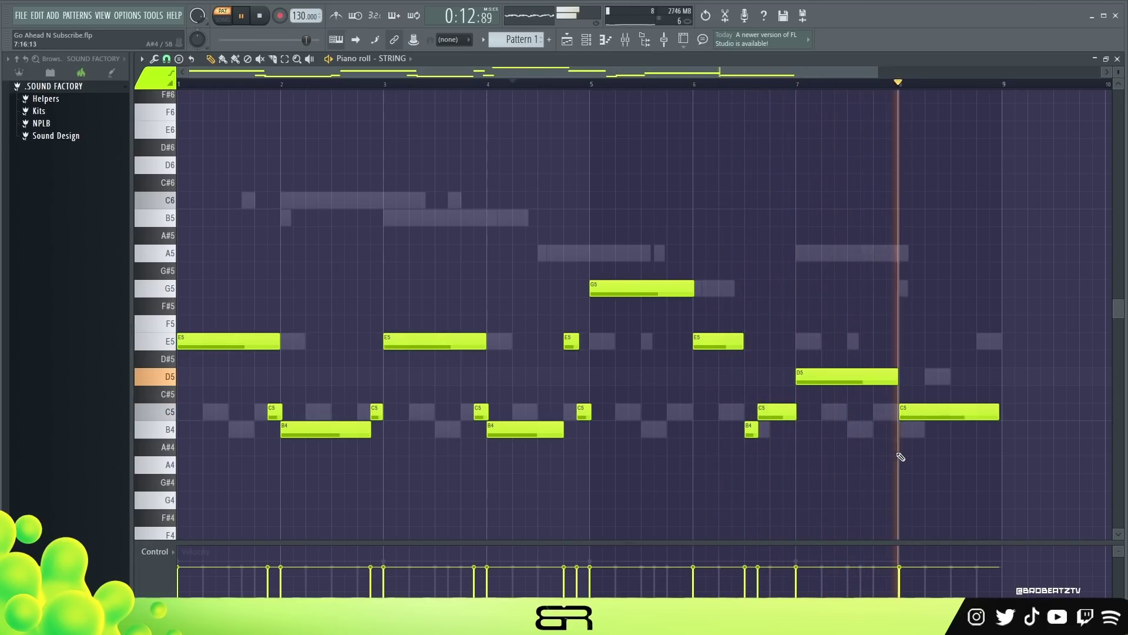
key(space)
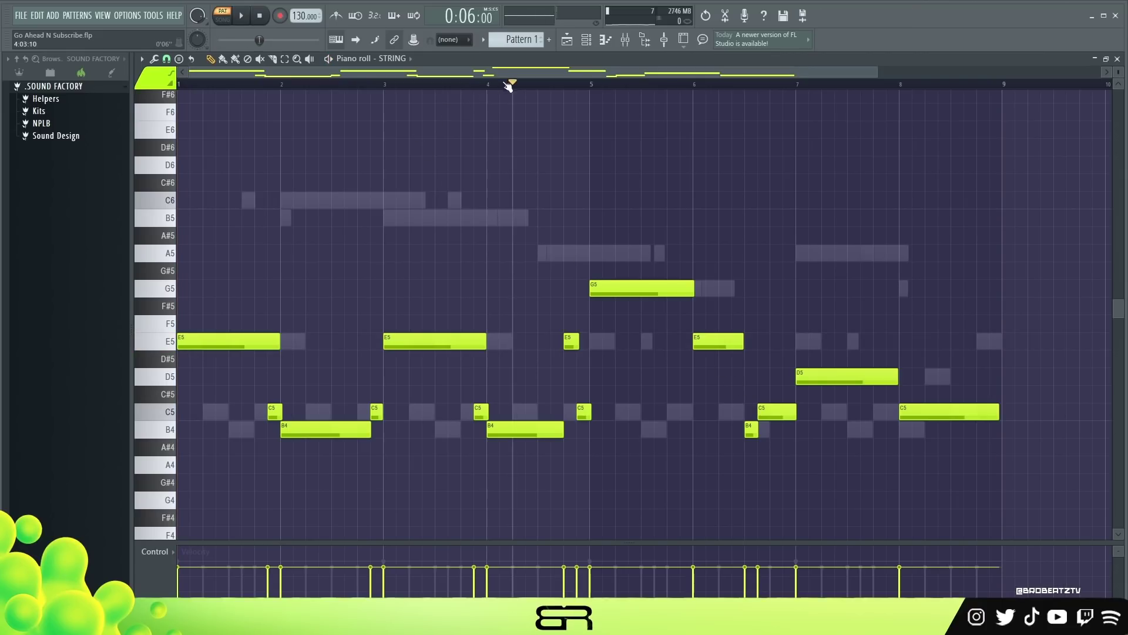
Step: Open the piano roll of the [RAP] - 808 channel at the octave of the ghosted piano bass notes
click(586, 43)
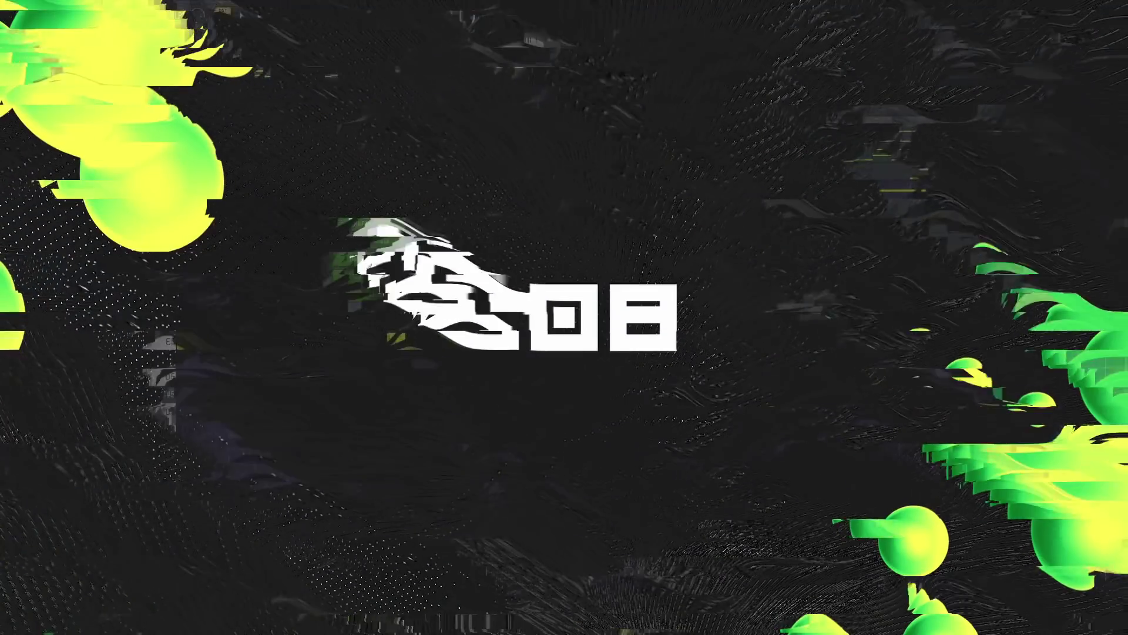
right_click(379, 203)
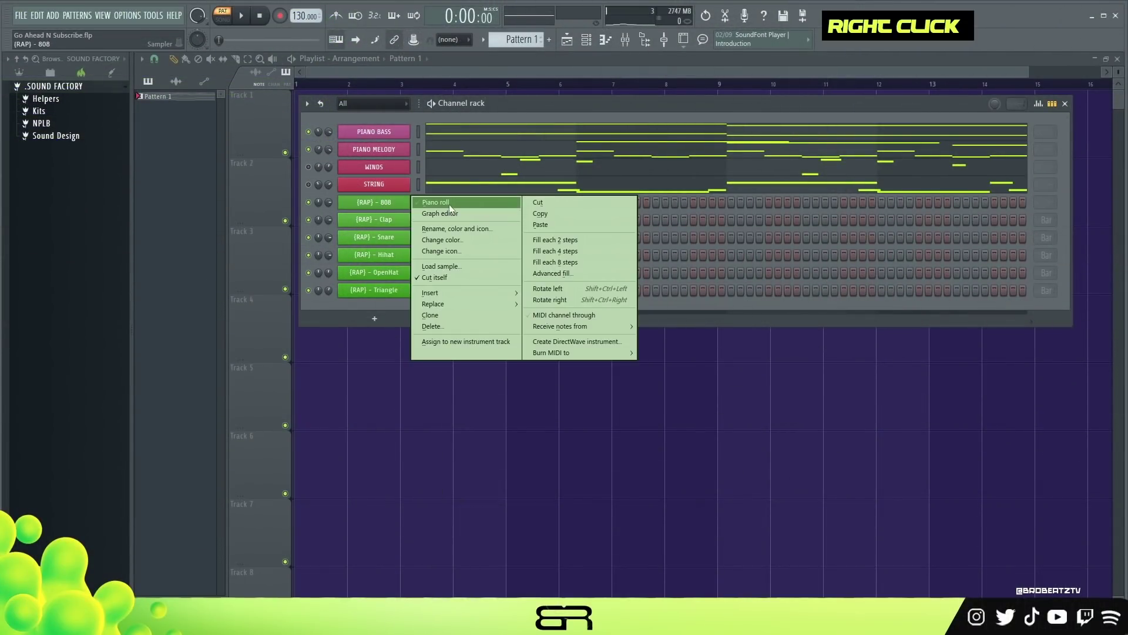
click(449, 206)
scroll(444, 267, down, 5)
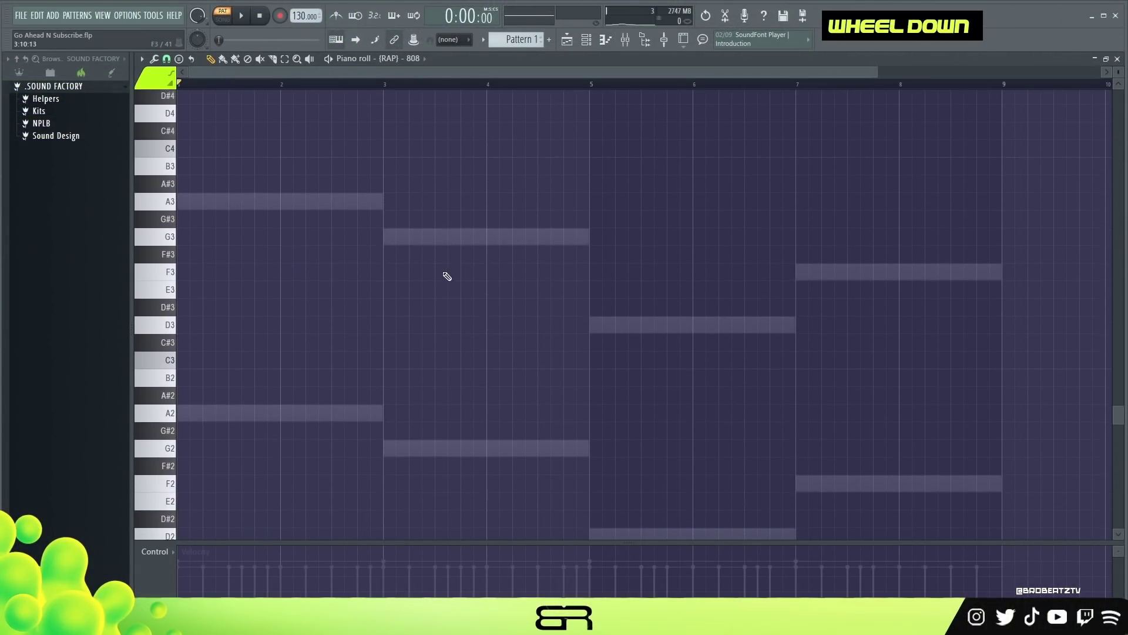
Step: Place 808 notes A3, G3, D3 and F3 at the starts of bars 1, 3, 5 and 7, shortening all to half a beat
click(242, 202)
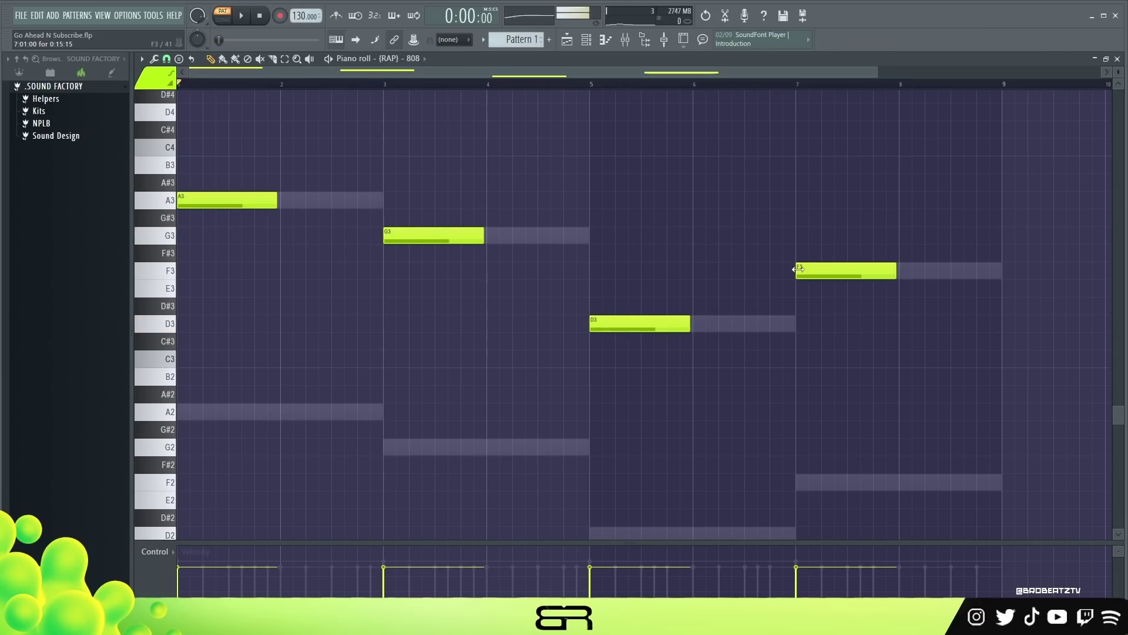
key(ctrl+a)
drag(798, 267, 585, 266)
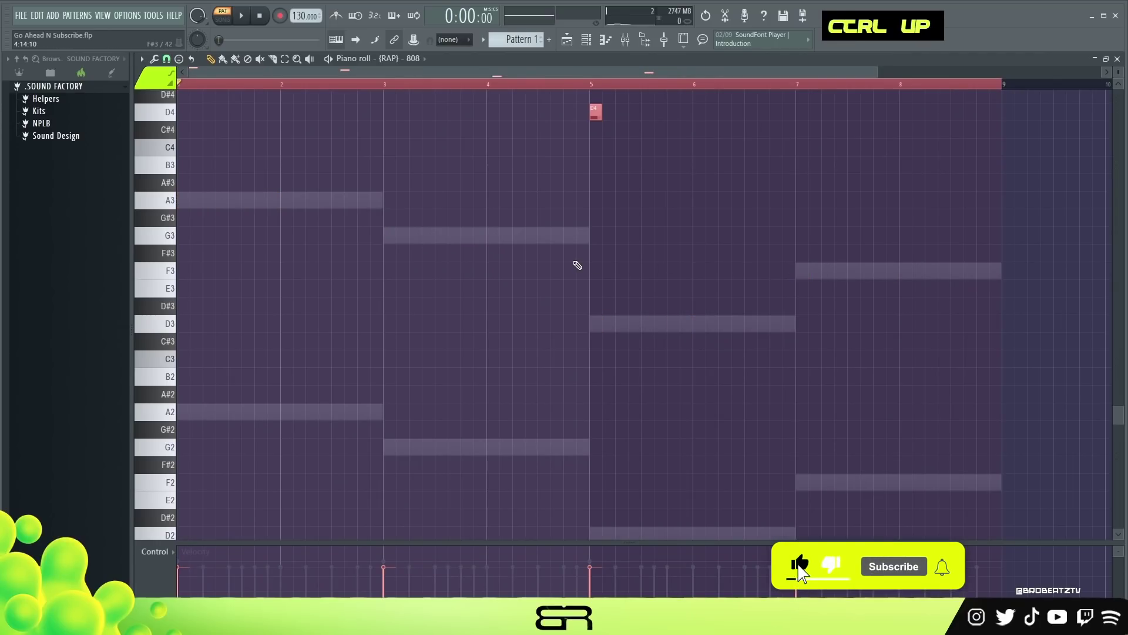
Step: Raise the four 808 notes to A5, G5, D5 and F5 and leave them deselected
scroll(556, 256, up, 5)
scroll(559, 253, up, 3)
right_click(529, 322)
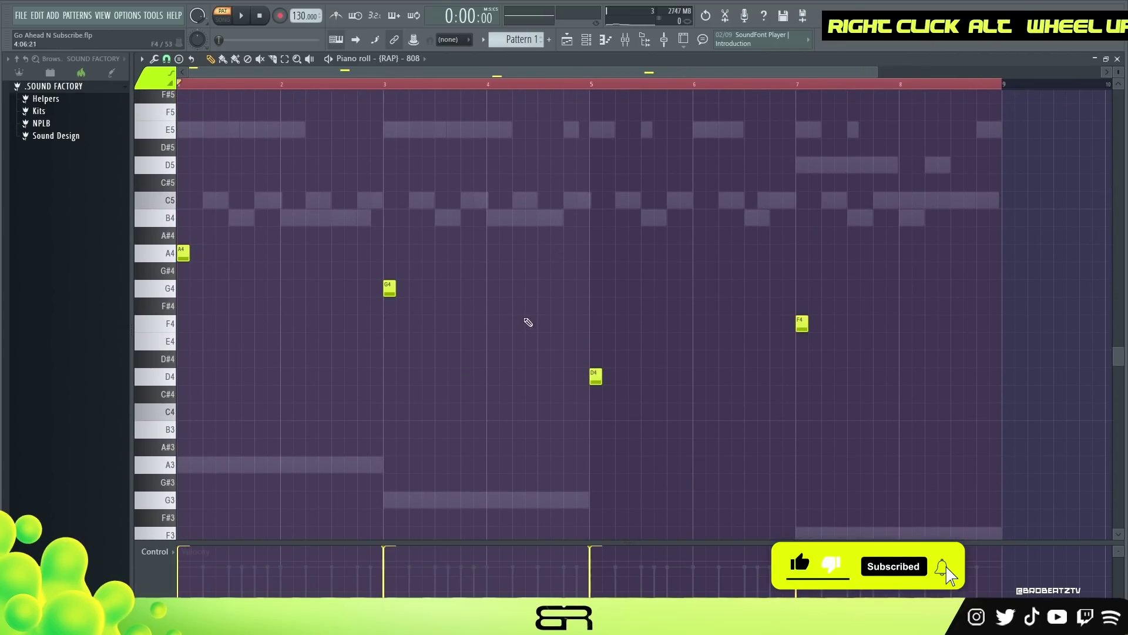
scroll(541, 322, up, 1)
scroll(553, 323, up, 3)
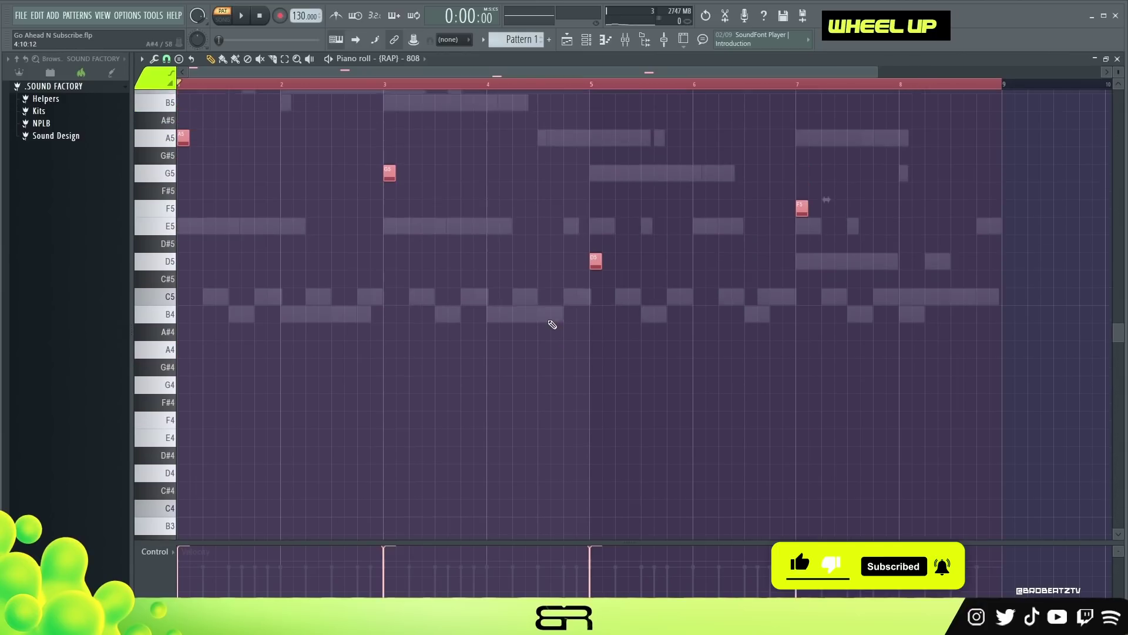
right_click(317, 204)
Step: Add half-beat A5 808 hits on bar 2 beat 2 and beat 3.5 during playback
key(space)
key(space)
key(space)
click(309, 252)
right_click(309, 253)
click(311, 253)
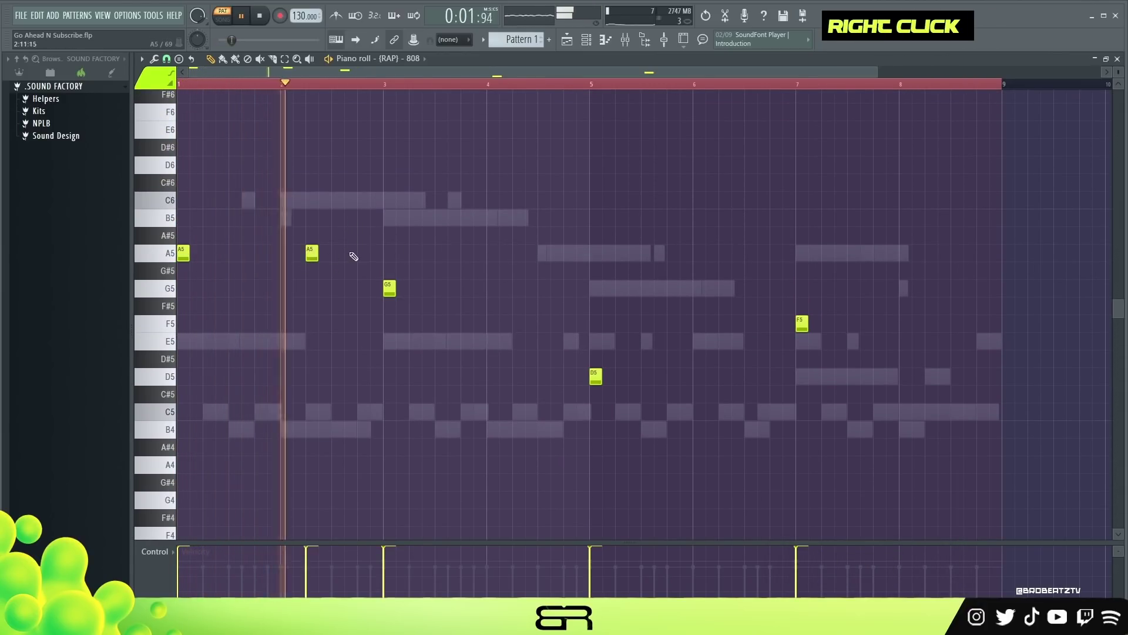
click(350, 253)
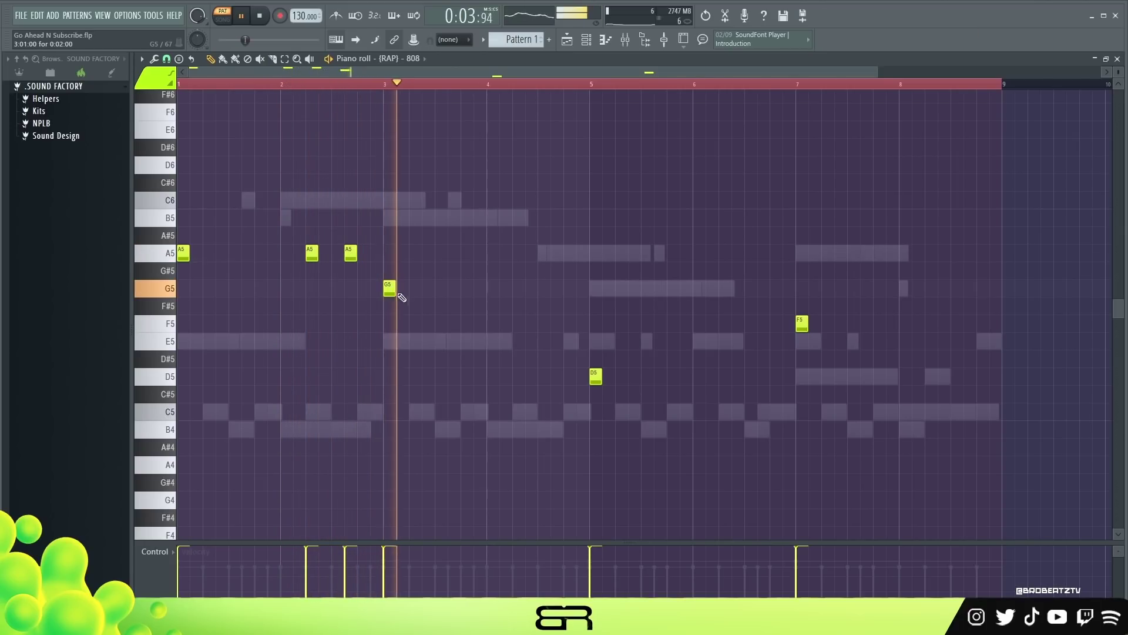
Step: Add G5 808 hits on bar 4 beats 2 and 3.5, plus a G4 hit on the bar's last half beat
click(517, 288)
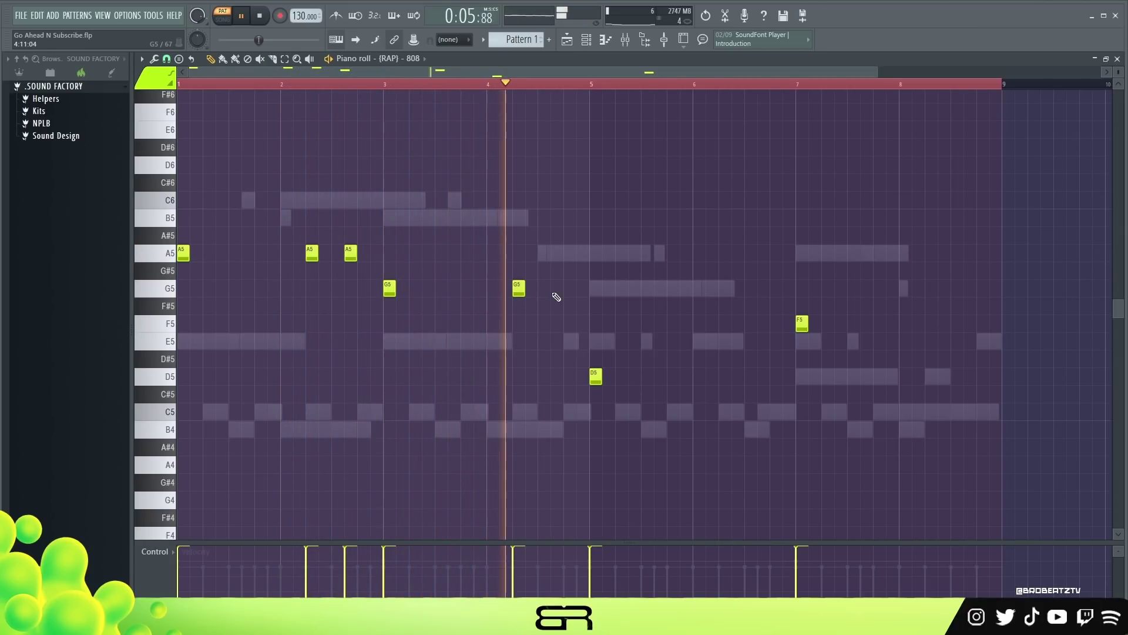
click(557, 288)
key(space)
key(ctrl+Down)
key(space)
Step: Add D5 808 hits on bar 5 beat 2.5 and bar 6 beat 2, and repeat the rhythm on F5 in bars 7 and 8
click(633, 379)
click(736, 377)
right_click(740, 379)
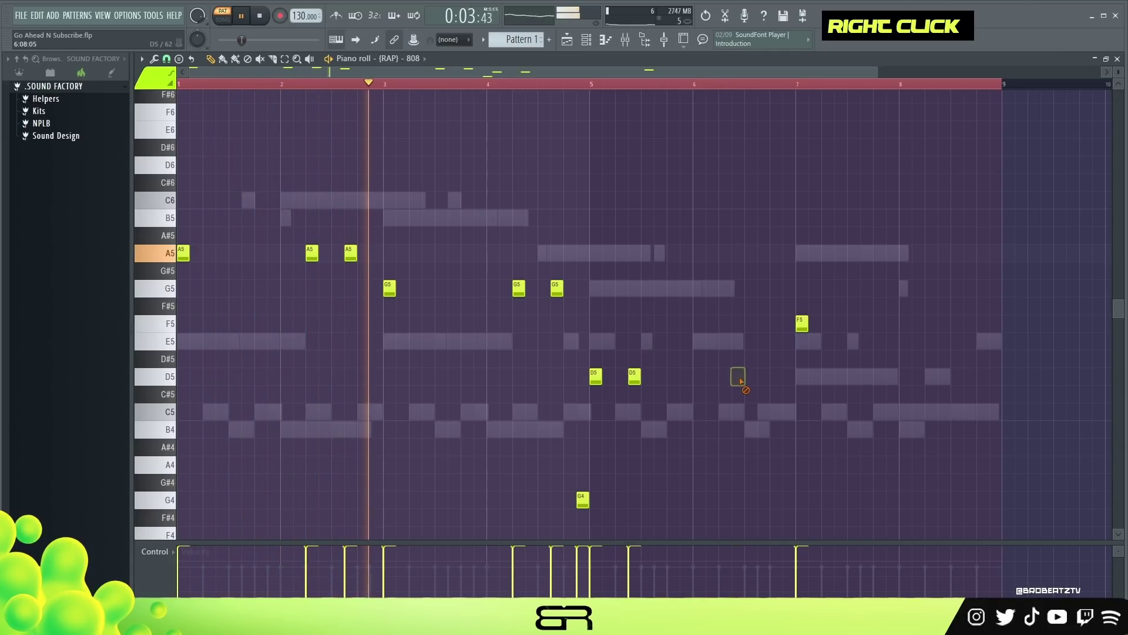
click(724, 378)
right_click(804, 324)
drag(790, 351, 811, 325)
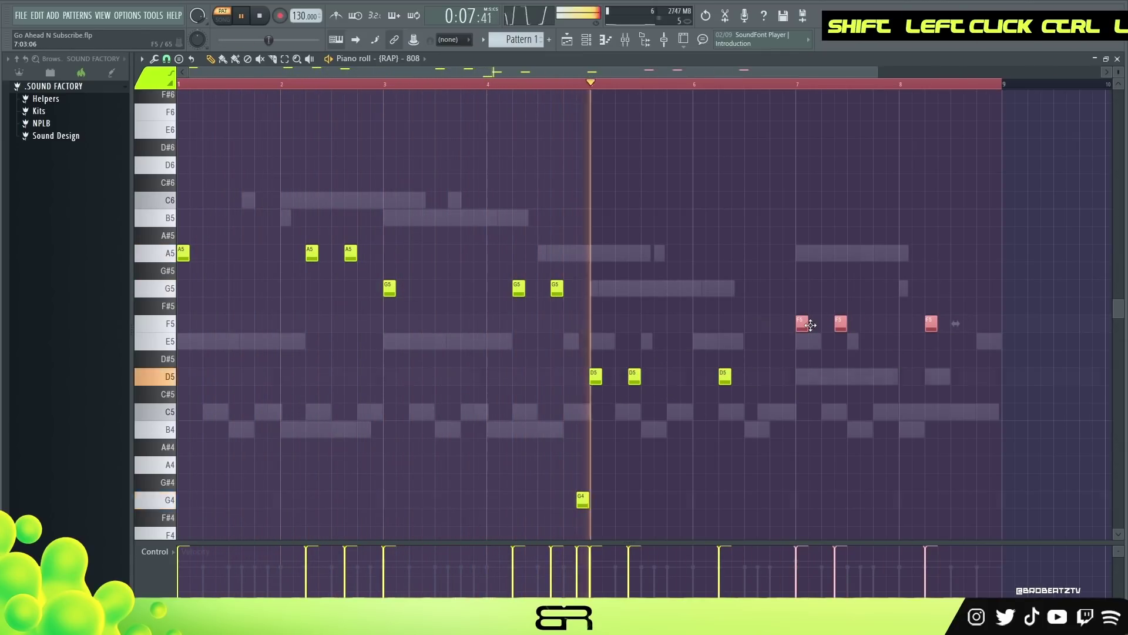
Step: Delete the F5 808 hit on bar 7 beat 2.5 and add an F5 hit on bar 8 beat 1.5
right_click(844, 325)
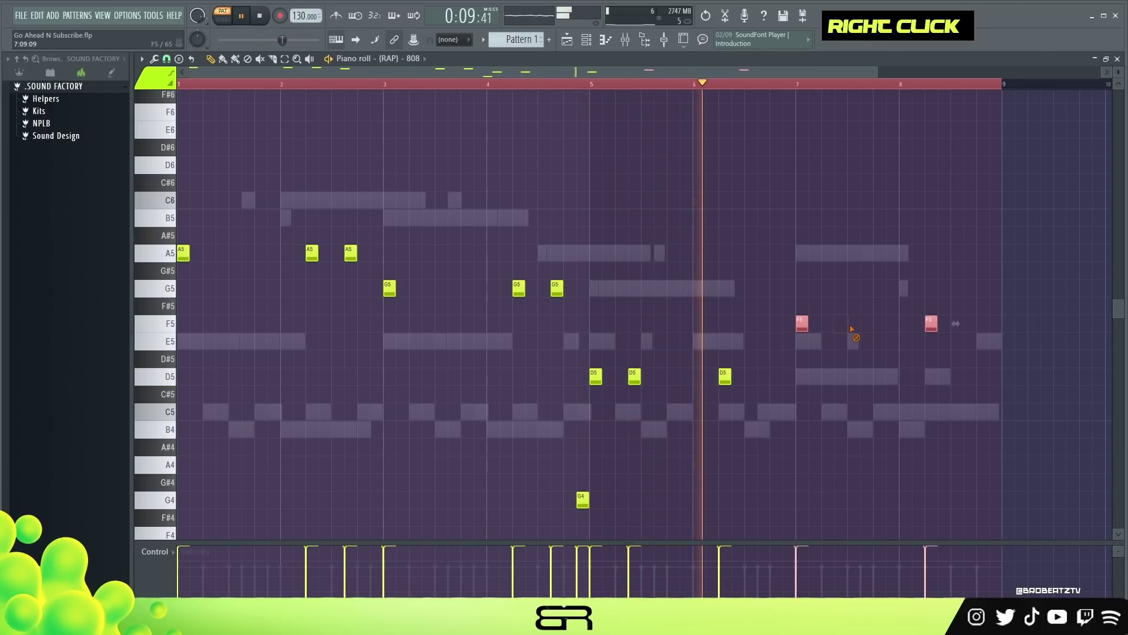
ctrl+click(898, 368)
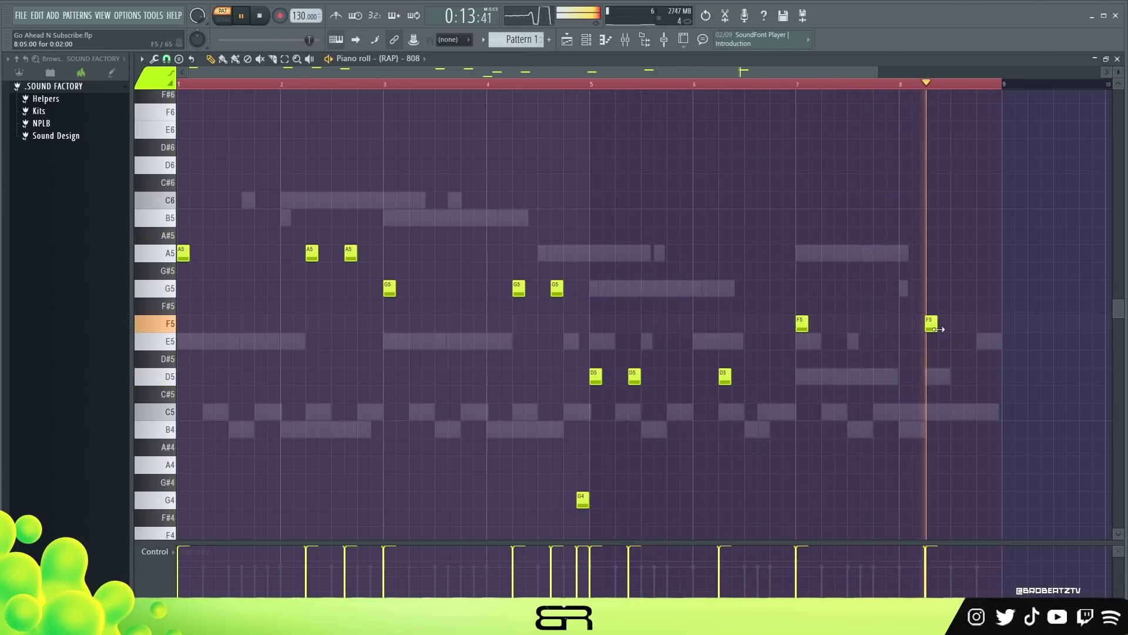
key(space)
key(space)
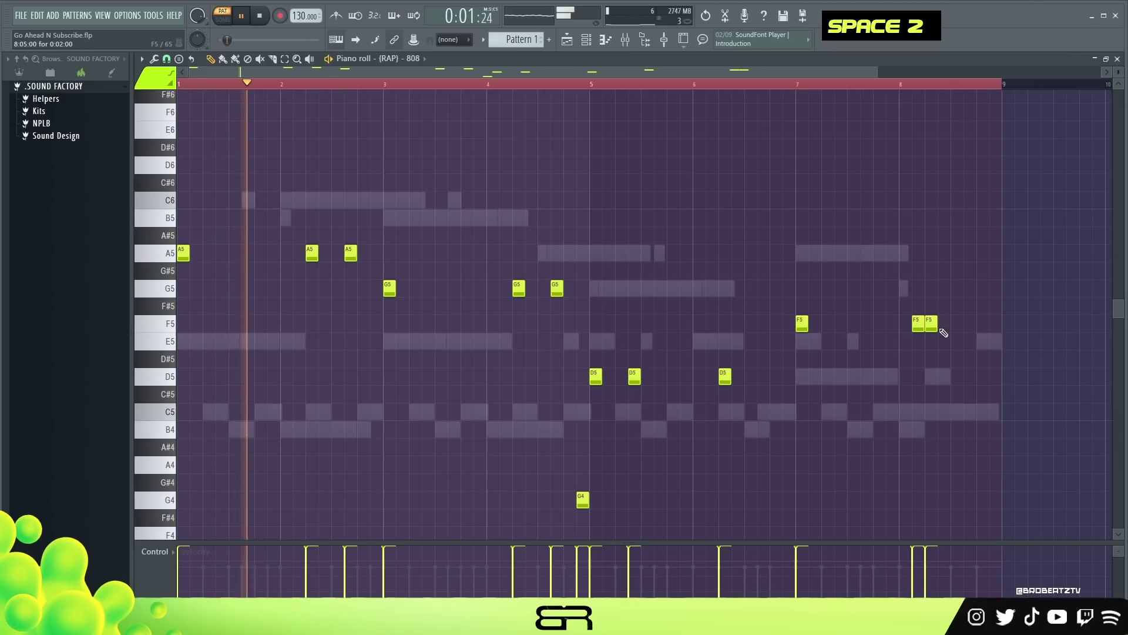
Step: Add F5 808 hits on bar 8 beats 3.5 and 4.5, and raise the last one an octave to F6
click(970, 324)
click(993, 325)
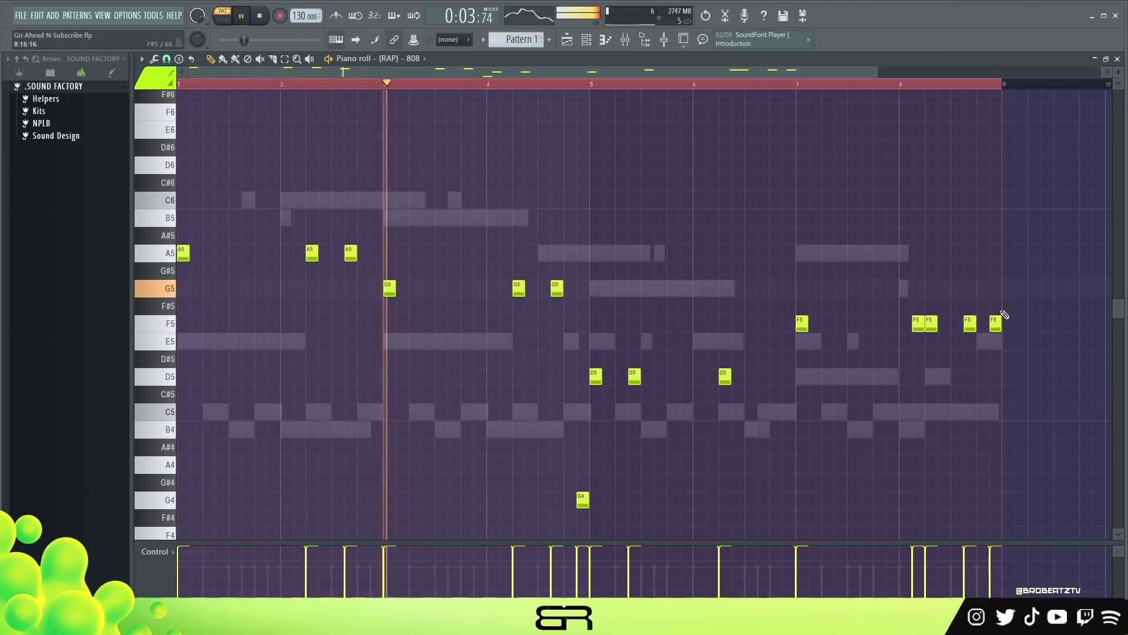
key(ctrl+Up)
Step: With 1/4 beat snap, turn the F5 808 hit on bar 8 beat 3.5 into a roll of three quarter-beat notes and clear the time selection
click(169, 60)
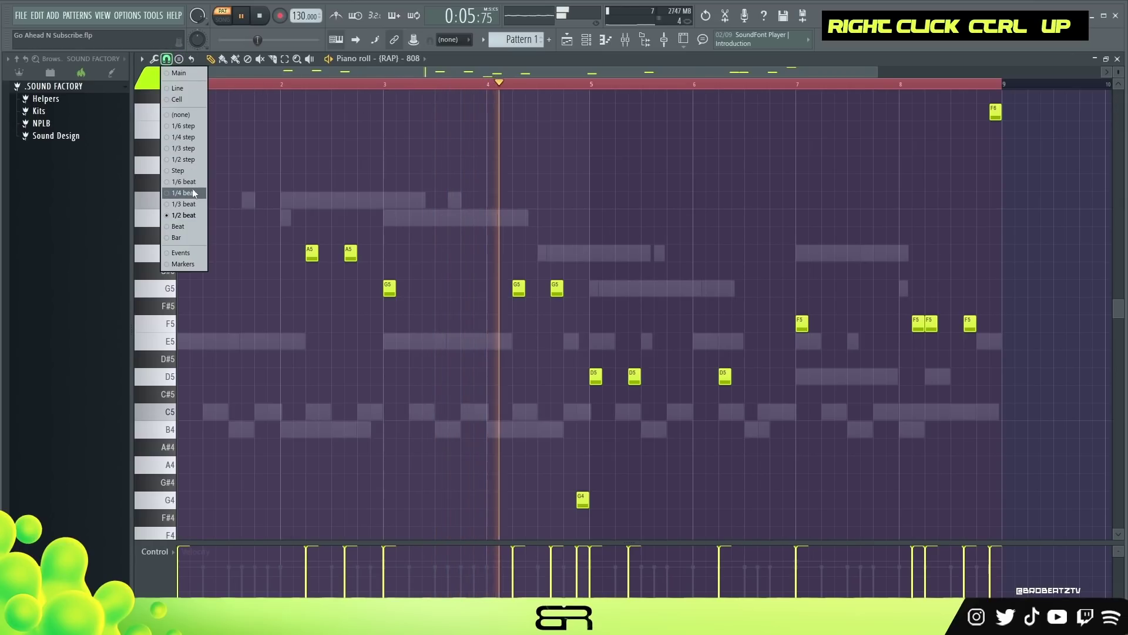
click(190, 182)
drag(975, 328, 969, 329)
click(973, 323)
click(980, 324)
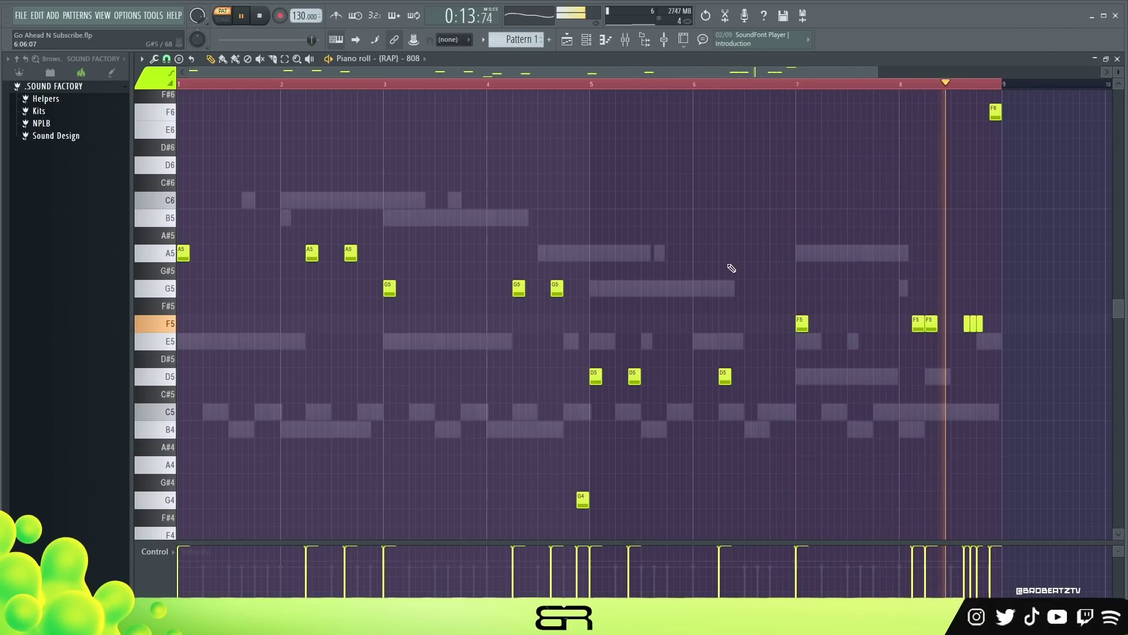
key(space)
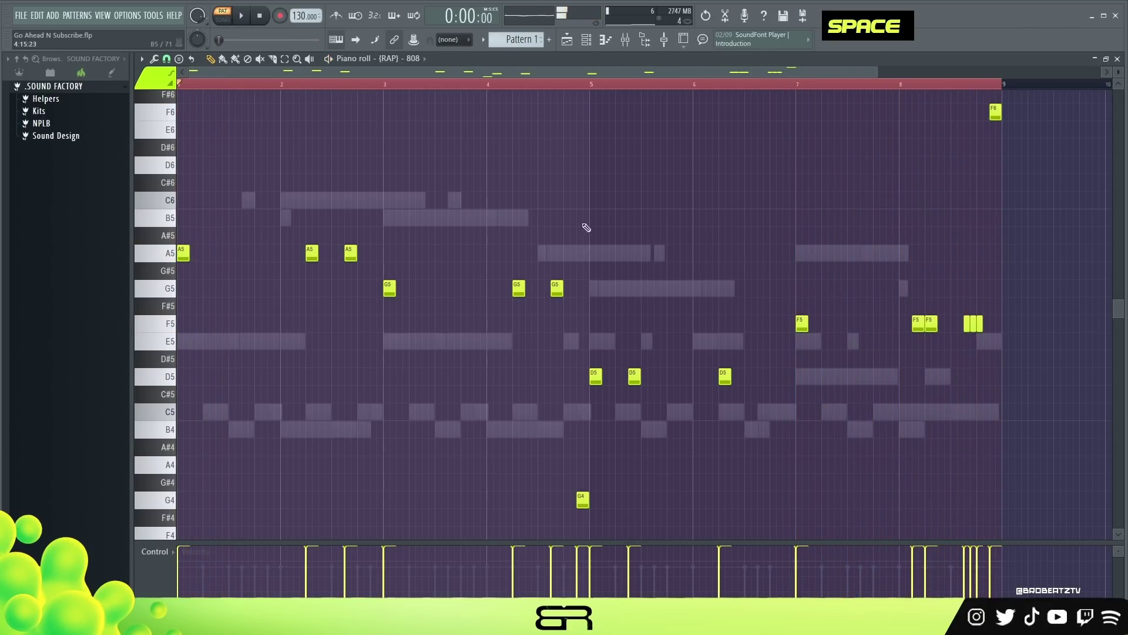
double_click(304, 87)
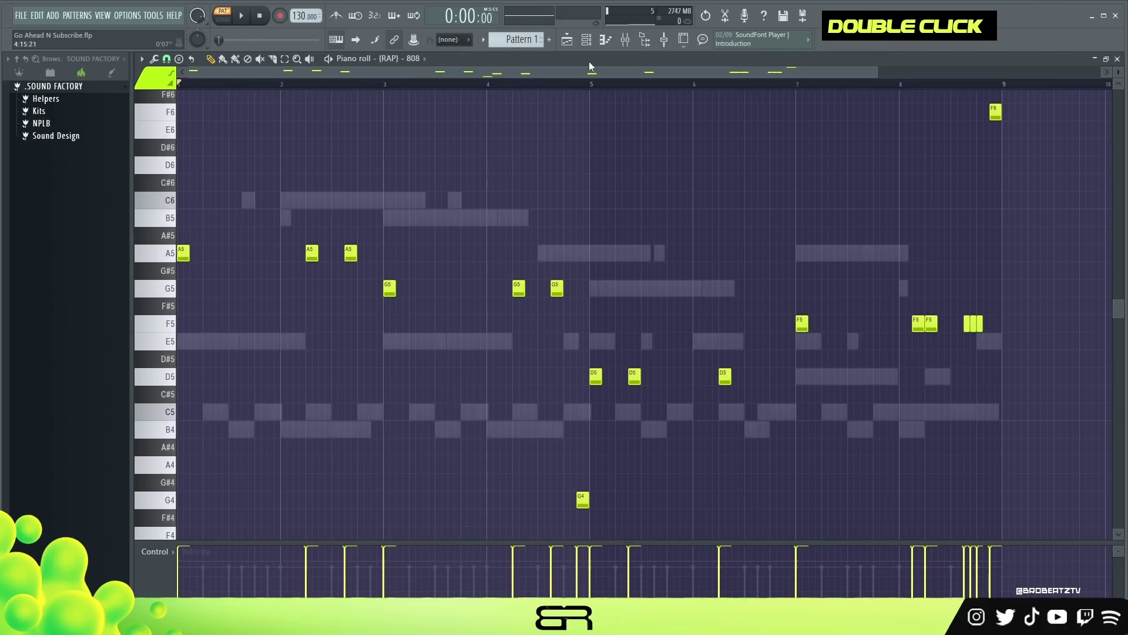
Step: With 1/3 step snap, add two snare hits just before bar 4 beat 4 in Pattern 2 to form a roll
click(587, 39)
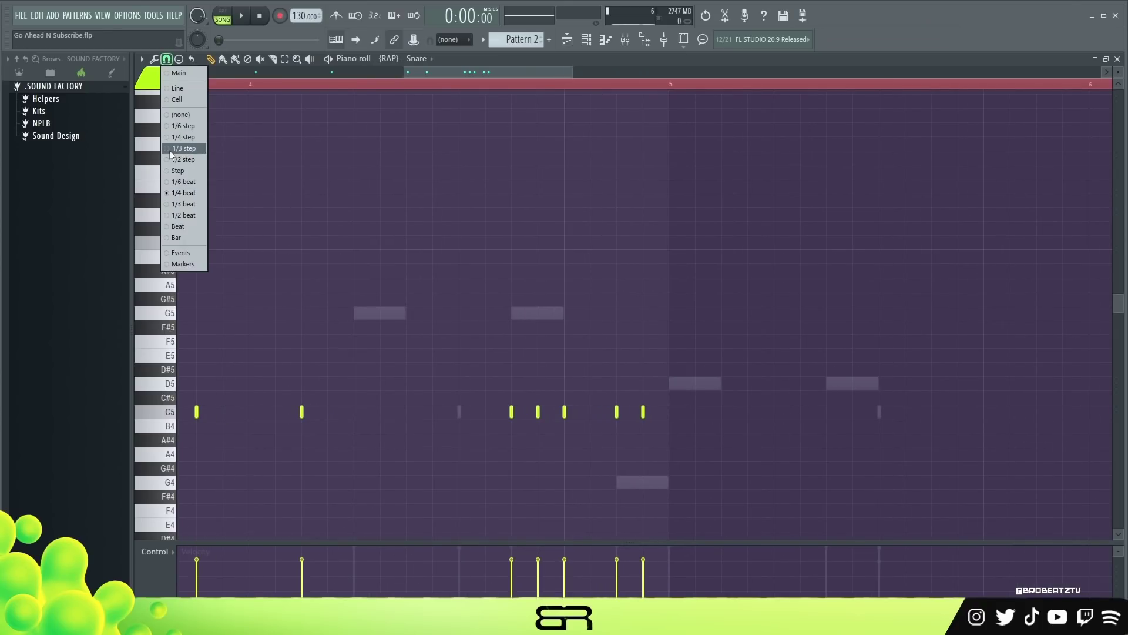
click(177, 149)
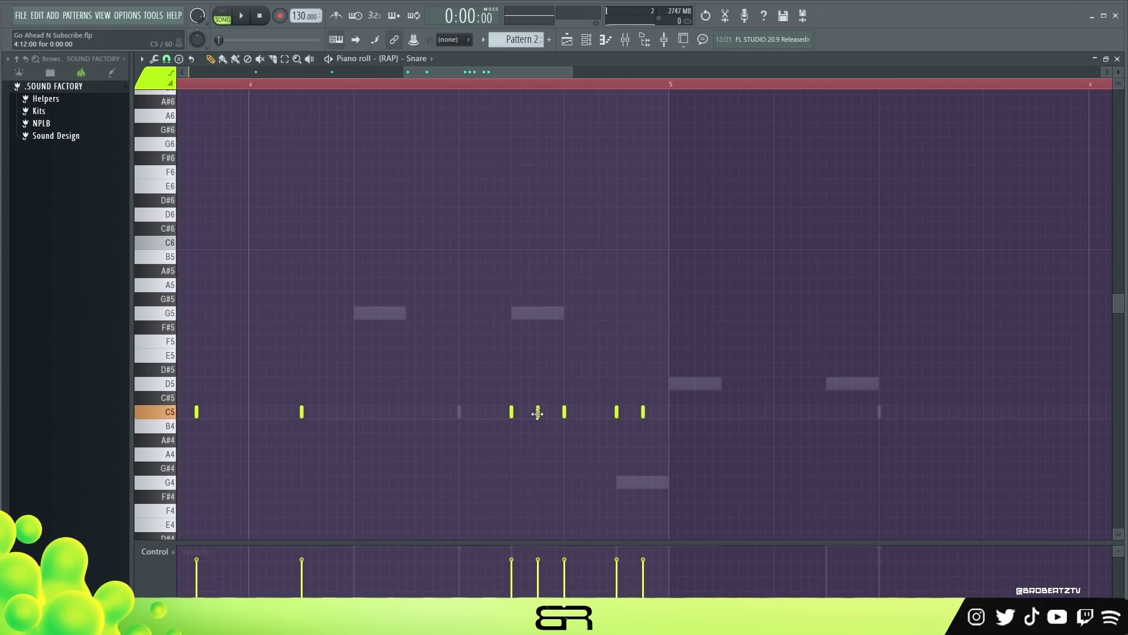
click(556, 412)
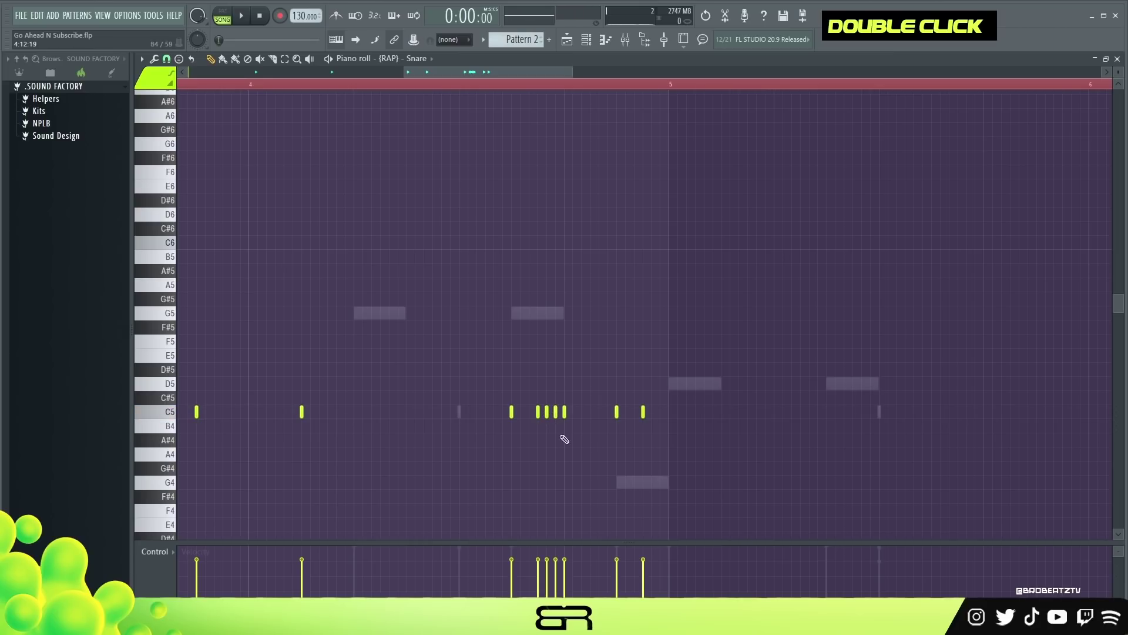
Step: Shape a rising velocity ramp over the three snare roll hits before bar 4 beat 4, and lower the bar's last snare hit
click(538, 593)
click(547, 582)
click(556, 573)
key(space)
right_click(586, 472)
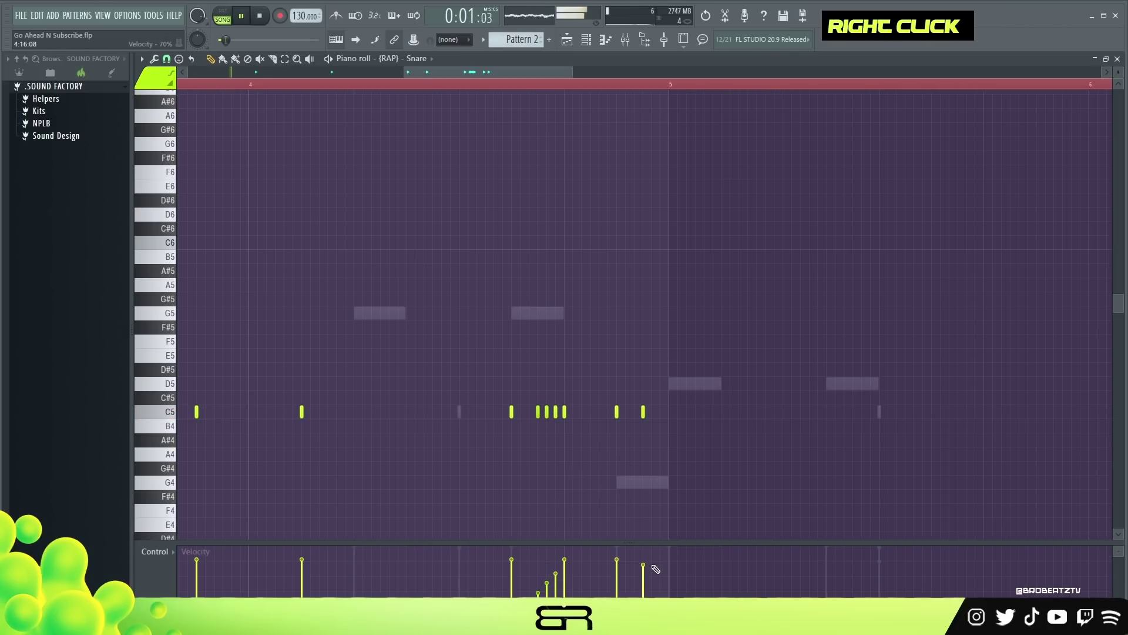
click(356, 85)
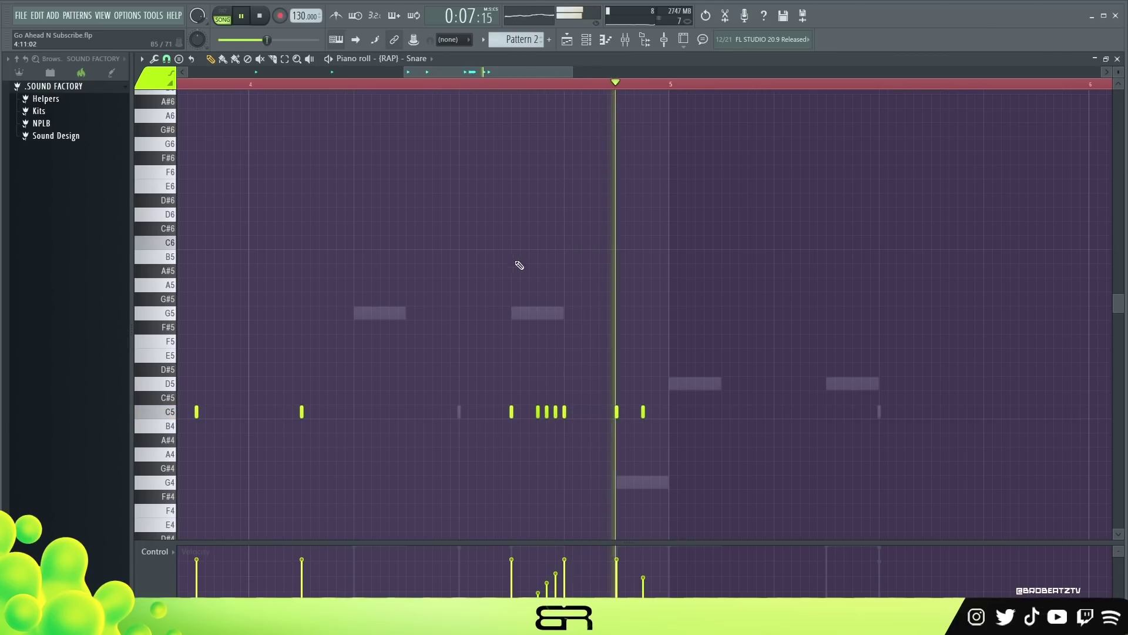
key(space)
key(space)
Step: Raise the velocity of all snare notes slightly and listen to the roll in bar 4
key(ctrl+a)
alt+scroll(692, 383, up, 2)
scroll(691, 383, up, 1)
key(space)
key(space)
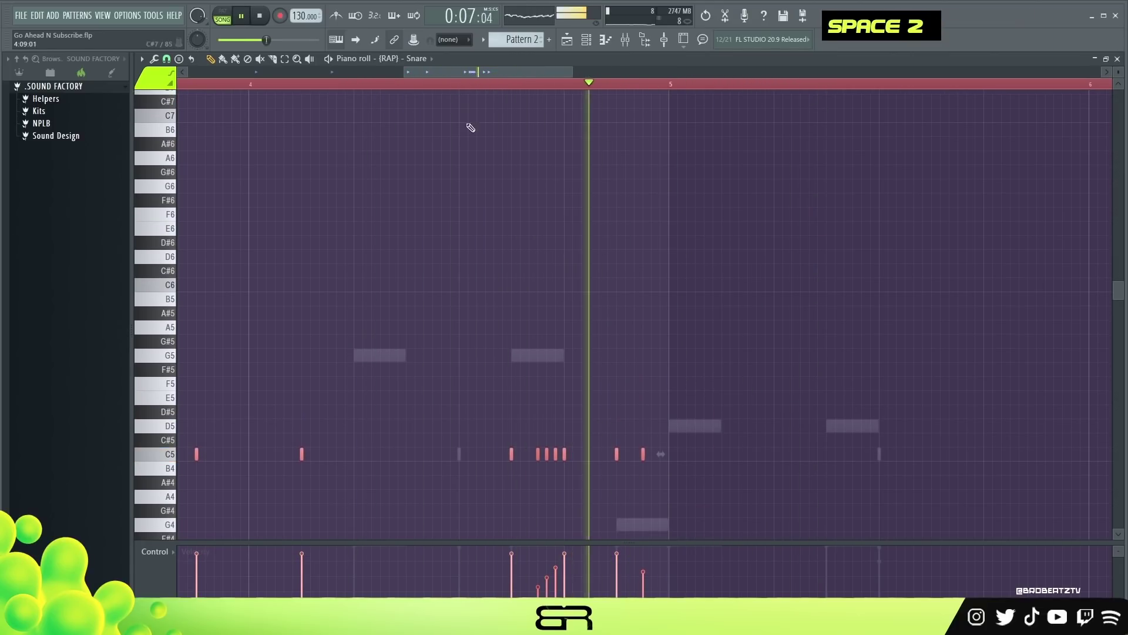
key(space)
Step: Duplicate the snare part of bars 1 to 4 into bars 5 to 8 and deselect it
scroll(470, 89, down, 5)
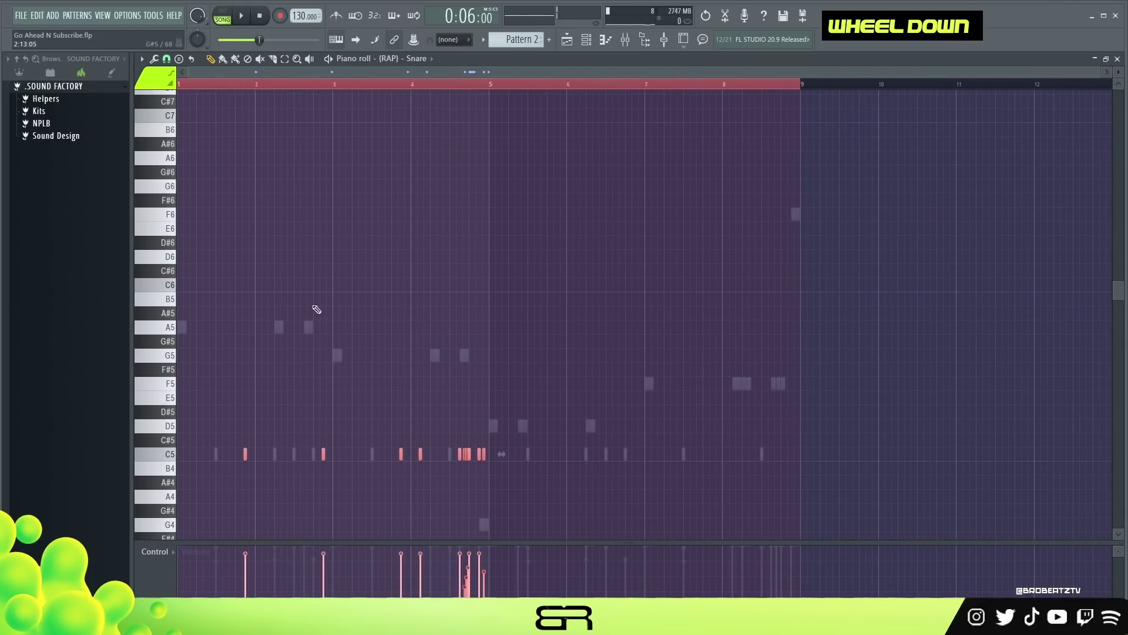
drag(247, 454, 559, 481)
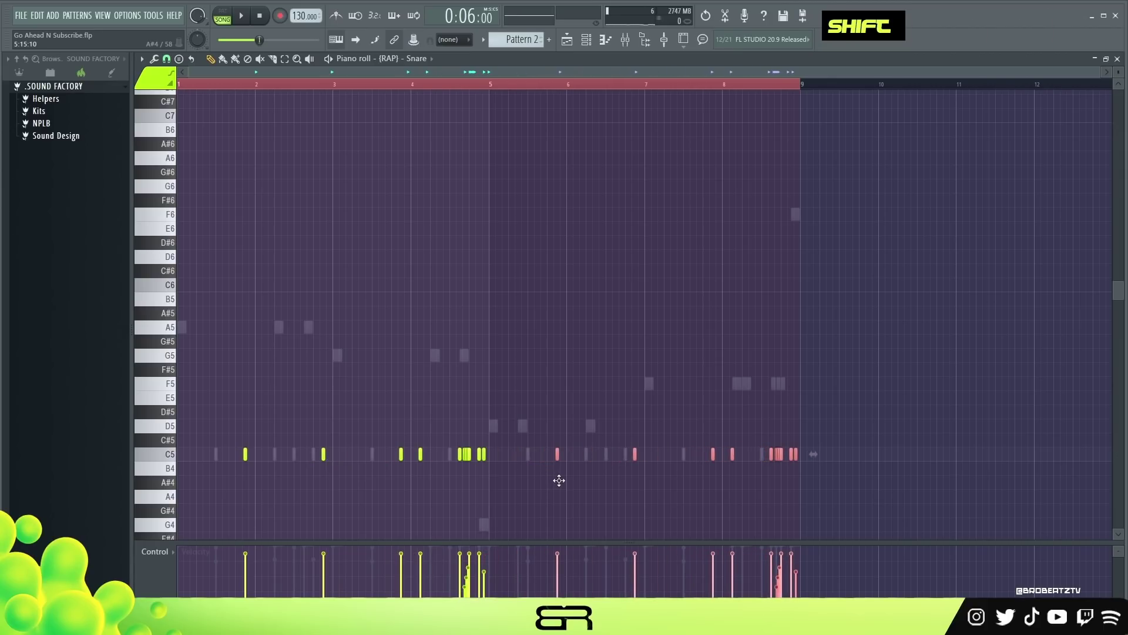
right_click(570, 485)
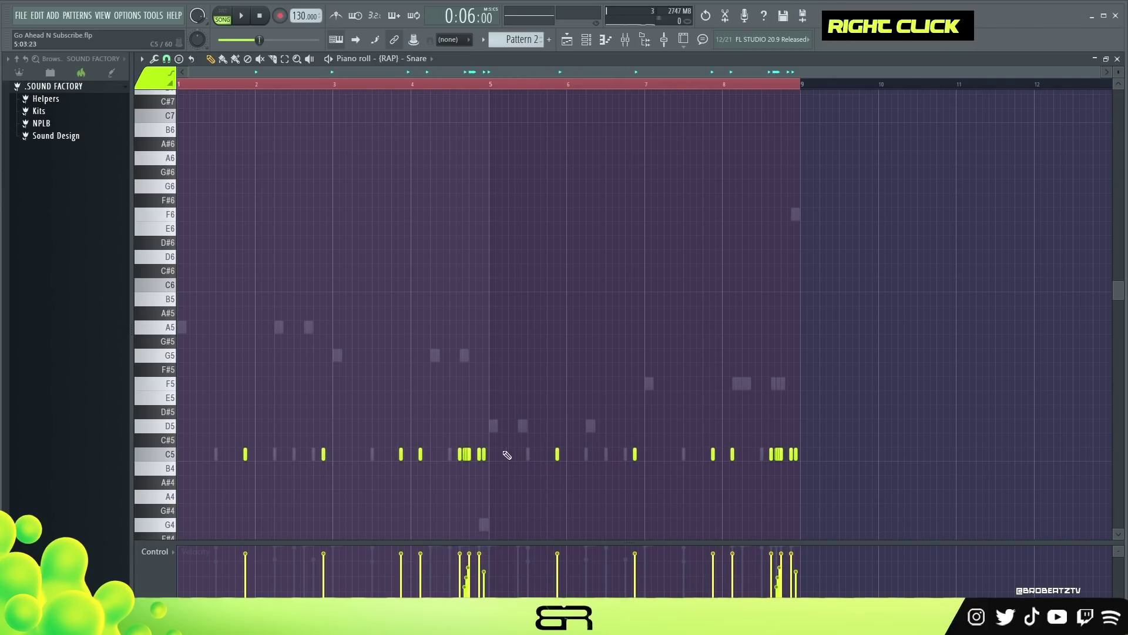
Step: Add snare hits on beat 1.5 of bars 5 and 6 during playback
key(space)
key(space)
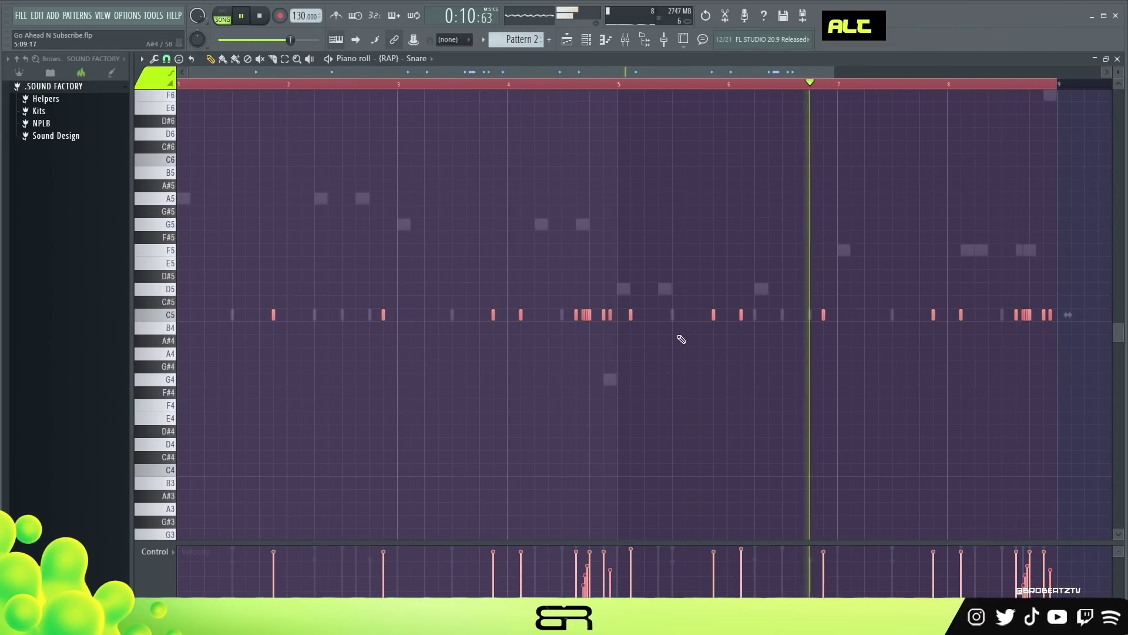
key(space)
click(261, 17)
Step: Program the hi-hat over bars 1 and 2 in the step sequencer, adding hits on steps 7, 17, 19, 25 to 27 and 31
key(space)
click(488, 257)
click(581, 257)
key(space)
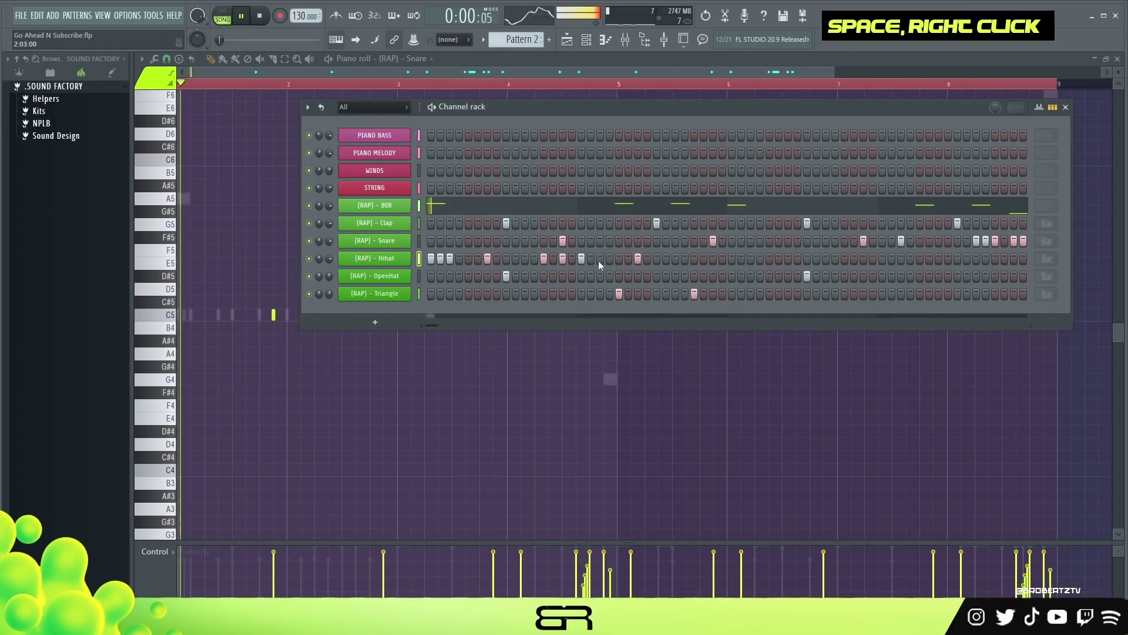
click(600, 258)
click(656, 258)
click(666, 259)
click(675, 259)
click(713, 259)
key(space)
key(space)
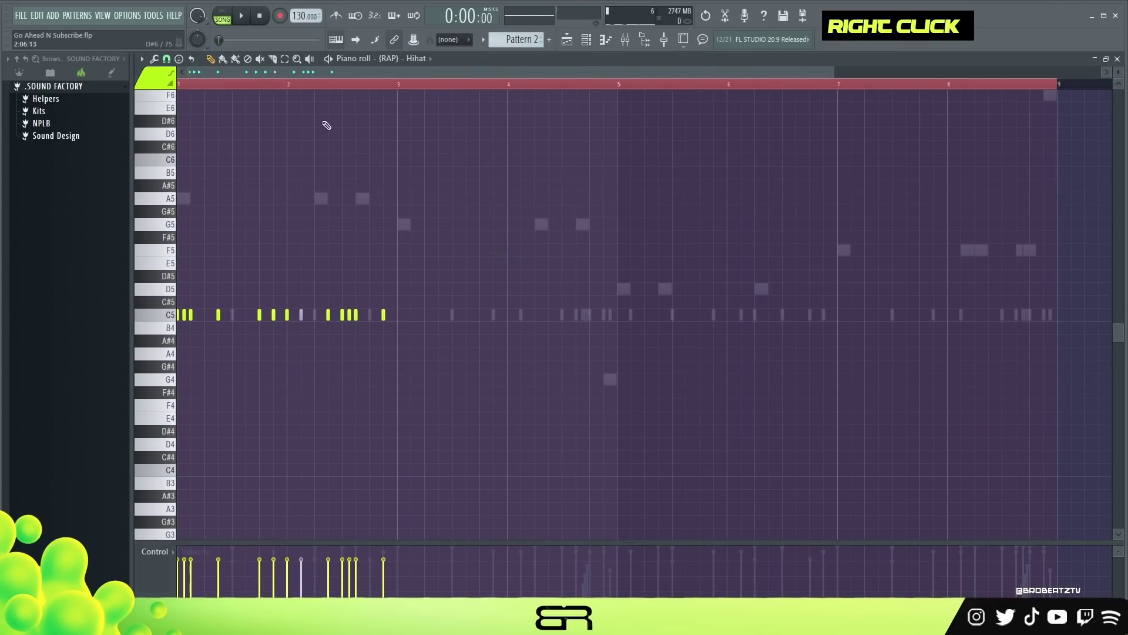
Step: Rework the bar 2 hi-hat hits in the piano roll and extend the hi-hat pattern through bars 3 and 4
right_click(330, 314)
key(space)
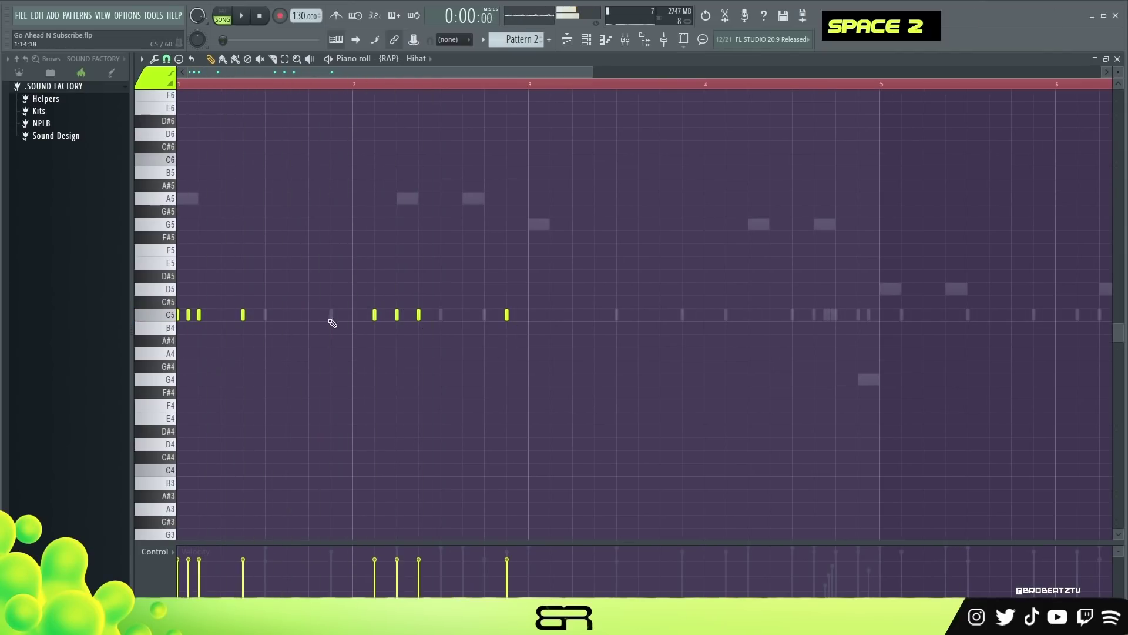
key(space)
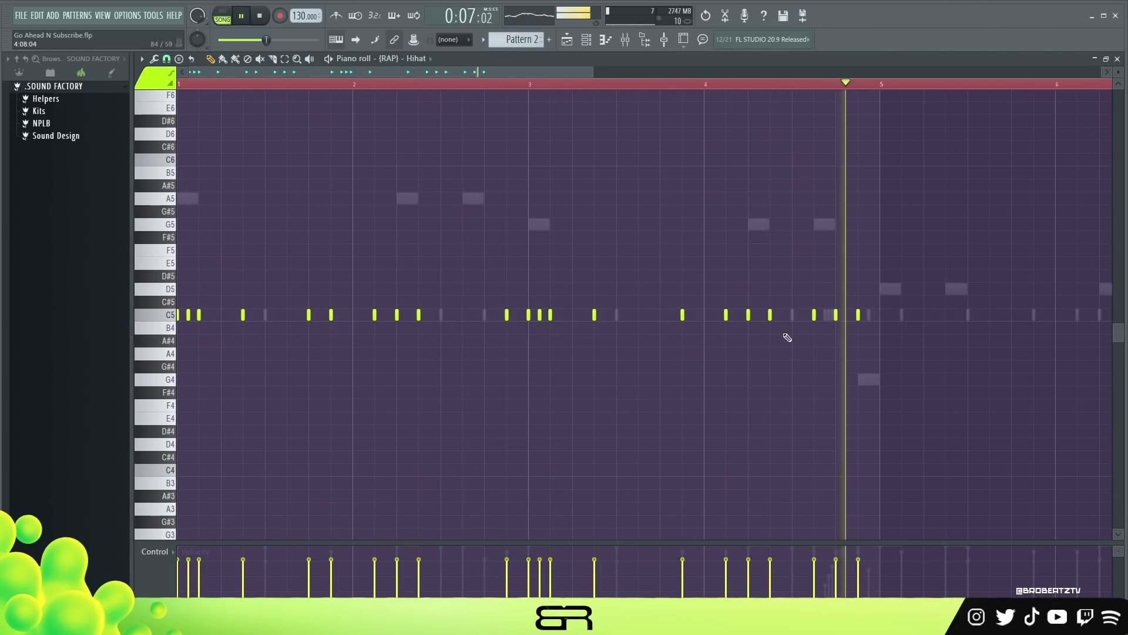
Step: With 1/2 step snap, add a hi-hat roll from bar 4 beat 2.5 to beat 3 and alternate the velocities of the bar's closing hits
scroll(297, 131, up, 3)
click(167, 58)
key(space)
key(space)
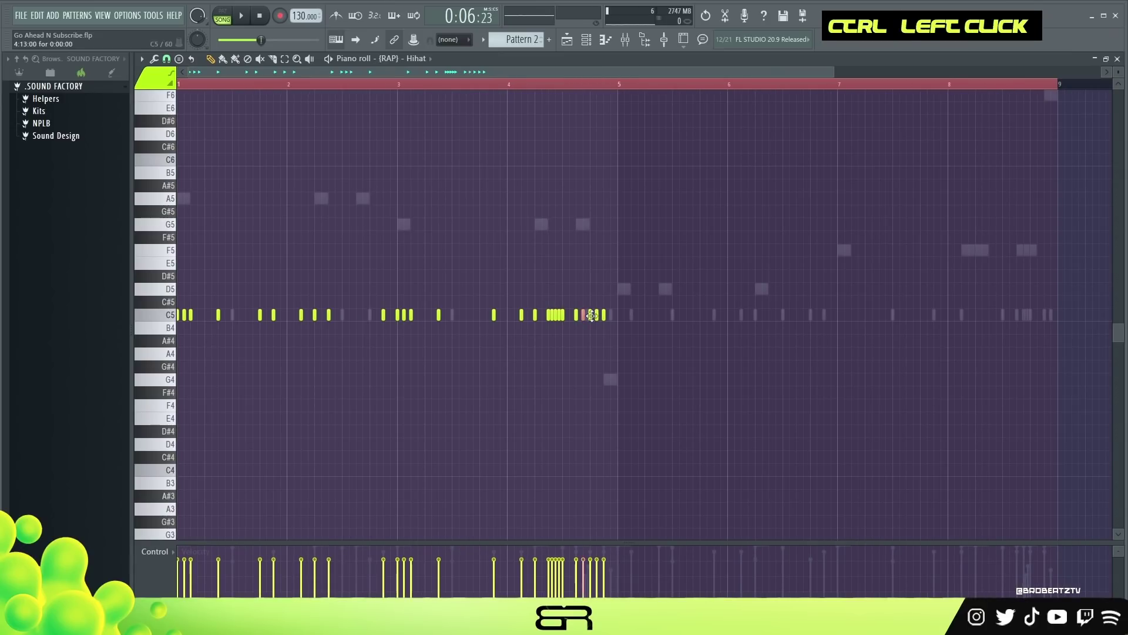
drag(627, 298, 575, 333)
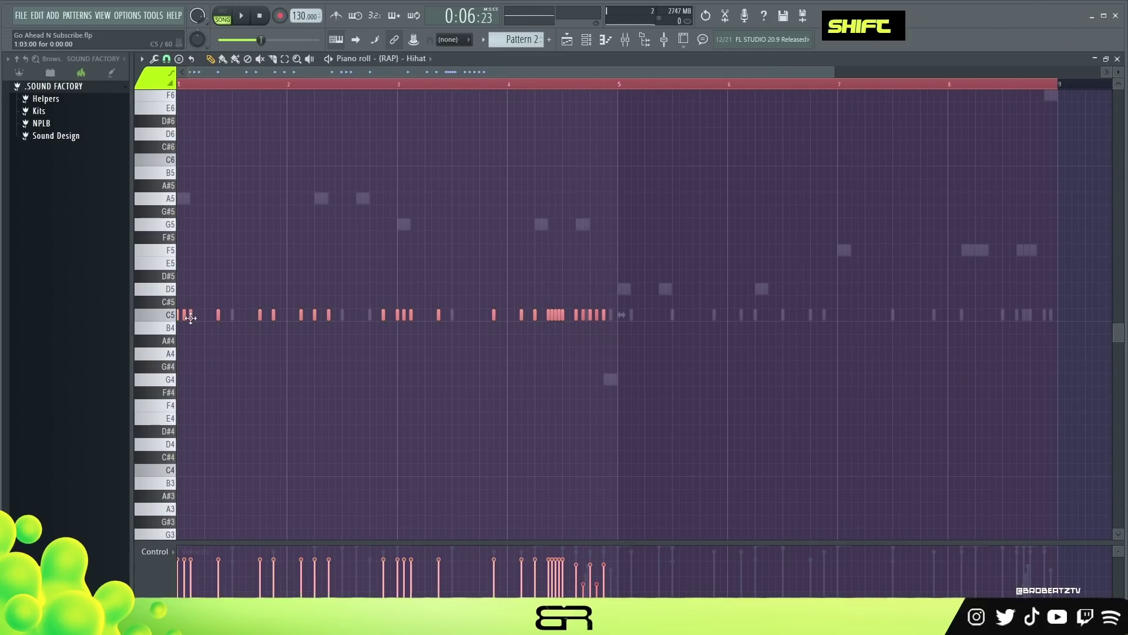
Step: Duplicate the four-bar hi-hat part into bars 5 to 8 and deselect it
drag(191, 318, 631, 321)
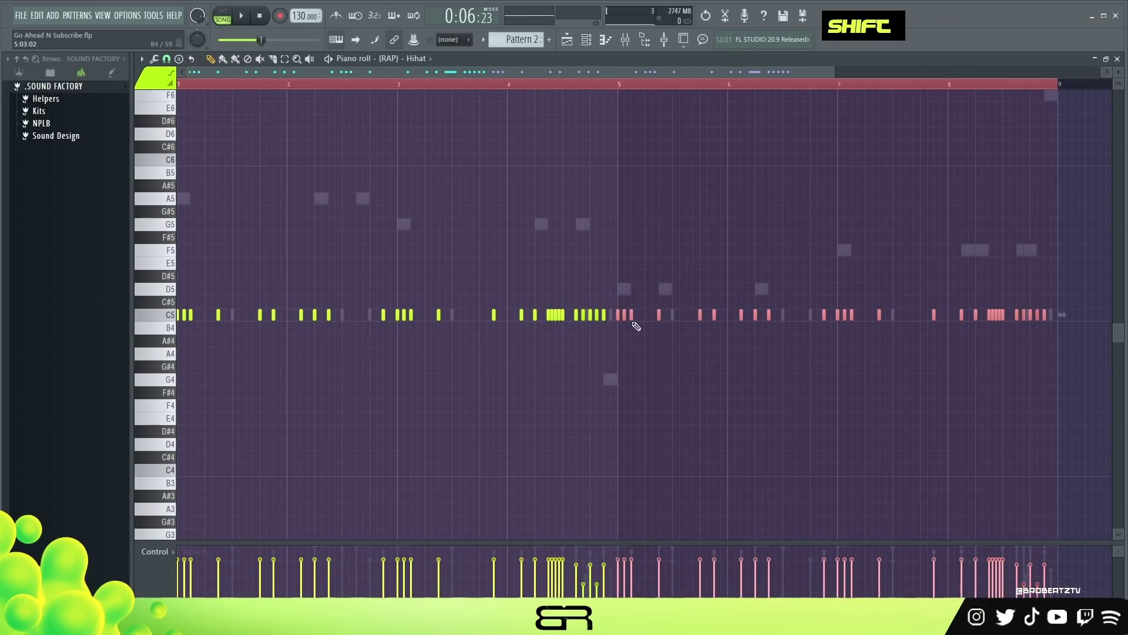
right_click(447, 108)
scroll(510, 87, up, 4)
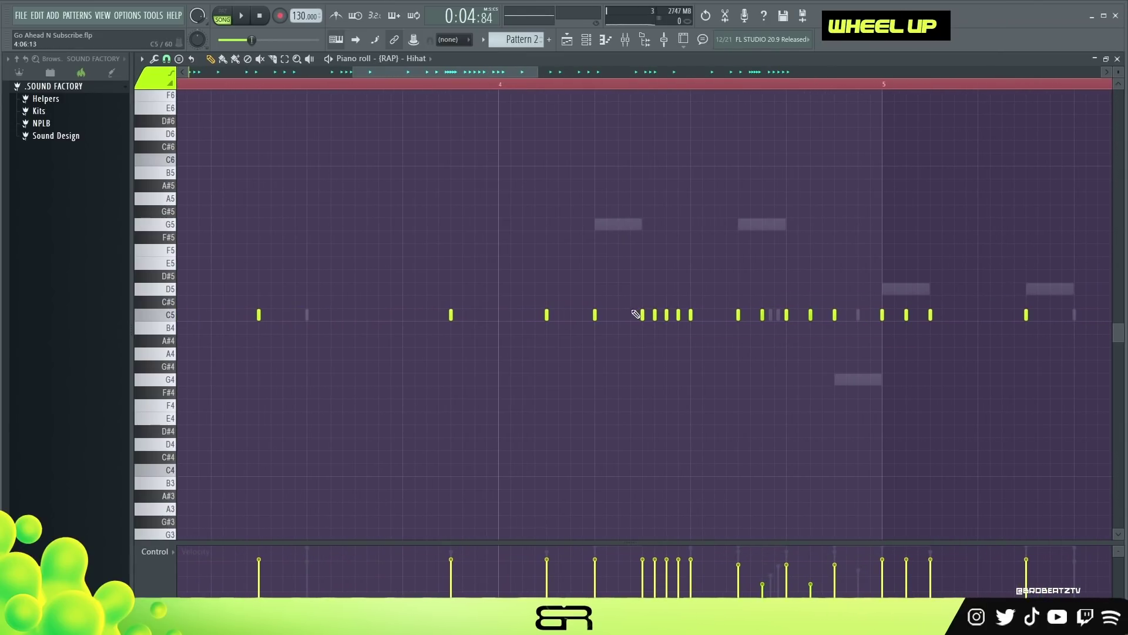
drag(631, 312, 702, 325)
click(167, 59)
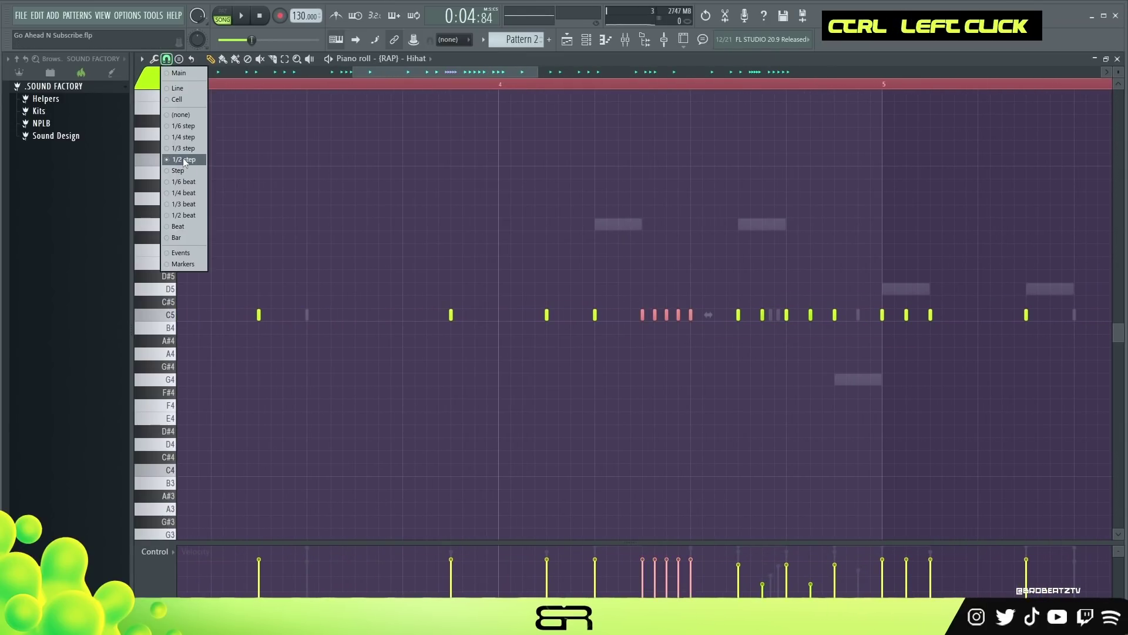
right_click(459, 96)
Step: Play back the hi-hat part around bars 4 and 5 and clear the eight-bar time selection
key(space)
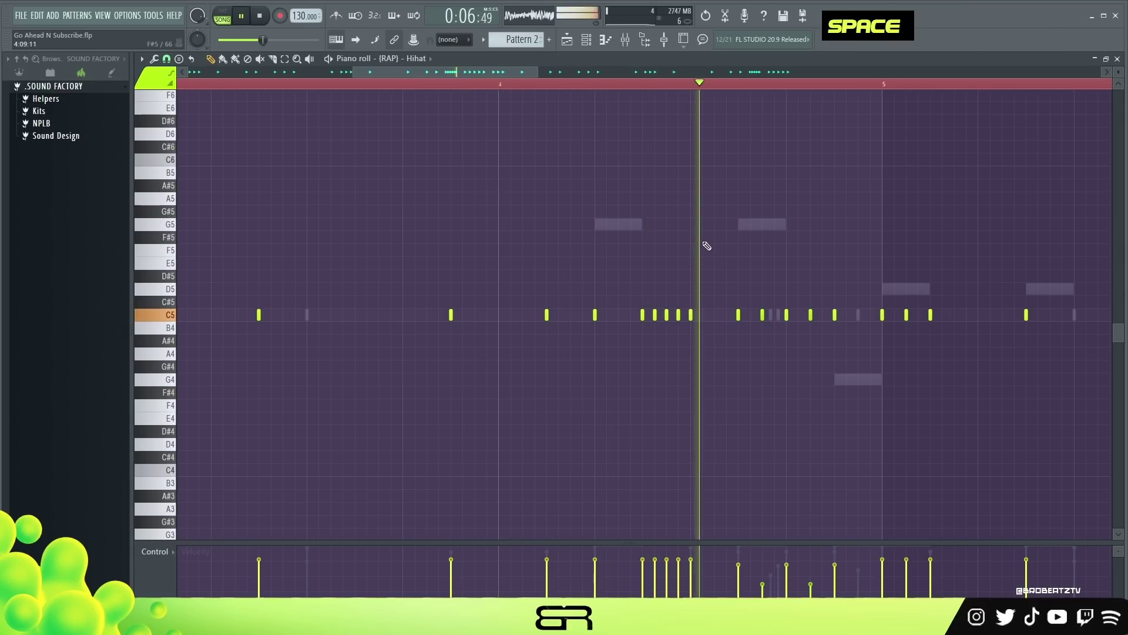
scroll(586, 92, down, 3)
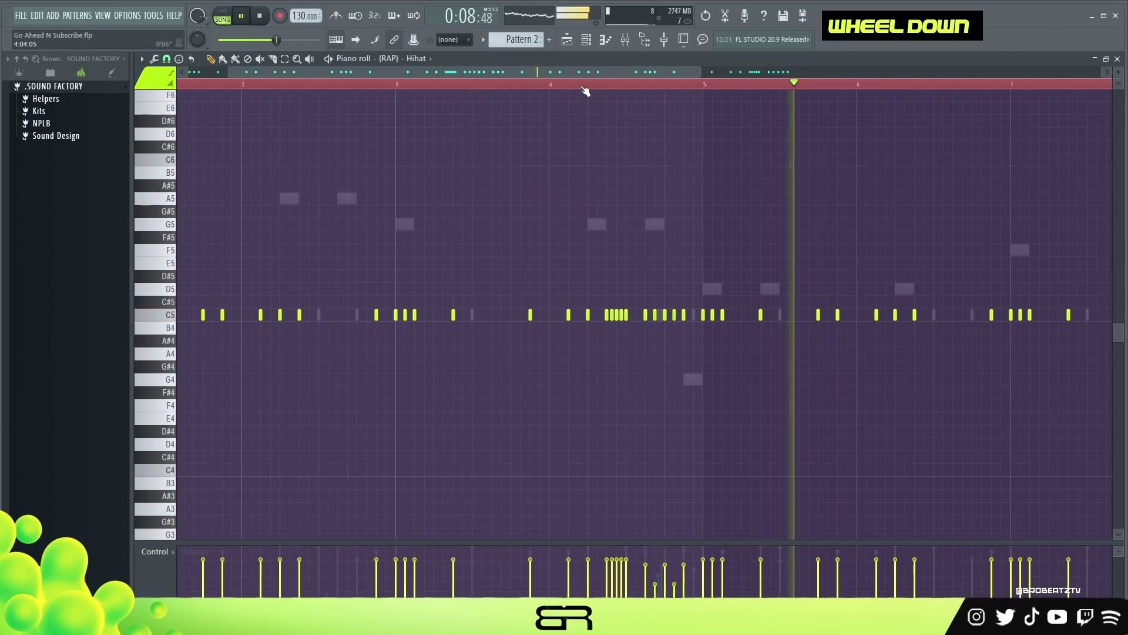
scroll(585, 91, down, 2)
right_click(534, 117)
key(space)
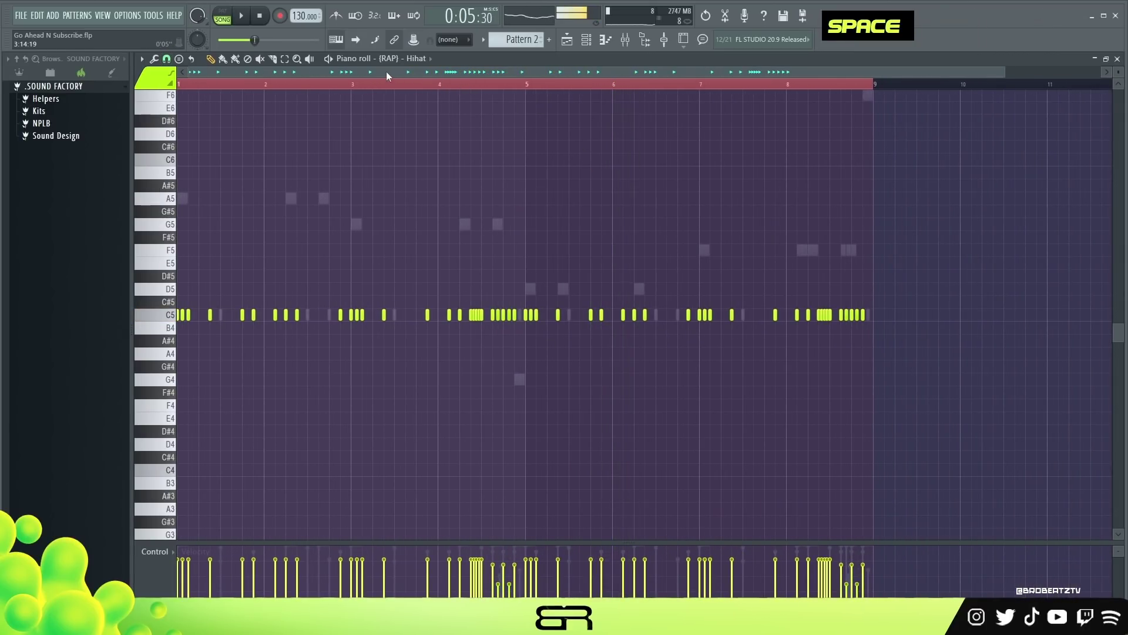
double_click(207, 88)
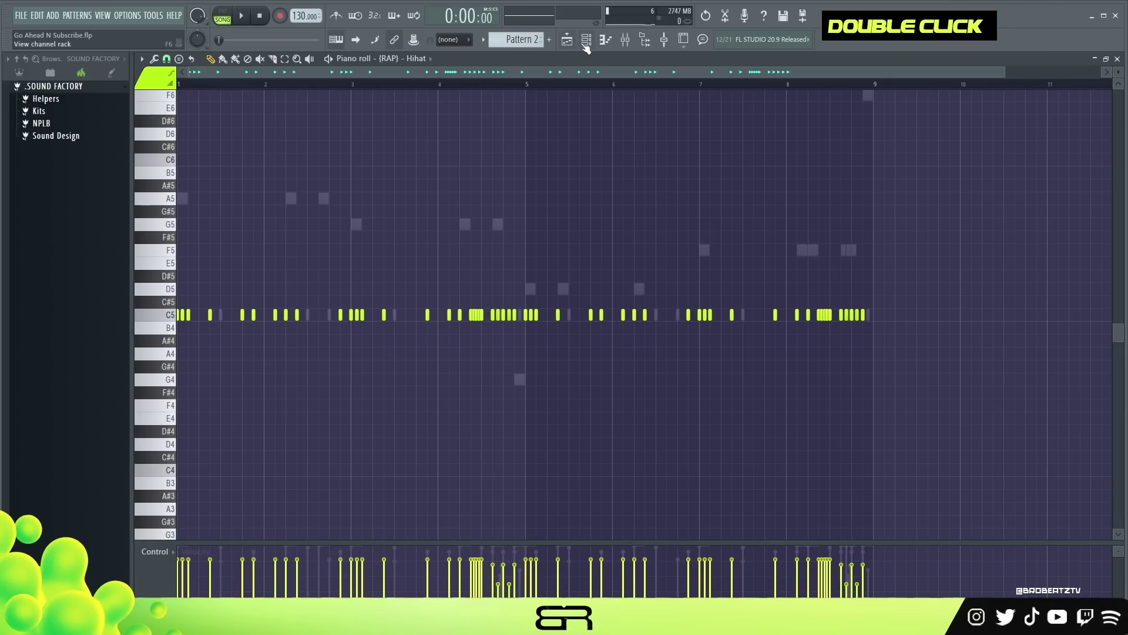
Step: Show the channel rack over the piano roll and play Pattern 2 to review all drum channels together
click(585, 42)
drag(584, 108, 452, 72)
key(space)
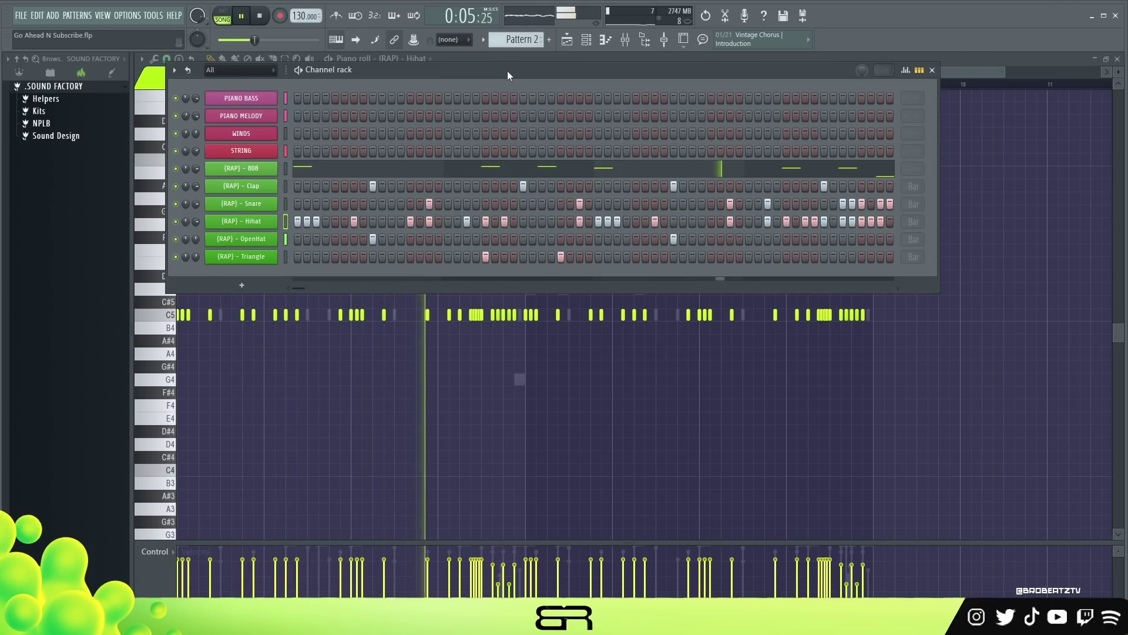
drag(507, 70, 504, 13)
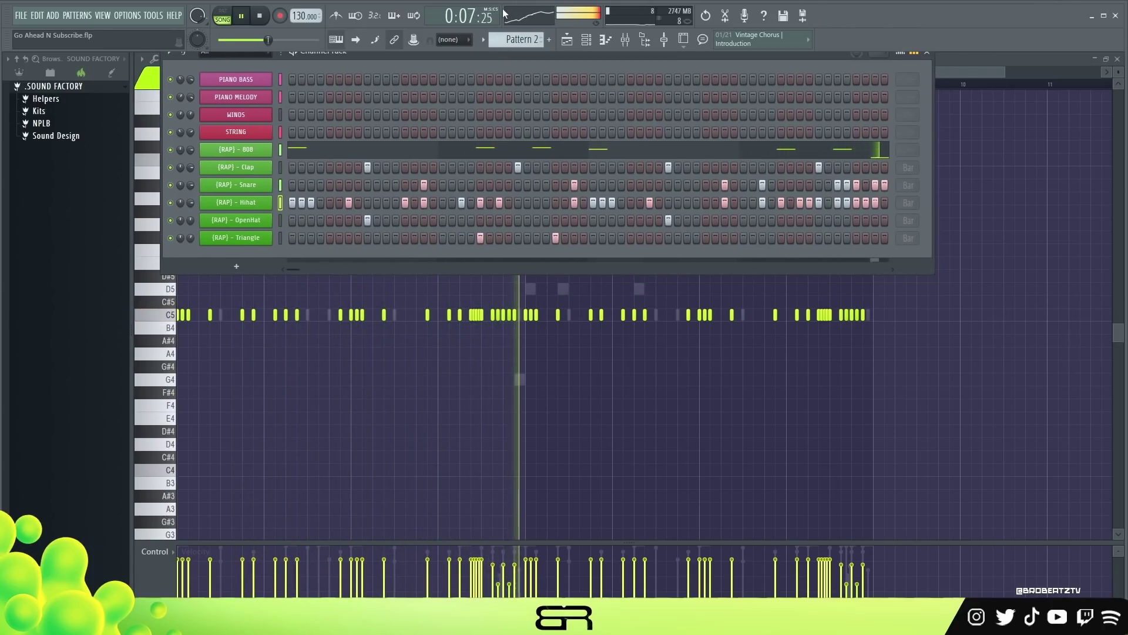
drag(504, 13, 510, 17)
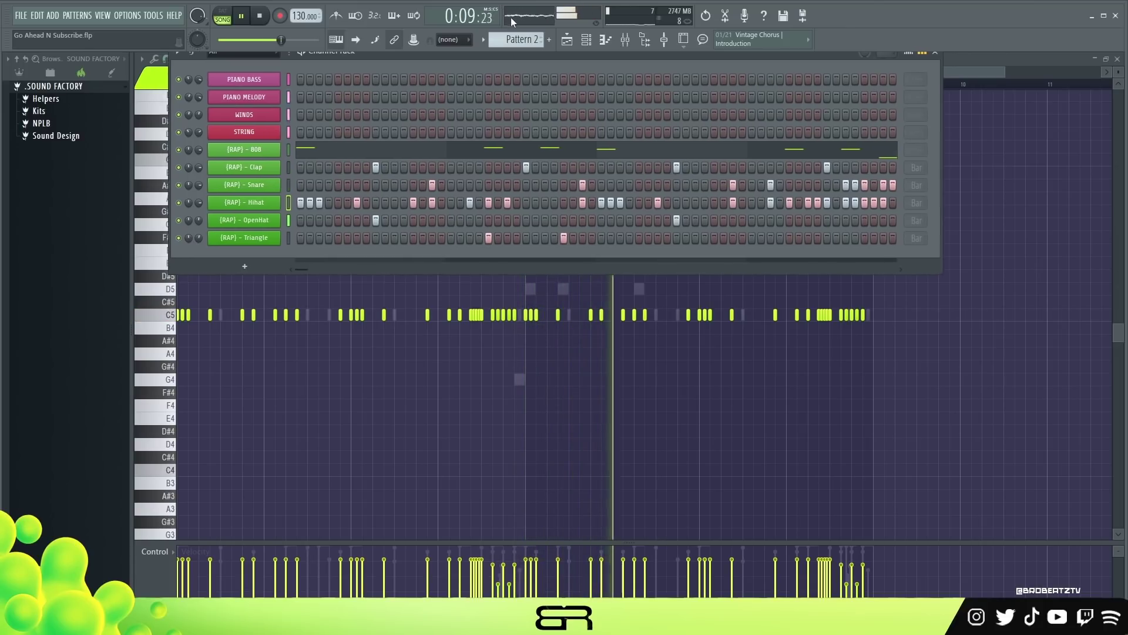
key(space)
drag(410, 56, 429, 164)
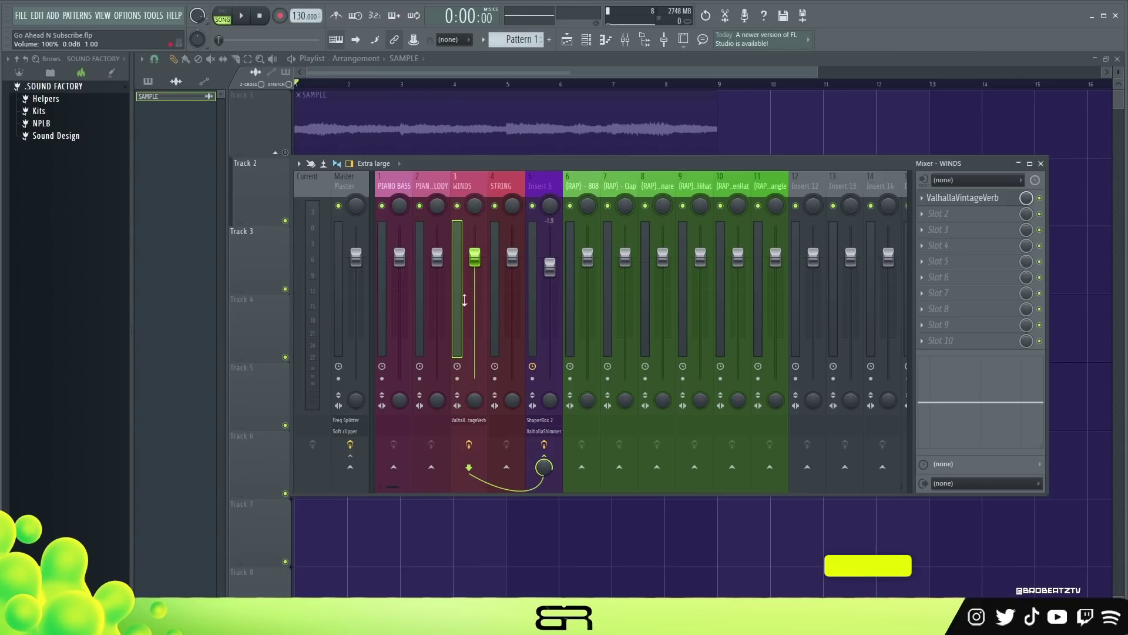
Step: Examine the ValhallaVintageVerb reverb settings on the WINDS mixer track and check the effect slots of the 808 and Insert 12 tracks
click(963, 198)
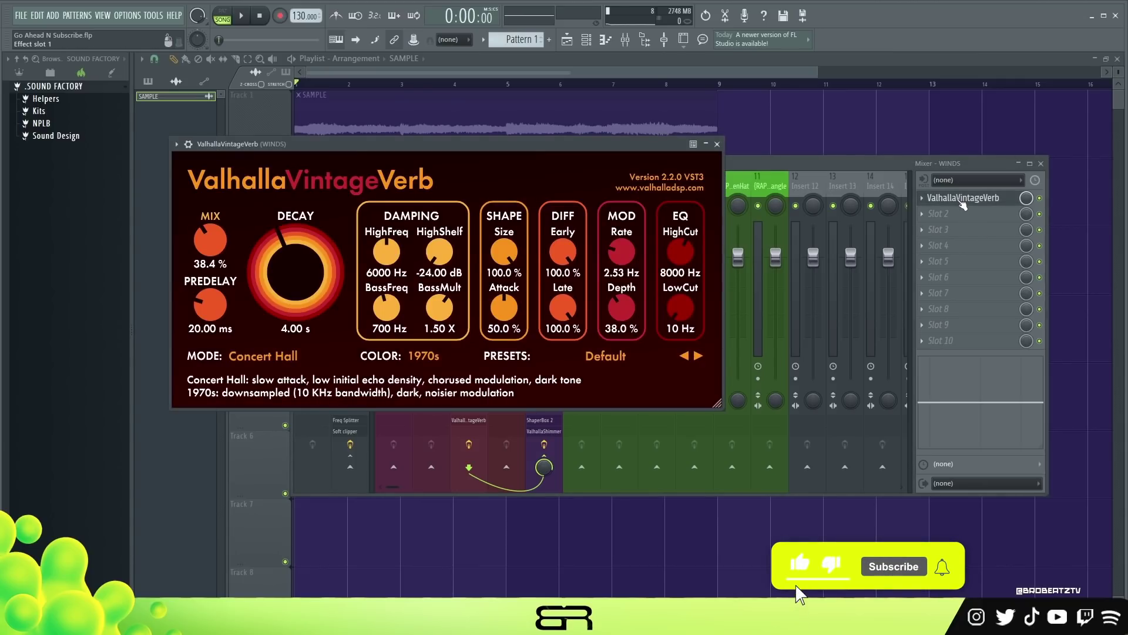
click(962, 200)
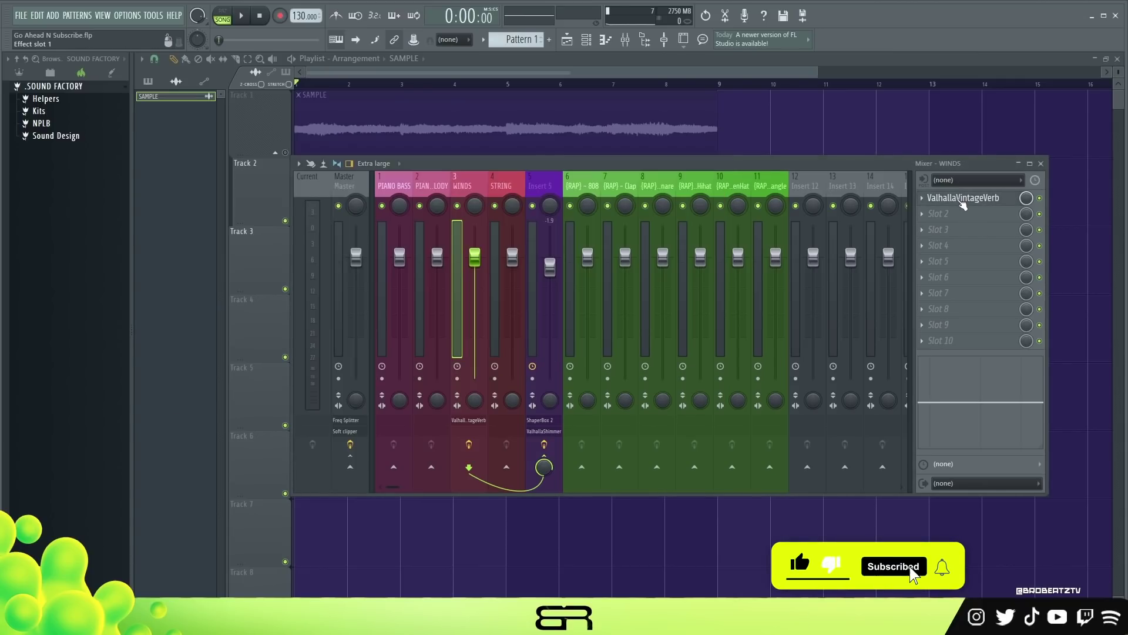
click(581, 188)
click(804, 188)
Step: Examine the Frequency Splitter and Fruity soft clipper settings on the Master track
click(346, 188)
click(950, 206)
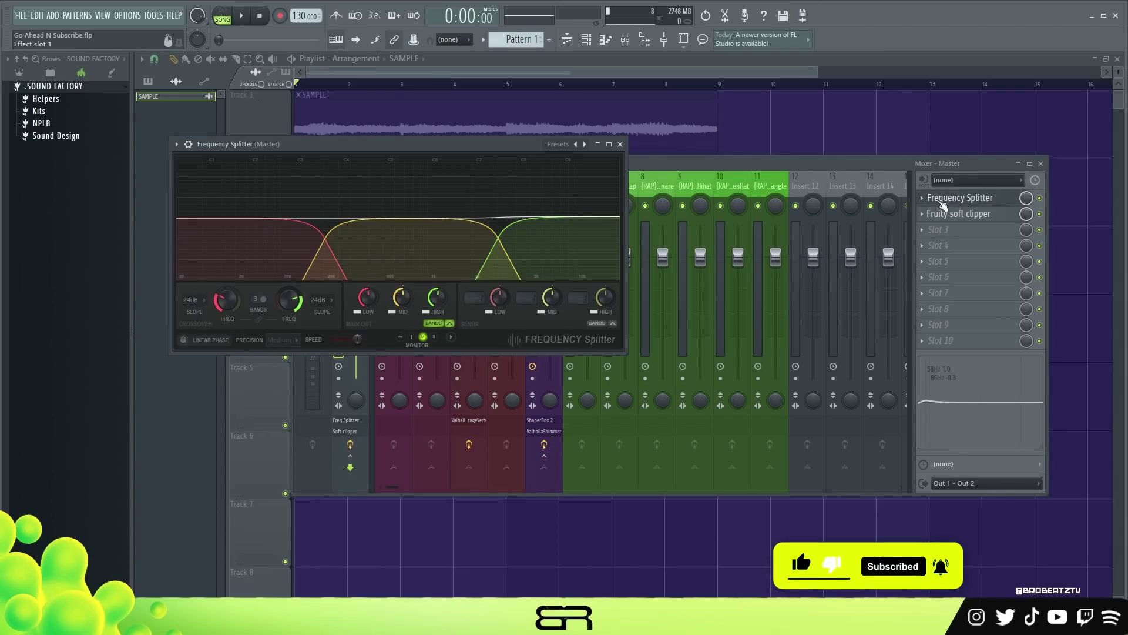
scroll(437, 299, down, 2)
scroll(437, 299, up, 2)
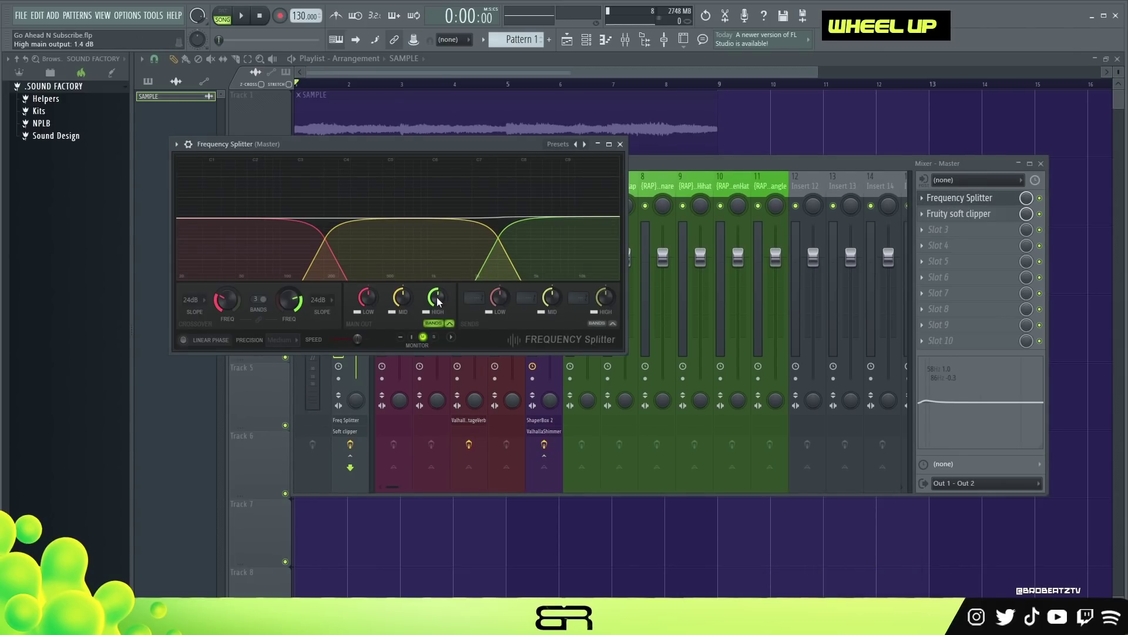
click(620, 144)
click(959, 213)
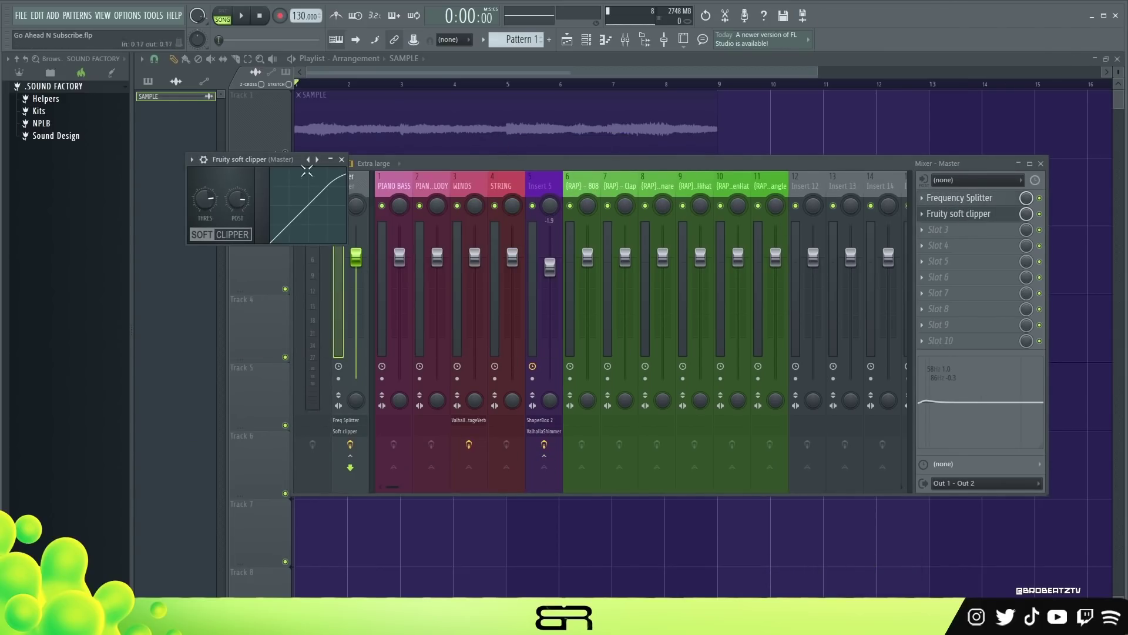
click(342, 160)
Step: Examine Insert 5's effects: the Volume, Time and Filter curves in ShaperBox 2 and the ValhallaShimmer settings
click(544, 186)
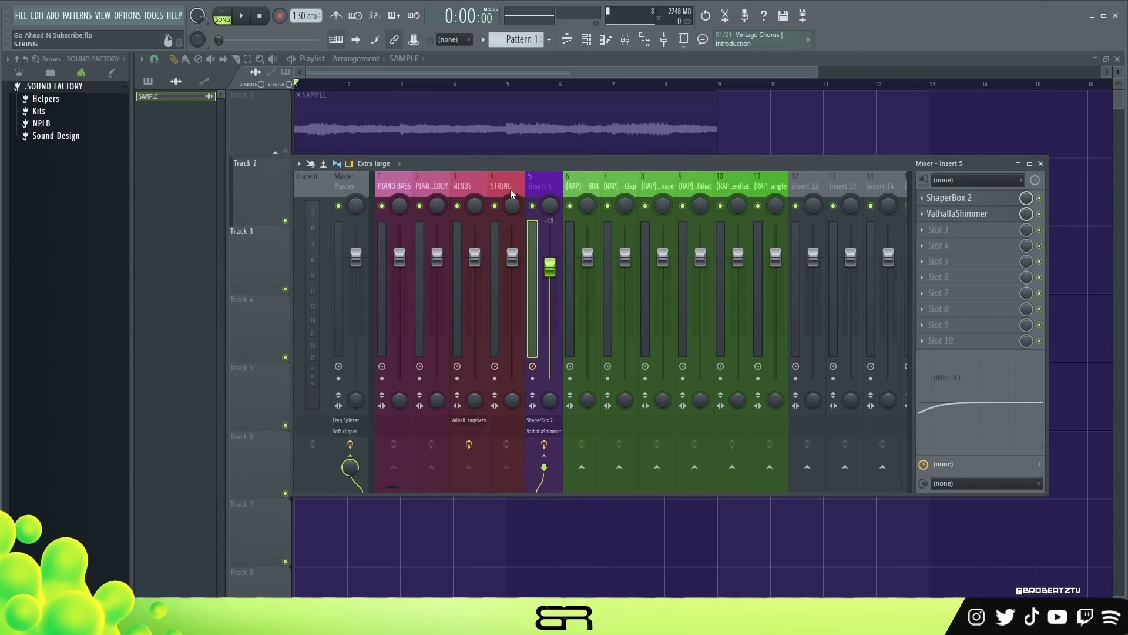
click(955, 198)
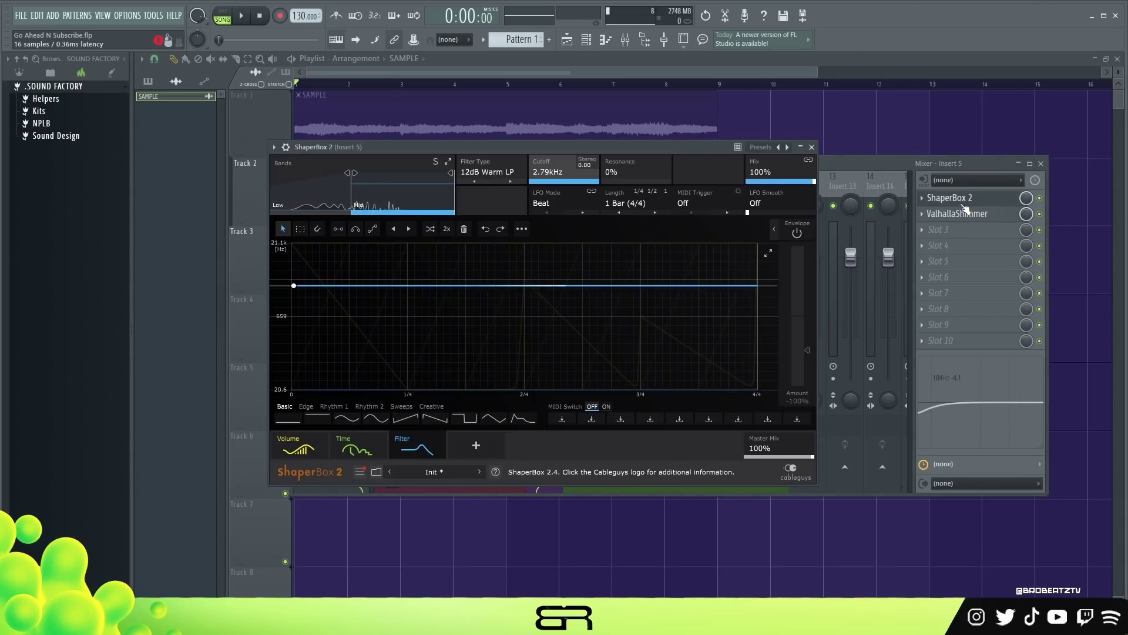
click(301, 448)
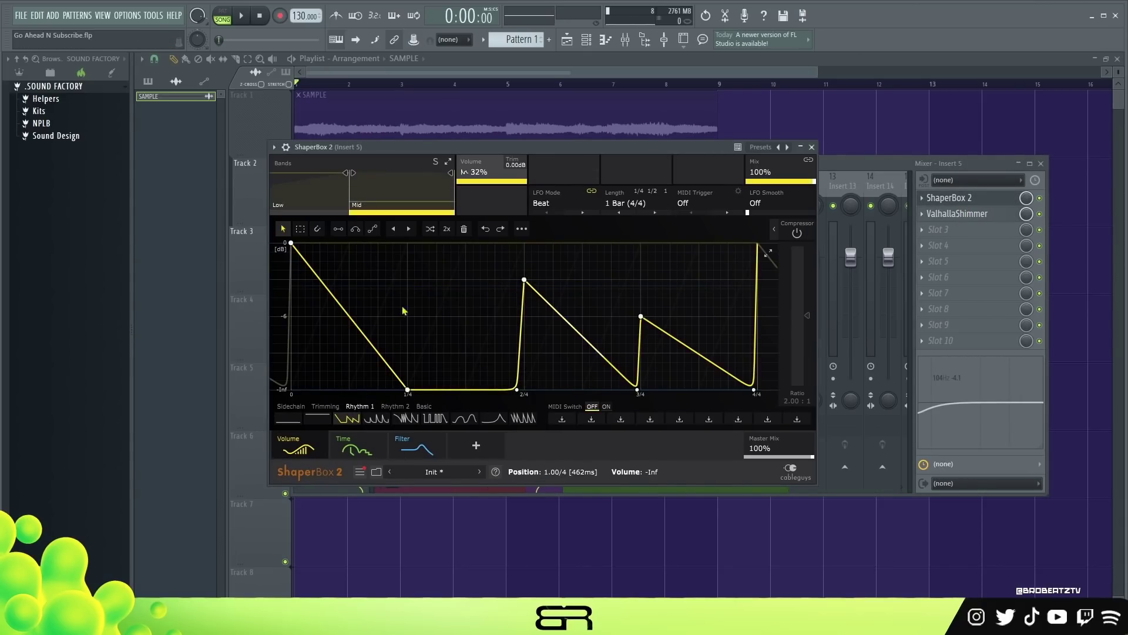
click(338, 441)
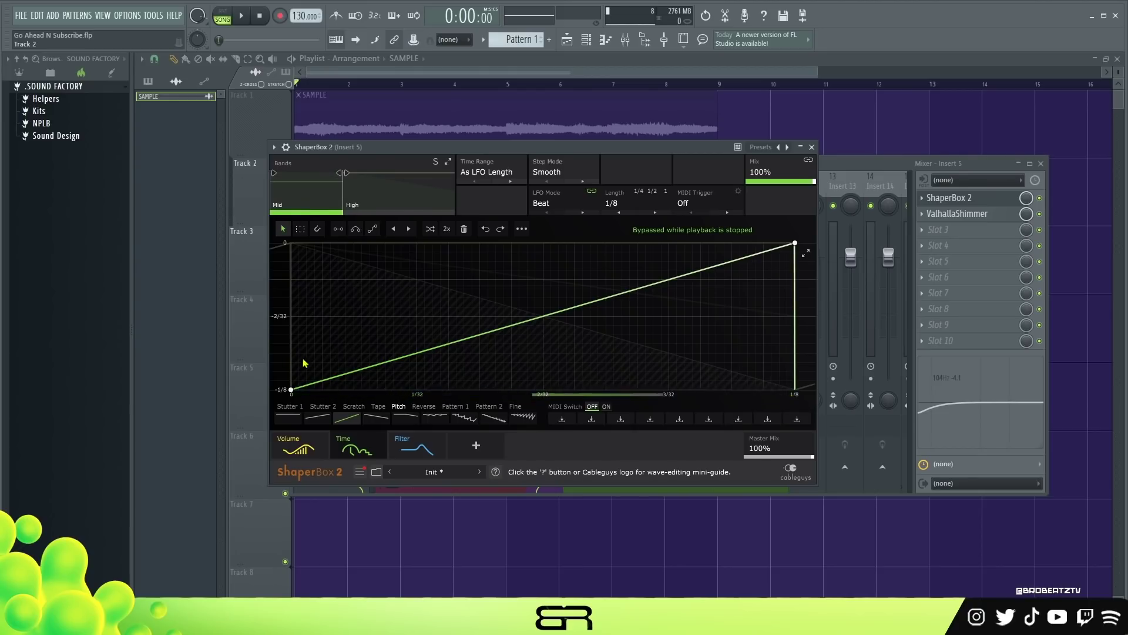
click(412, 448)
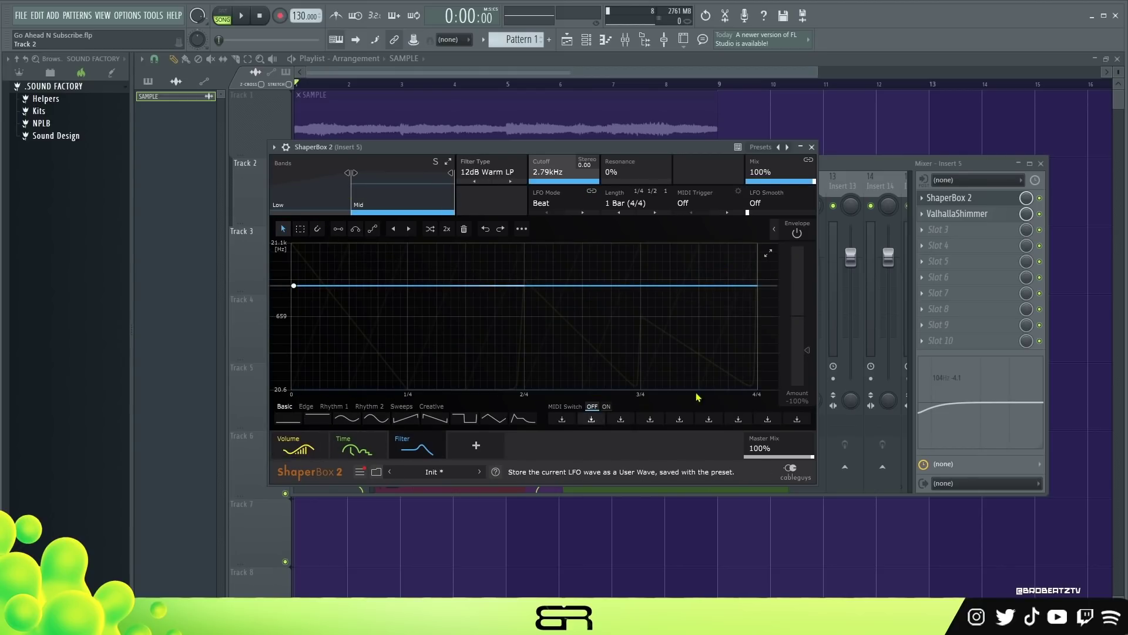
click(812, 147)
click(956, 216)
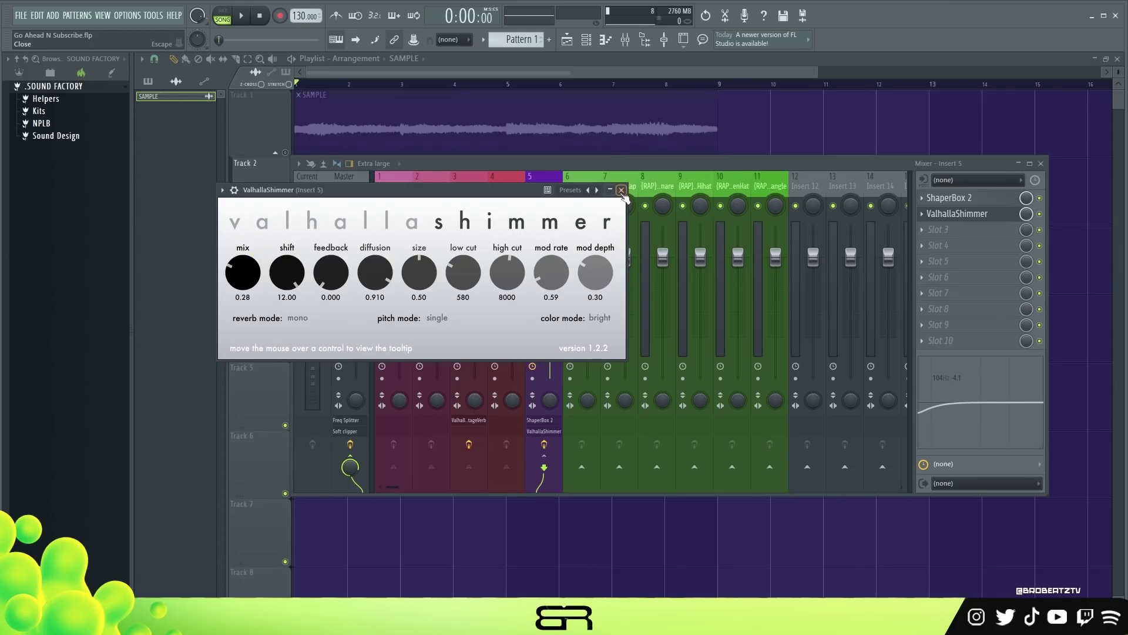
click(621, 190)
Step: Play the full arrangement from the start and add a slight EQ boost around 3.9 kHz on Insert 5
key(space)
key(space)
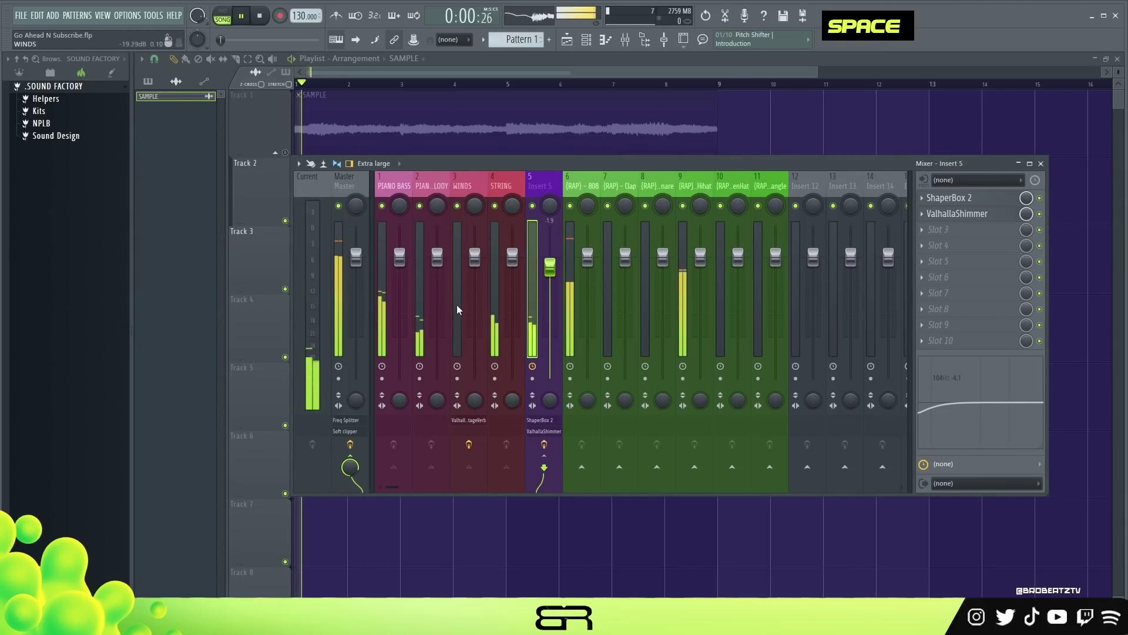
key(space)
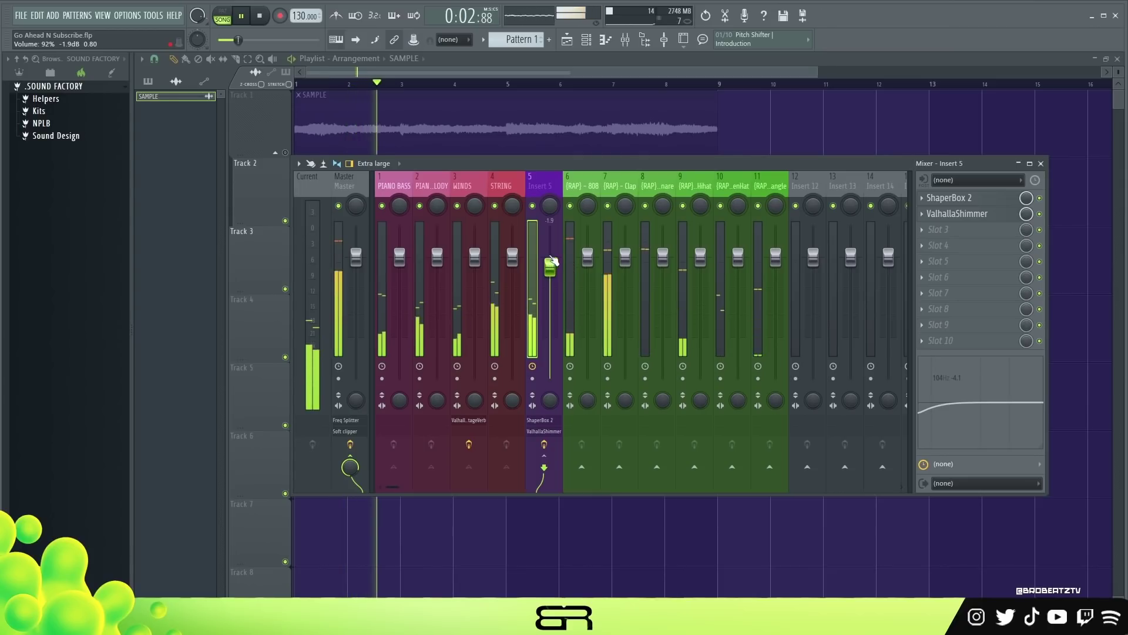
key(space)
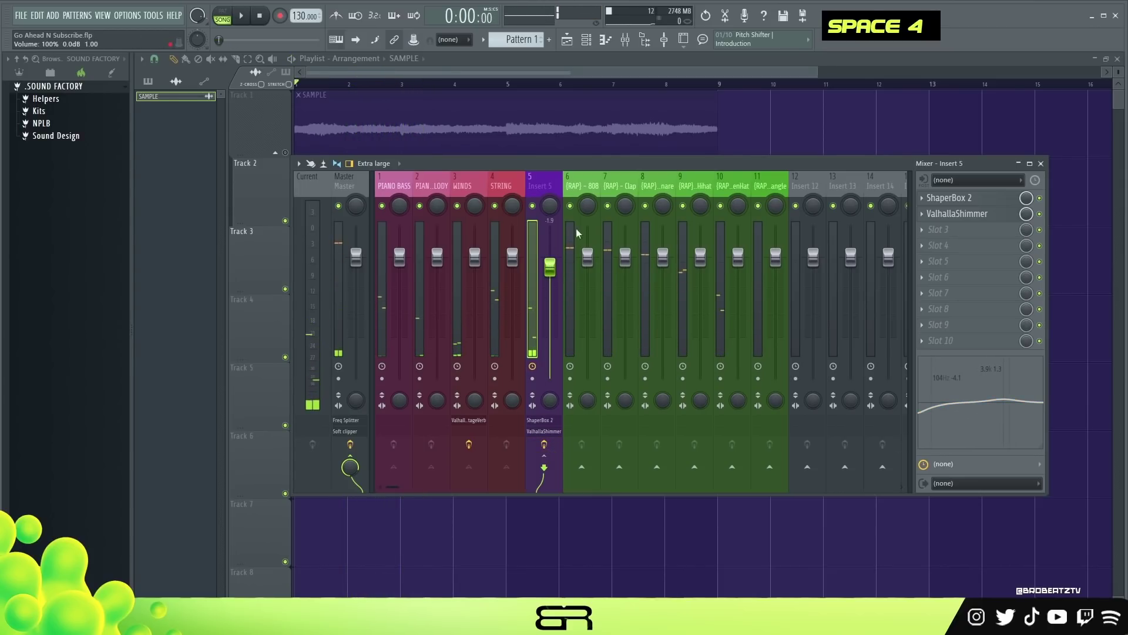
Step: Solo the SAMPLE track in the playlist and slice its clip into two-bar sections at bars 3, 5 and 7
click(509, 187)
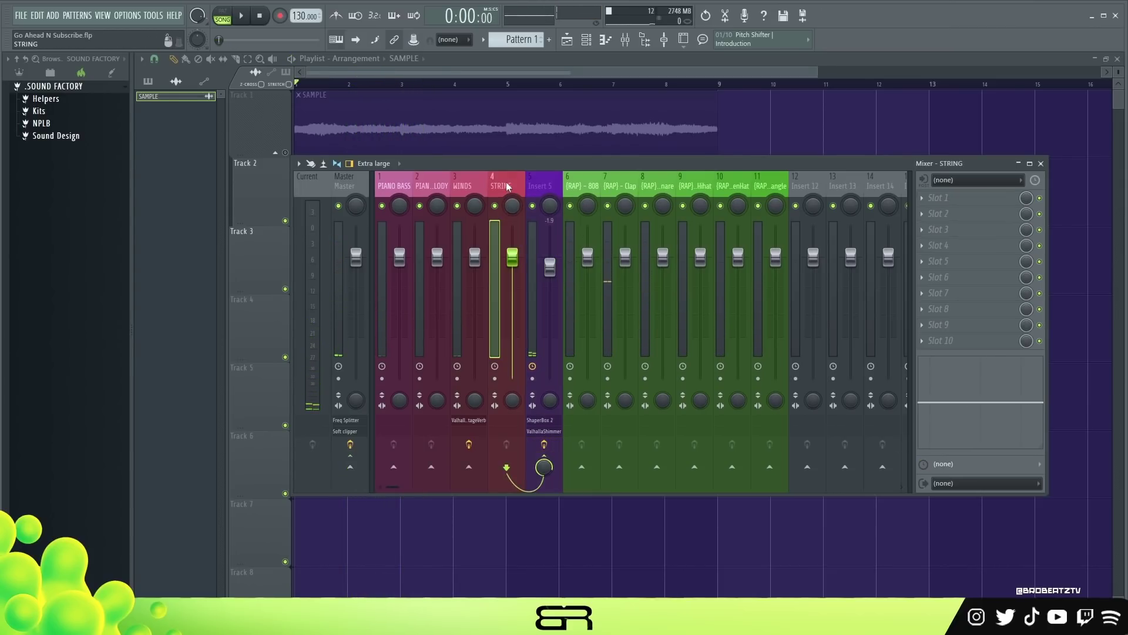
click(598, 116)
right_click(287, 153)
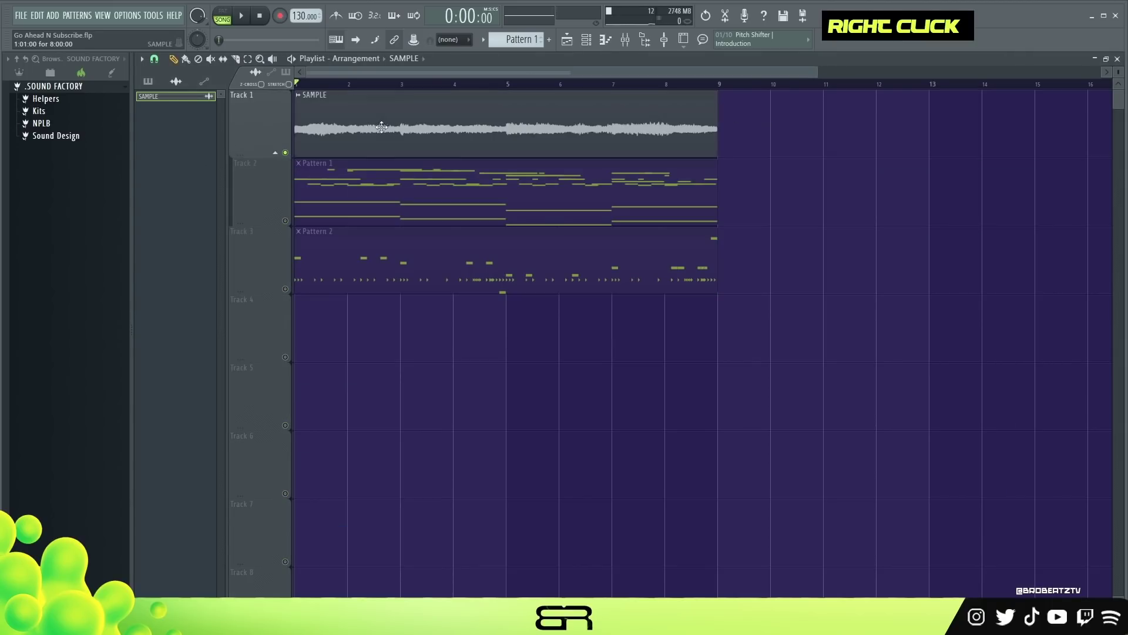
shift+click(437, 125)
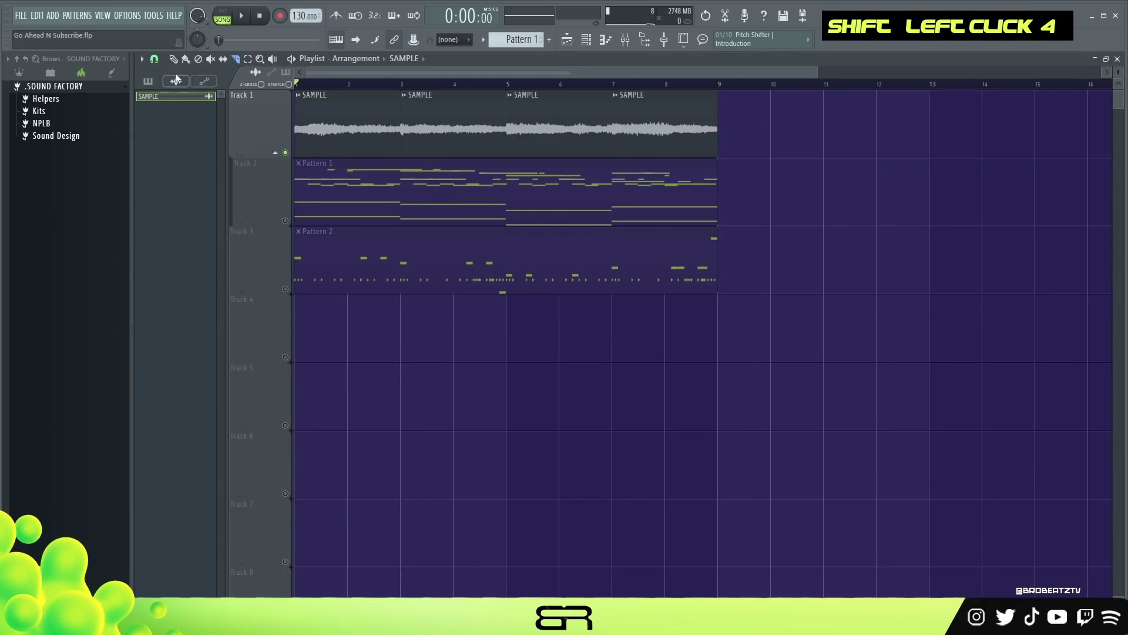
Step: Rearrange the four two-bar SAMPLE slices from last to first on Track 1 and select them all
drag(647, 126, 332, 345)
drag(545, 148, 447, 341)
drag(475, 144, 560, 339)
mouse_move(296, 116)
mouse_down()
mouse_move(405, 150)
mouse_move(271, 150)
mouse_up()
mouse_move(348, 131)
mouse_down()
mouse_move(663, 337)
mouse_move(298, 353)
mouse_move(311, 125)
mouse_up()
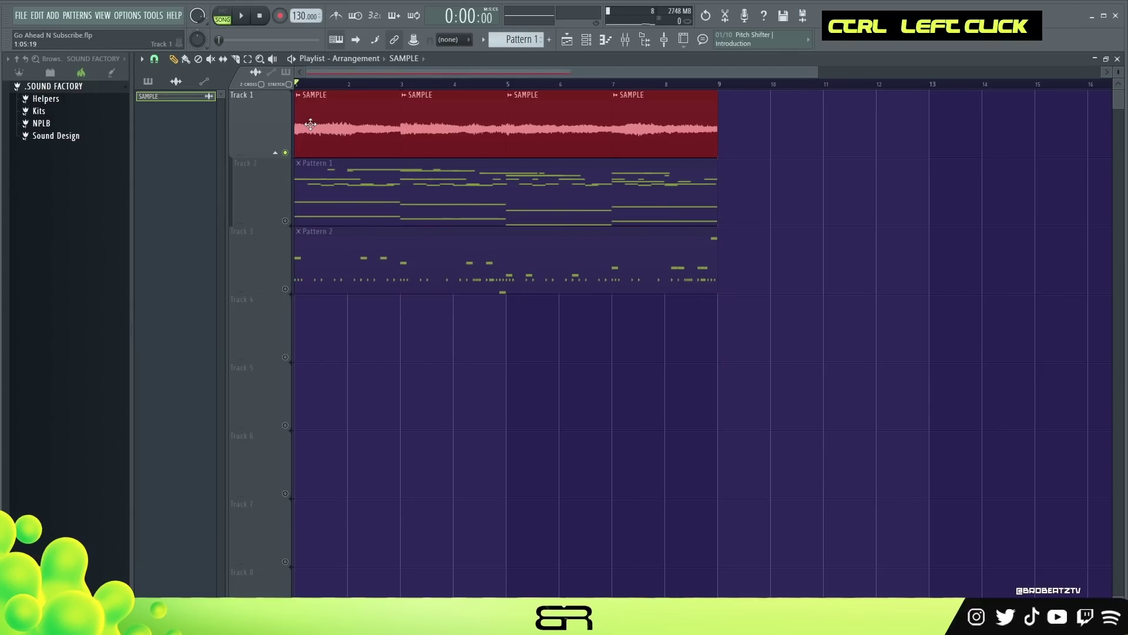
Step: Reverse the SAMPLE audio clip in its channel settings and play it back to compare the sound
double_click(361, 116)
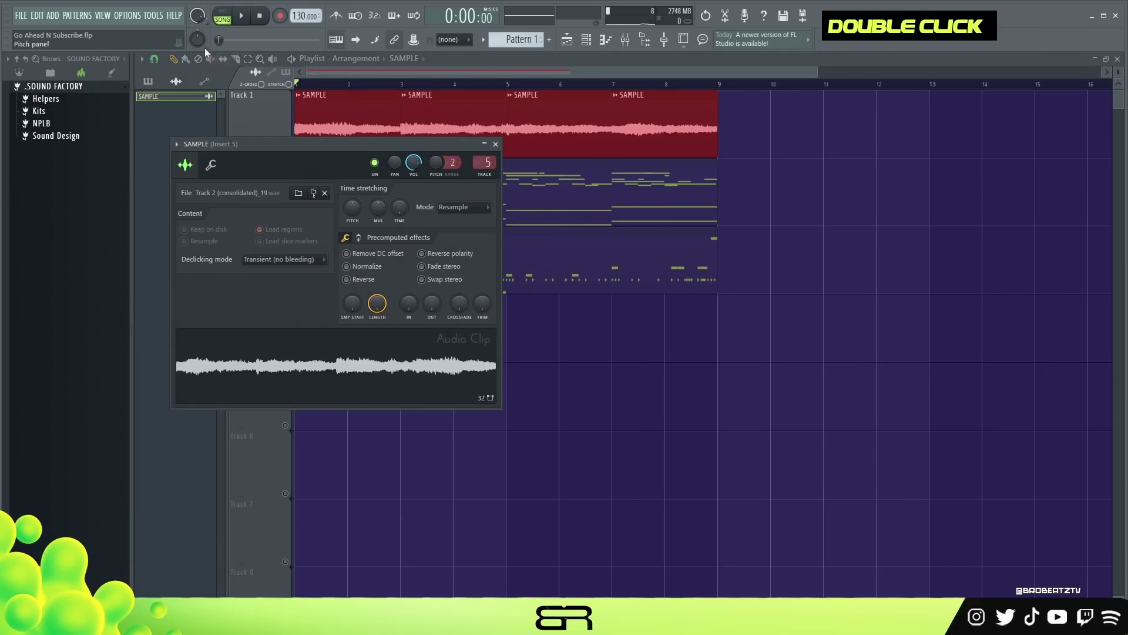
key(space)
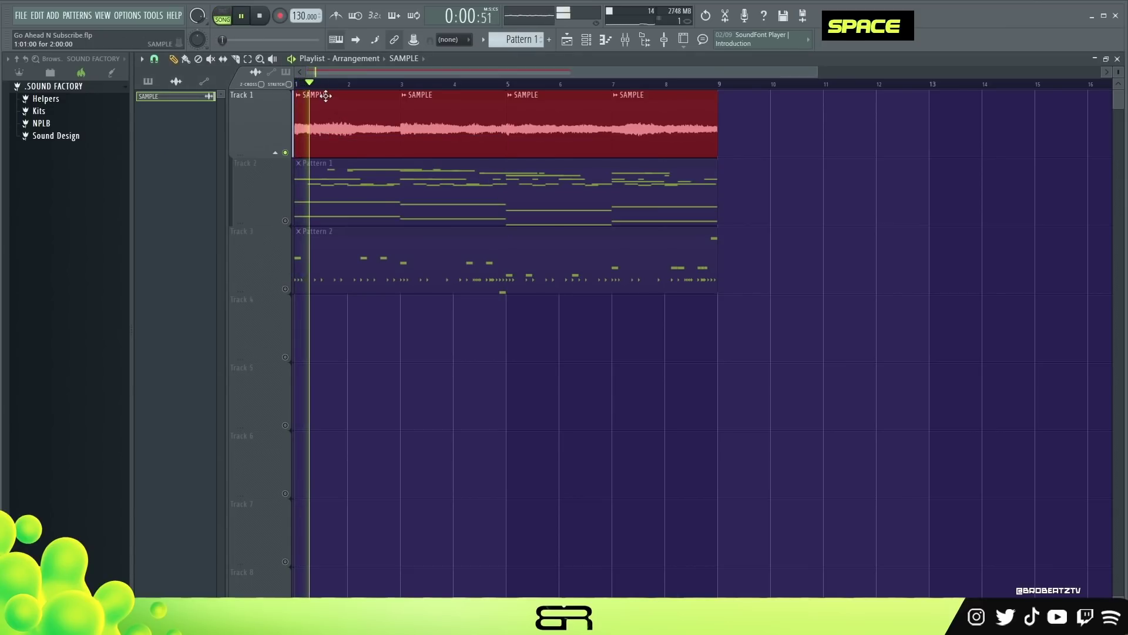
key(space)
click(346, 279)
key(space)
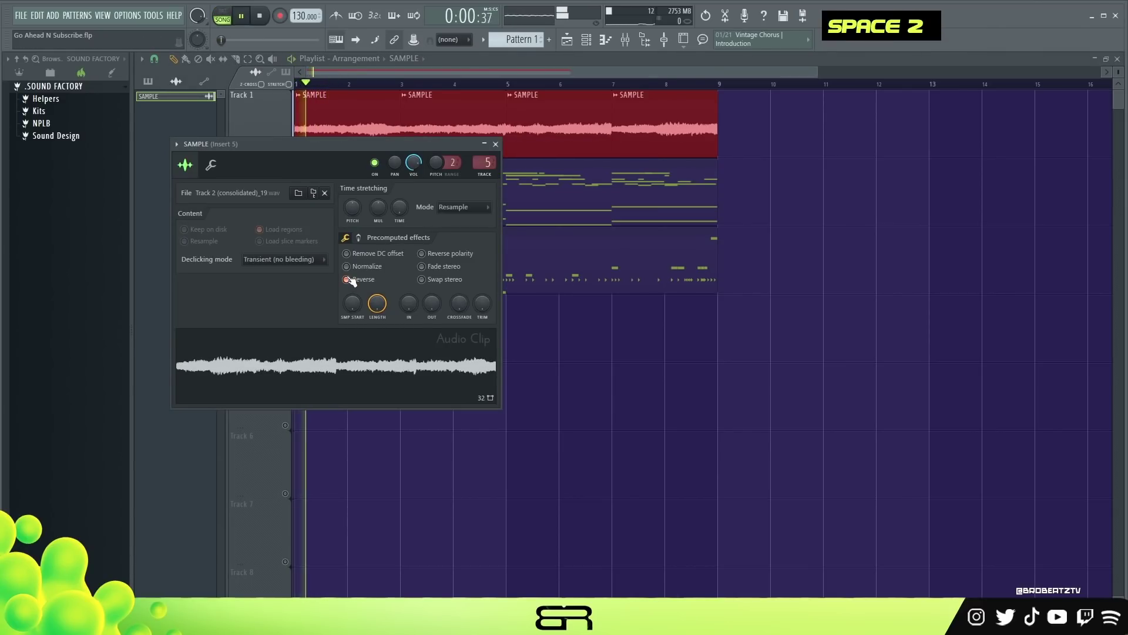
drag(406, 146, 573, 224)
Step: Raise Insert 5's level to -0.5 dB and its ShaperBox 2 filter cutoff to 6.77 kHz
click(625, 40)
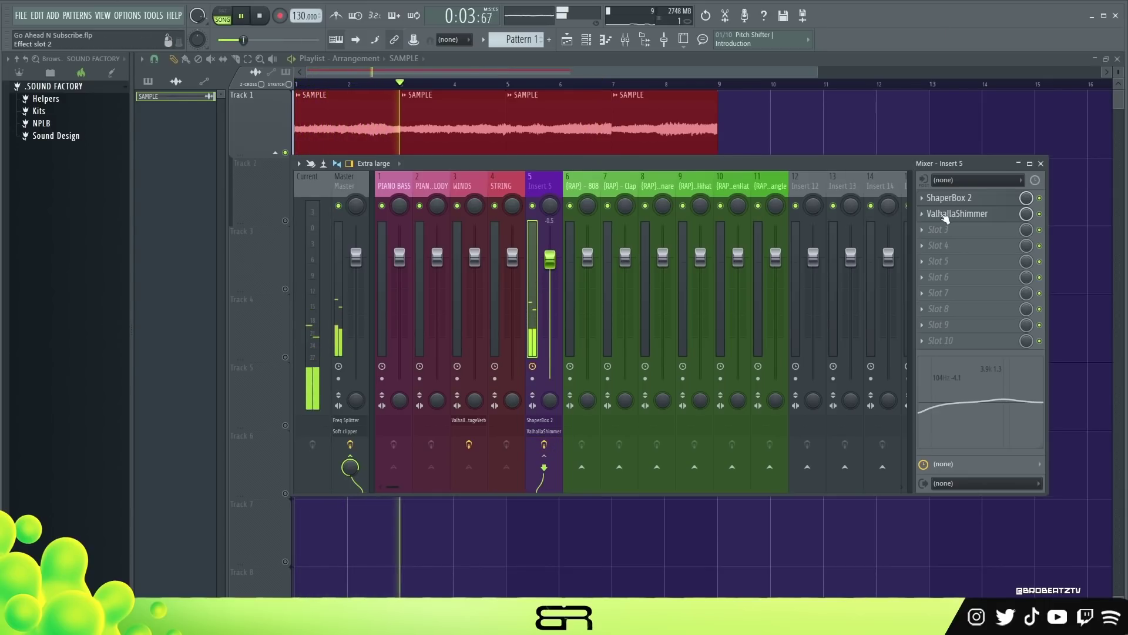
click(950, 199)
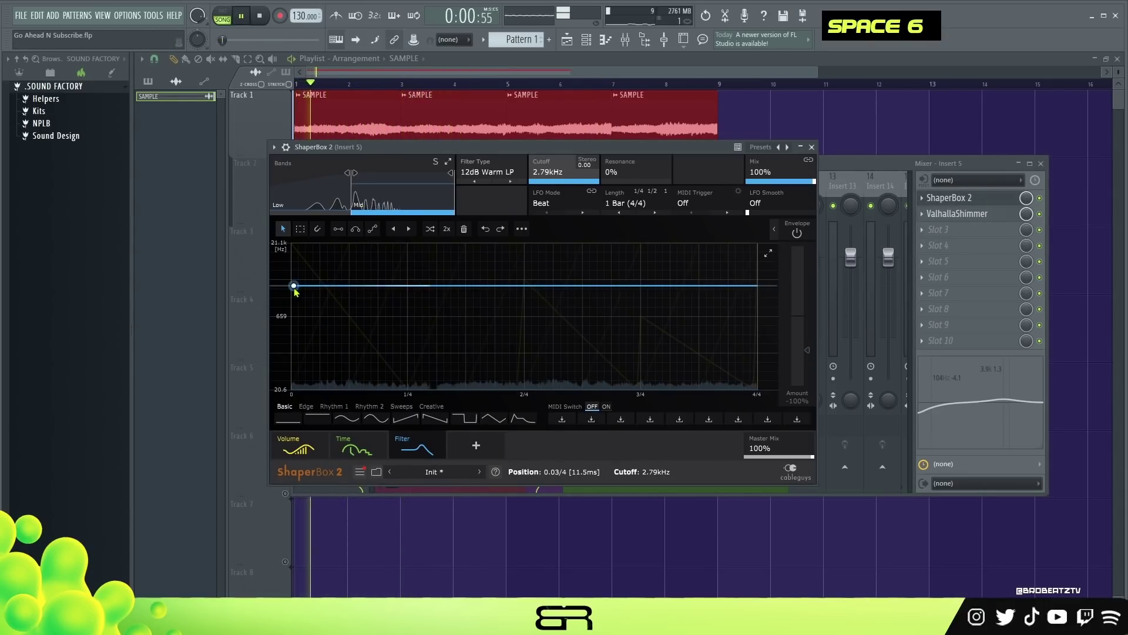
mouse_move(294, 285)
mouse_down()
mouse_move(289, 253)
mouse_move(291, 271)
mouse_up()
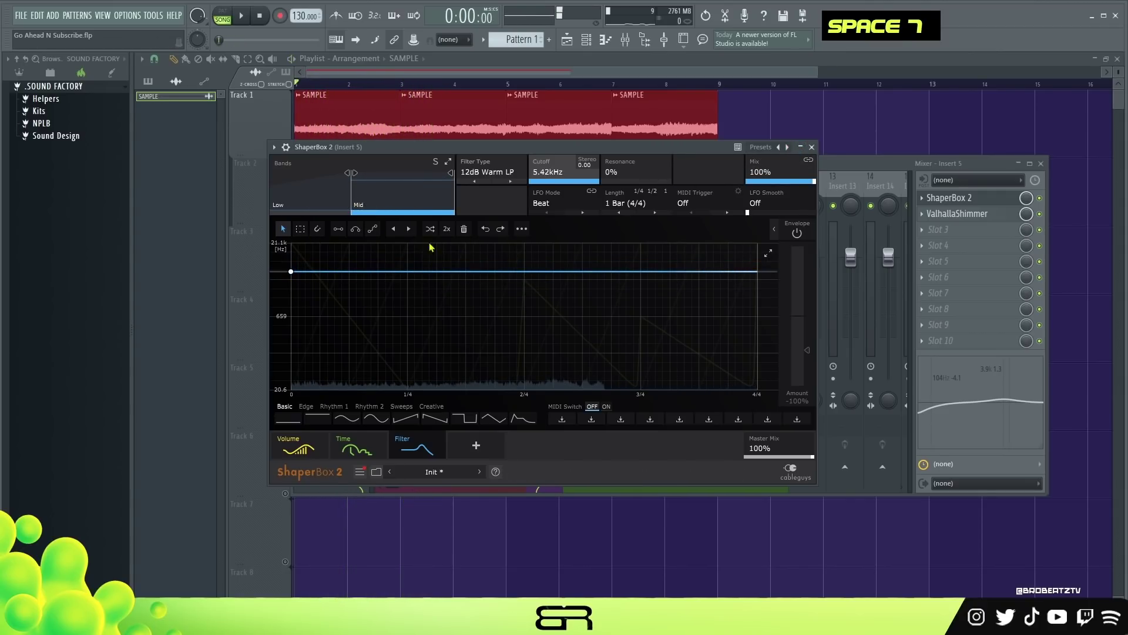
mouse_move(291, 271)
mouse_down()
mouse_move(292, 386)
mouse_move(292, 245)
mouse_move(292, 342)
mouse_move(291, 266)
mouse_up()
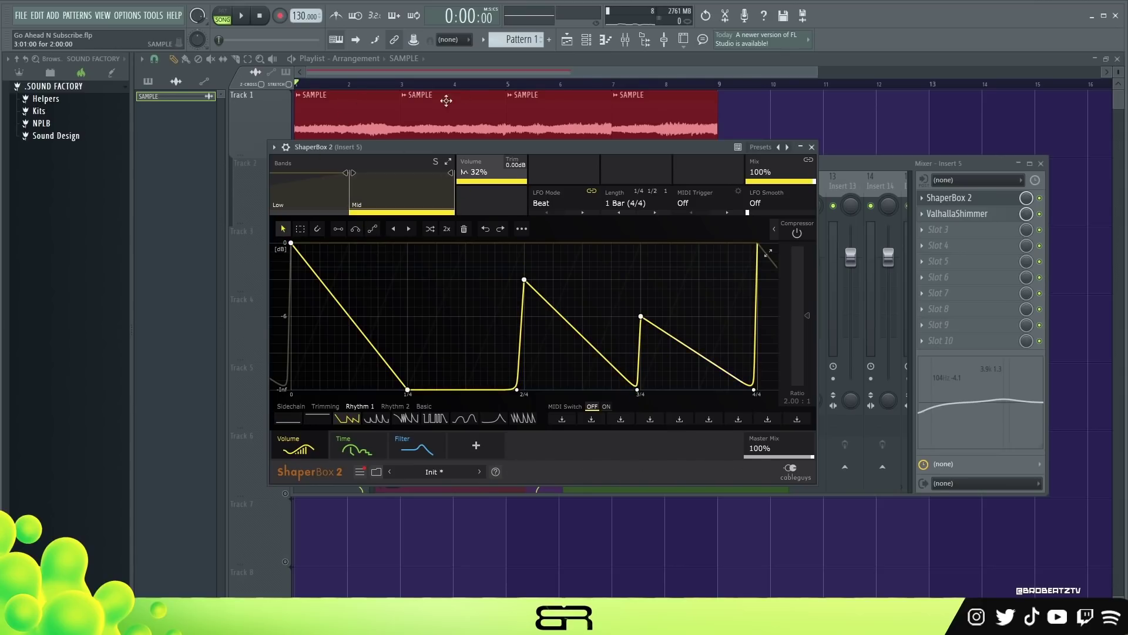
click(811, 146)
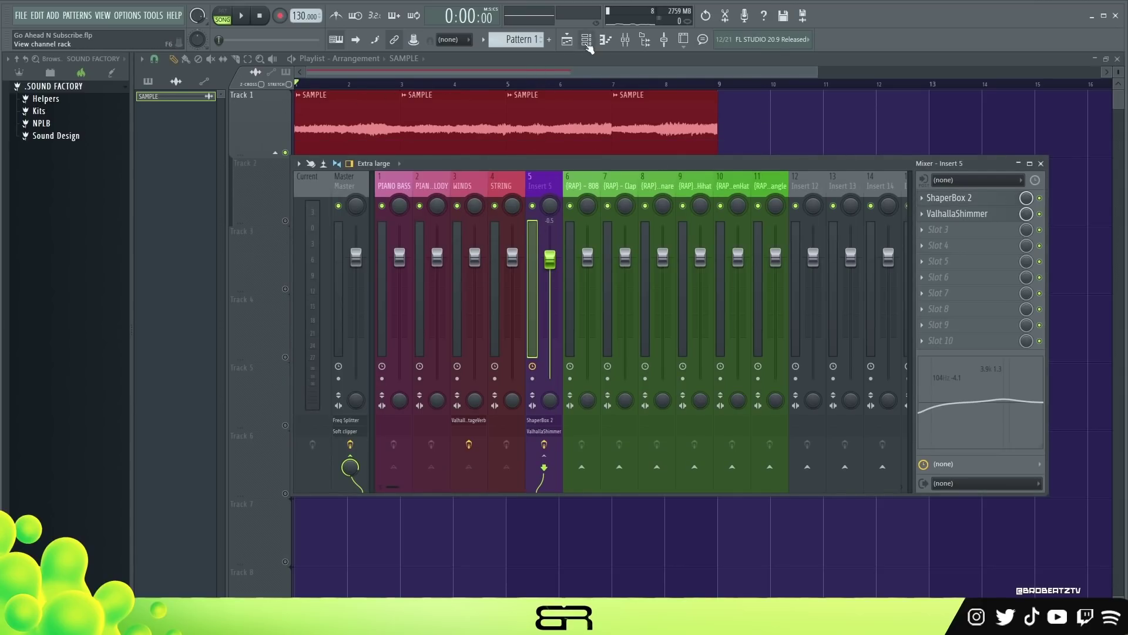
Step: Unmute the Pattern 2 drum track and play it with the reversed sample while watching the mixer levels
click(586, 40)
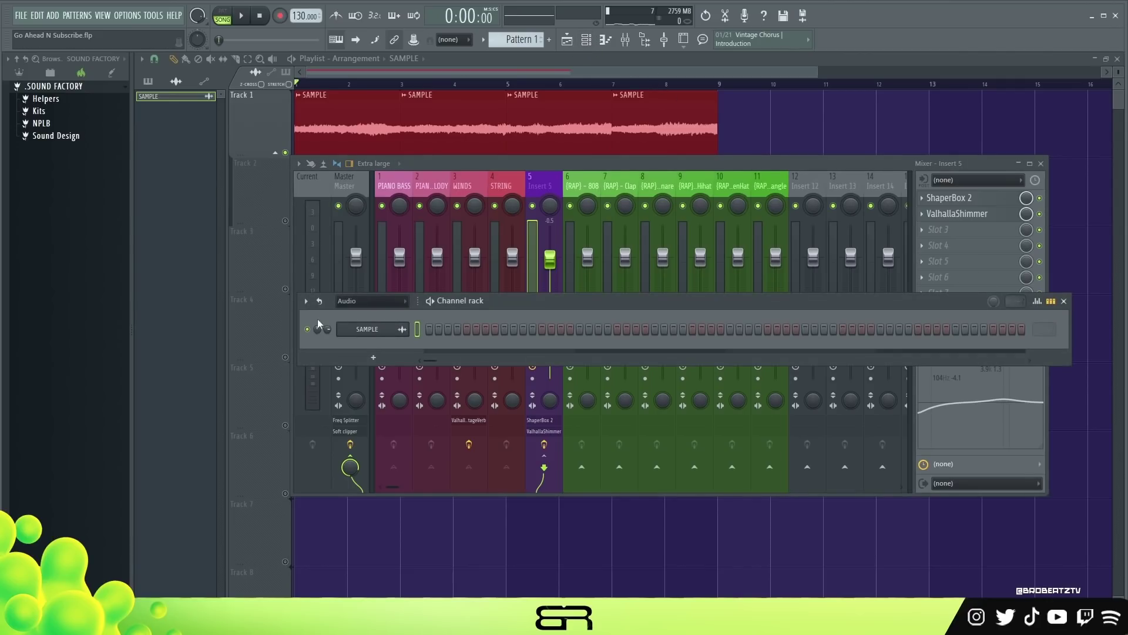
key(F12)
key(space)
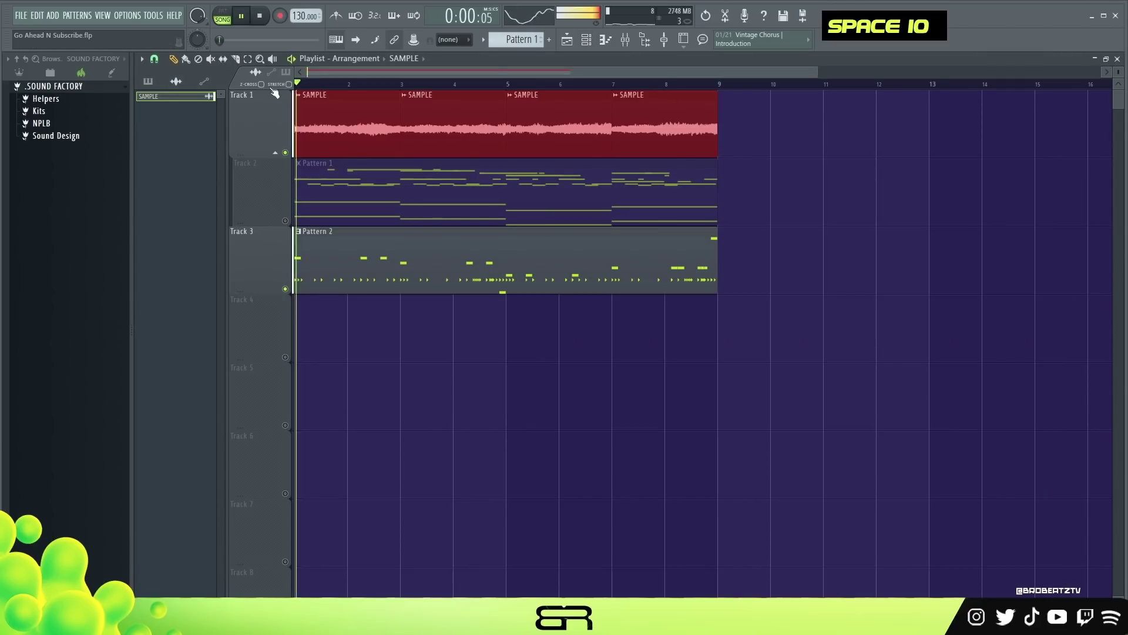
key(F9)
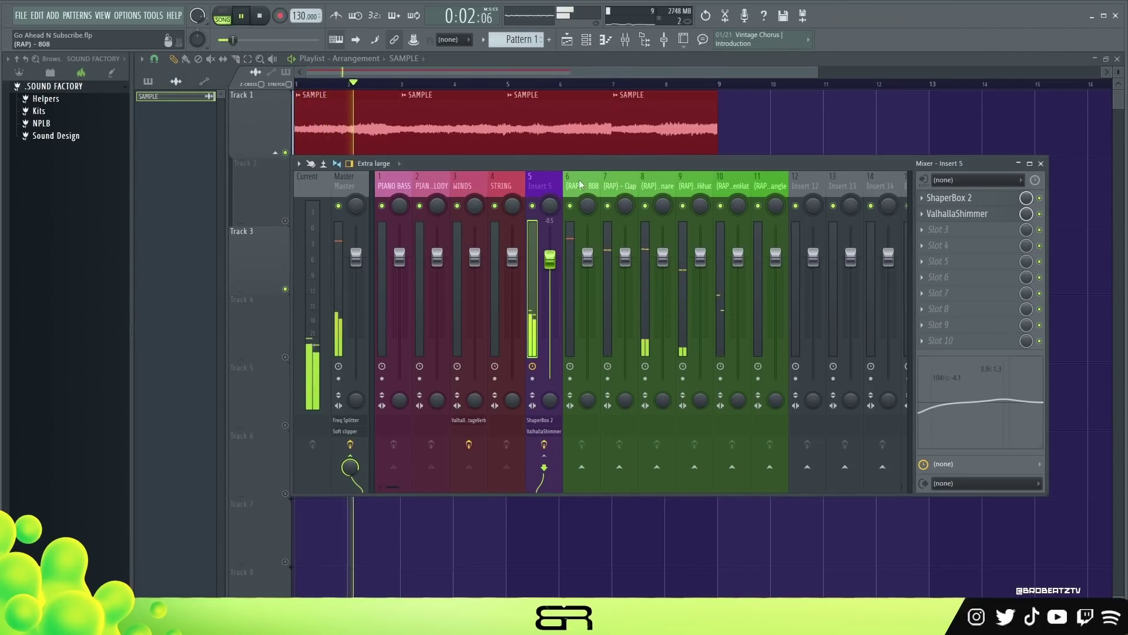
drag(576, 222, 584, 237)
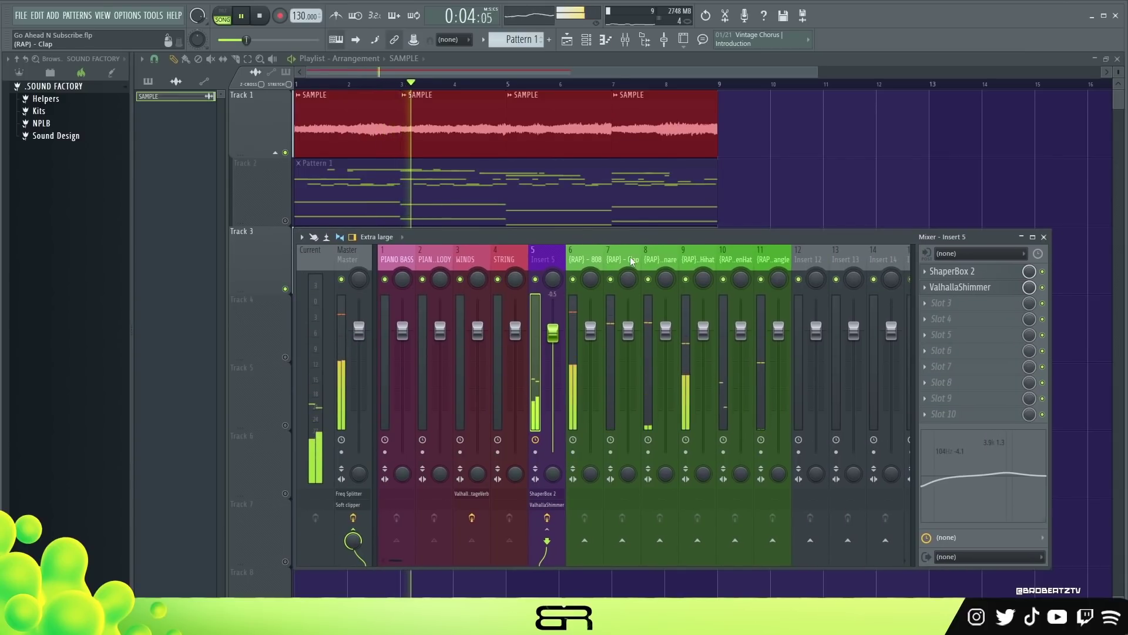
Step: During playback, move Insert 5's low-shelf EQ band lower with a -3.6 dB cut and set its ShaperBox 2 filter cutoff to 4.85 kHz
drag(936, 480, 928, 480)
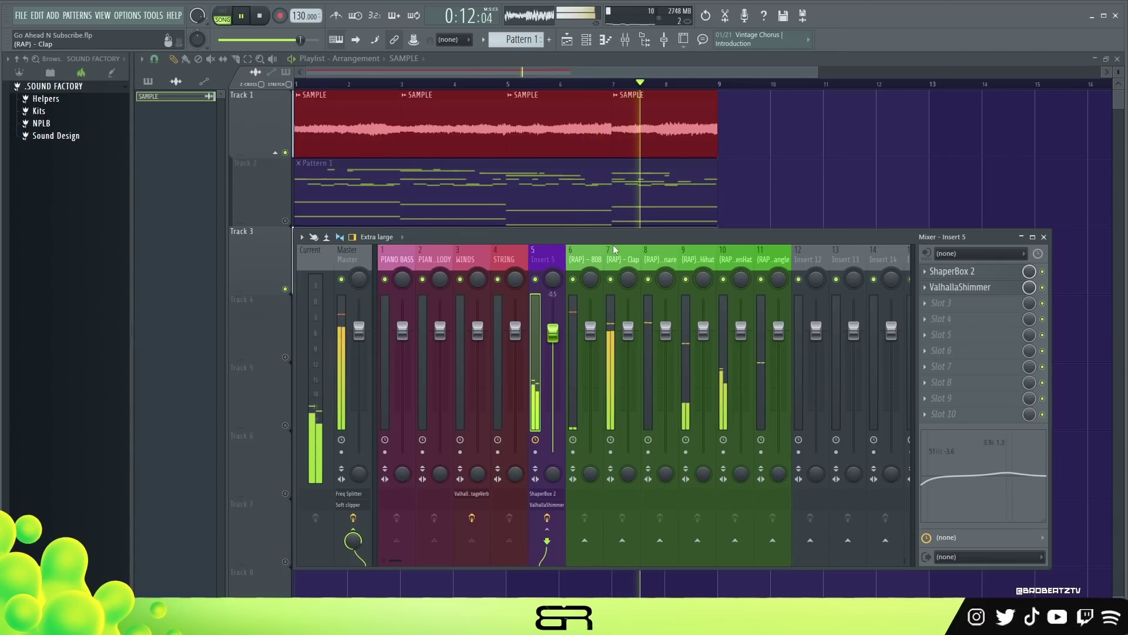
double_click(951, 271)
click(420, 443)
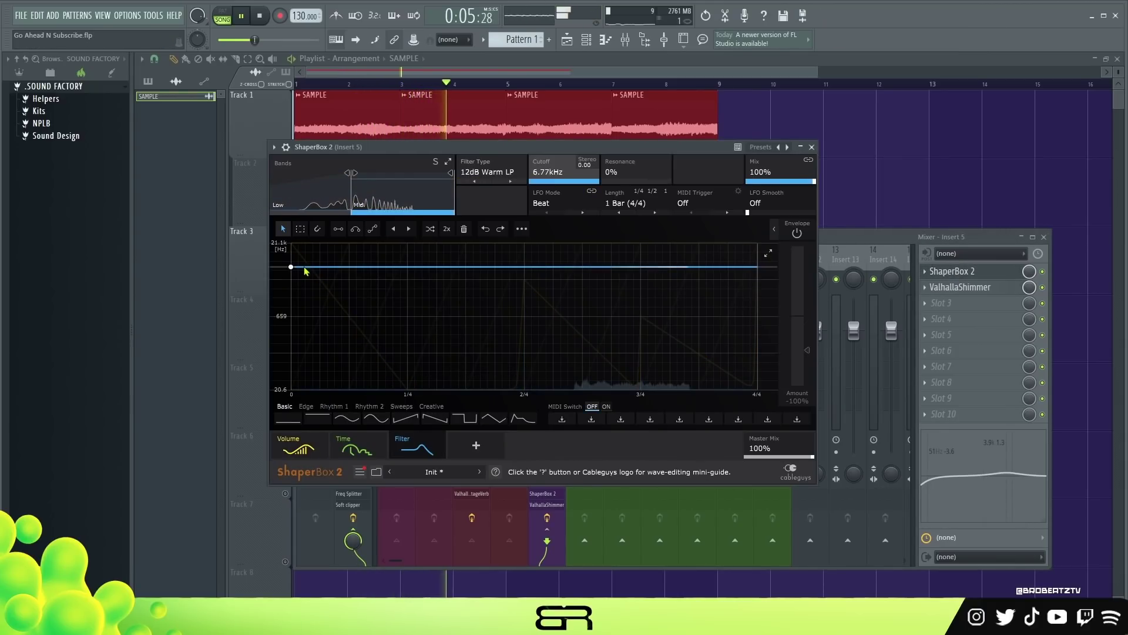
drag(290, 267, 291, 274)
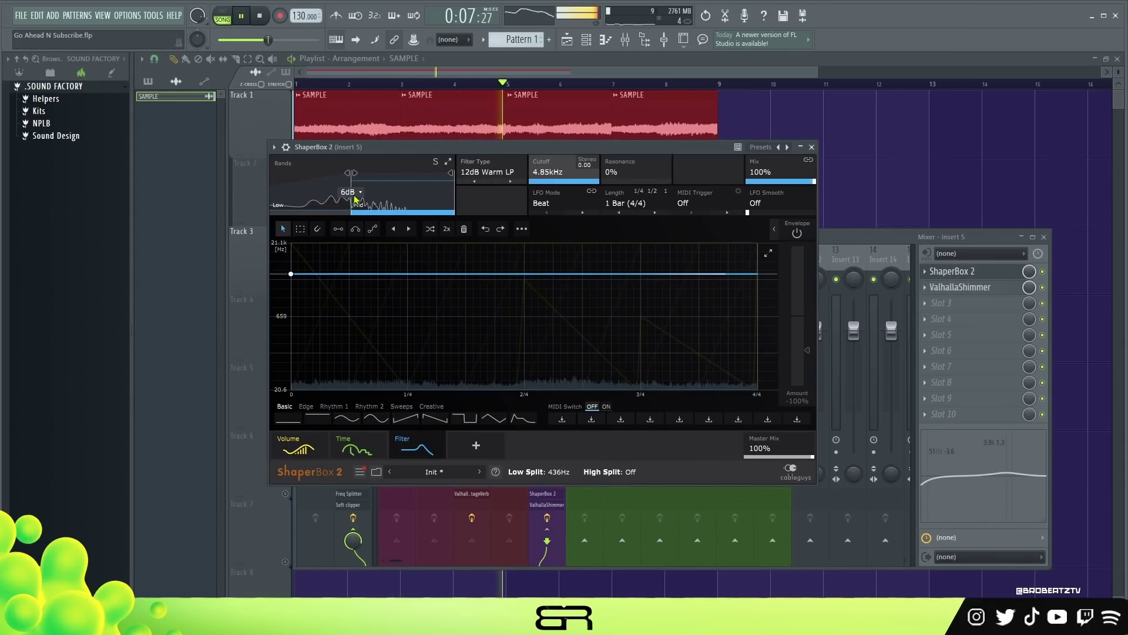
click(811, 147)
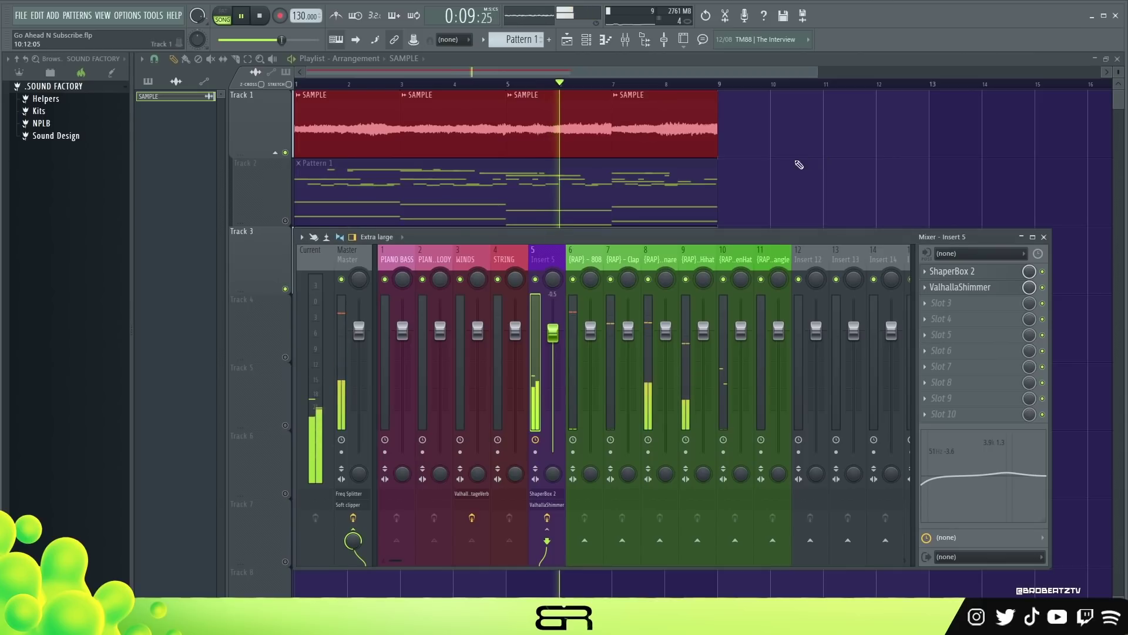
drag(754, 241, 751, 192)
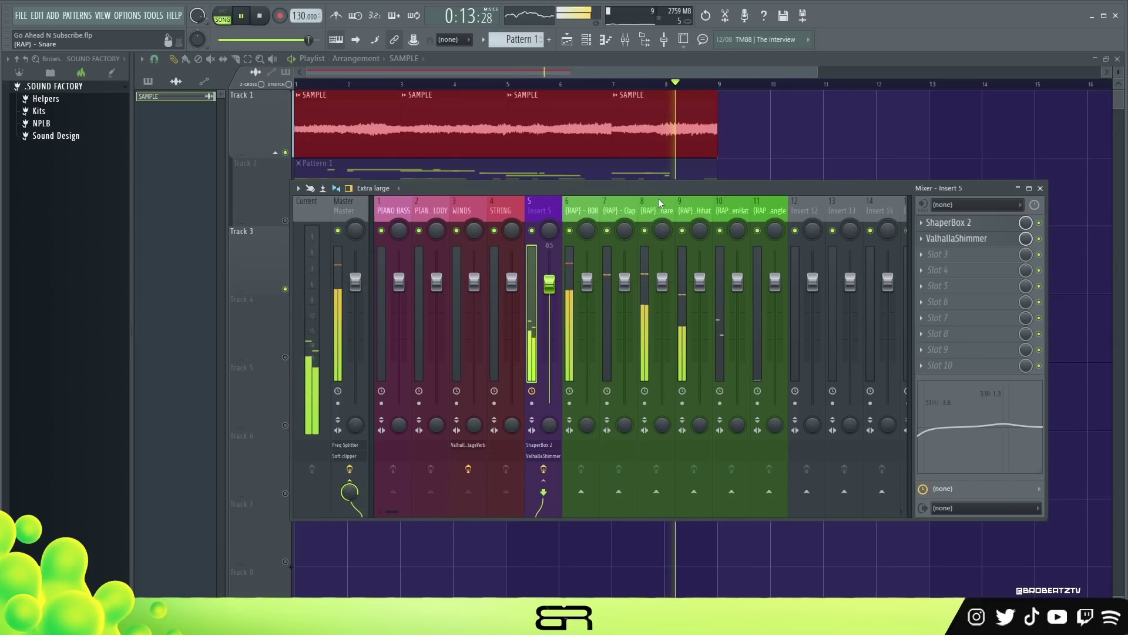
key(space)
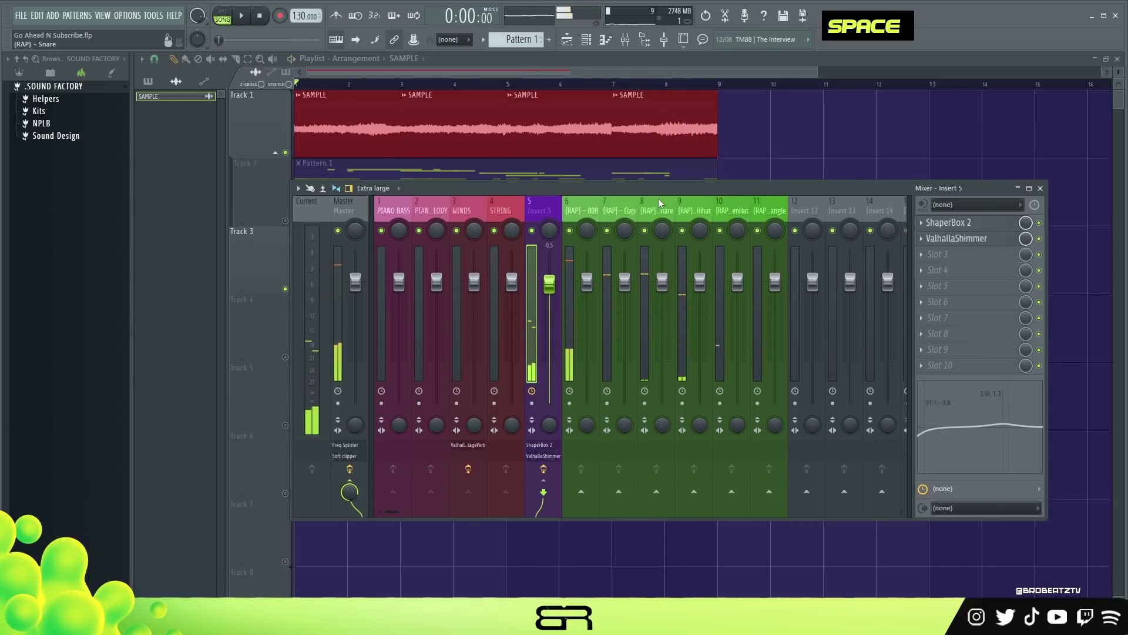